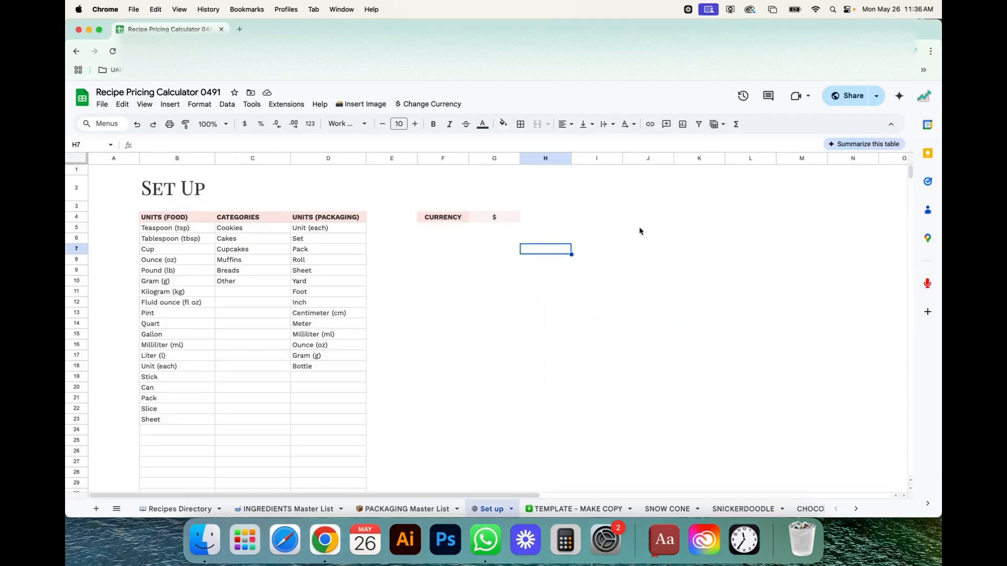
# Review the food units and categories lists on the Set up sheet
pyautogui.click(165, 228)
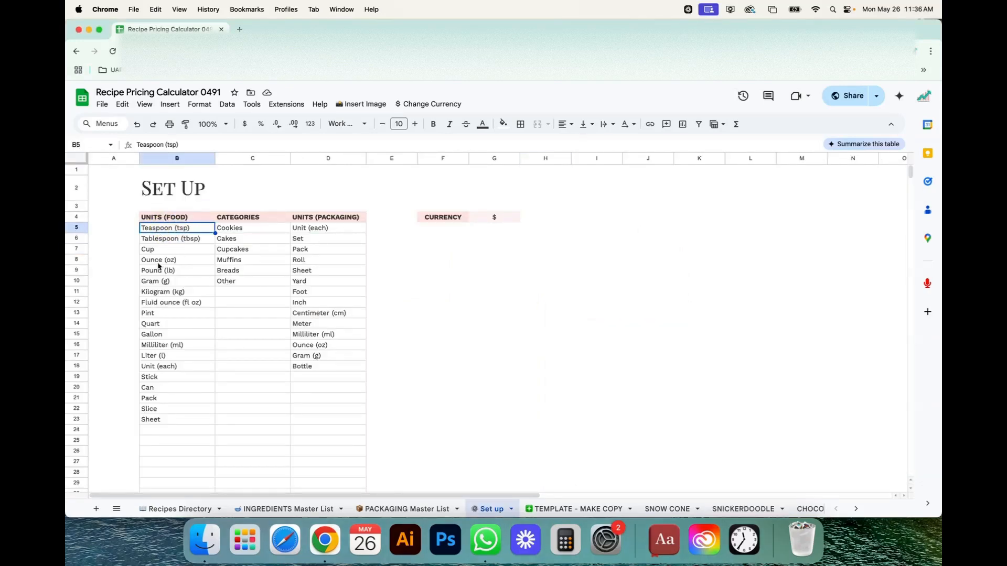
pyautogui.moveTo(159, 230); pyautogui.dragTo(162, 444)
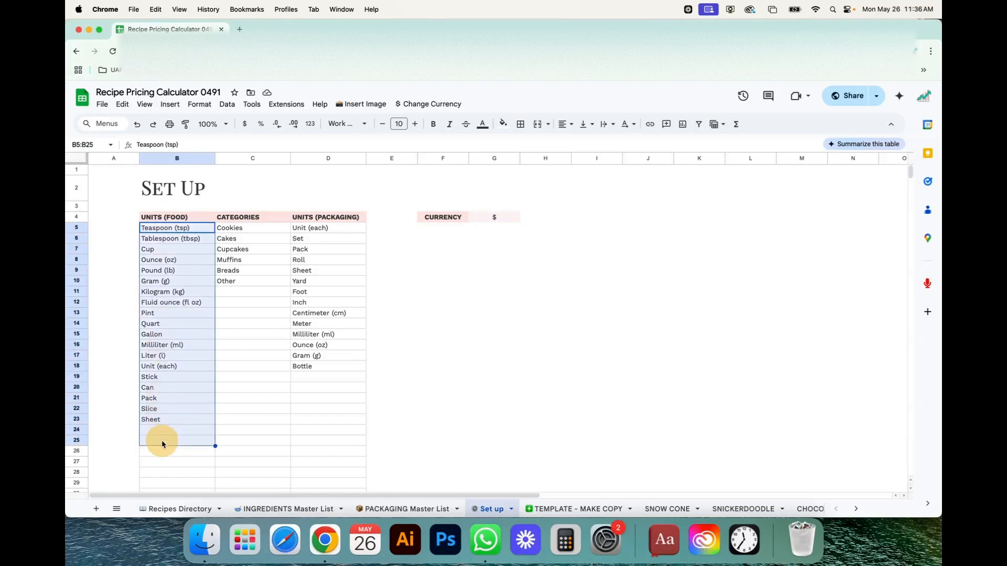
pyautogui.click(157, 228)
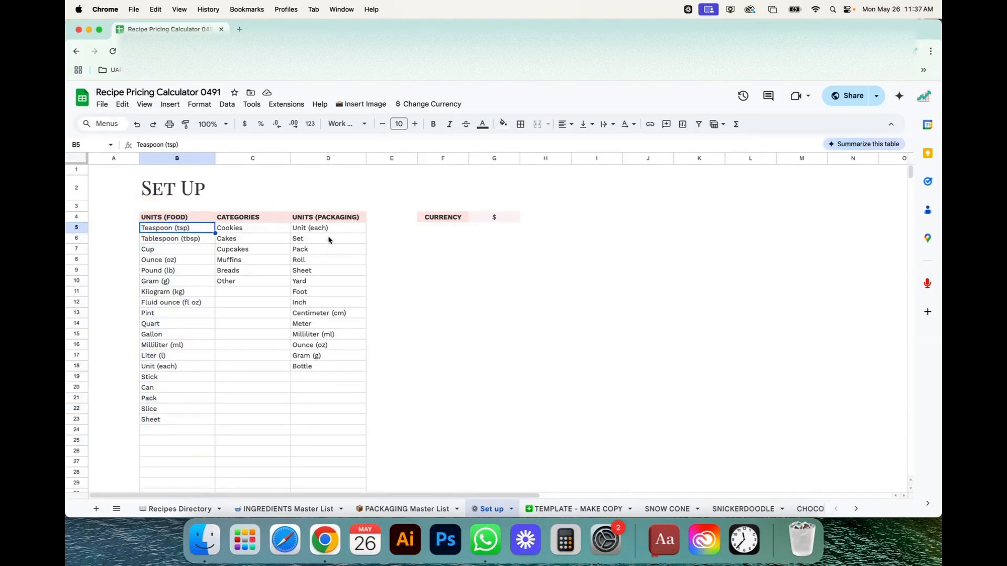
pyautogui.moveTo(265, 217); pyautogui.dragTo(256, 342)
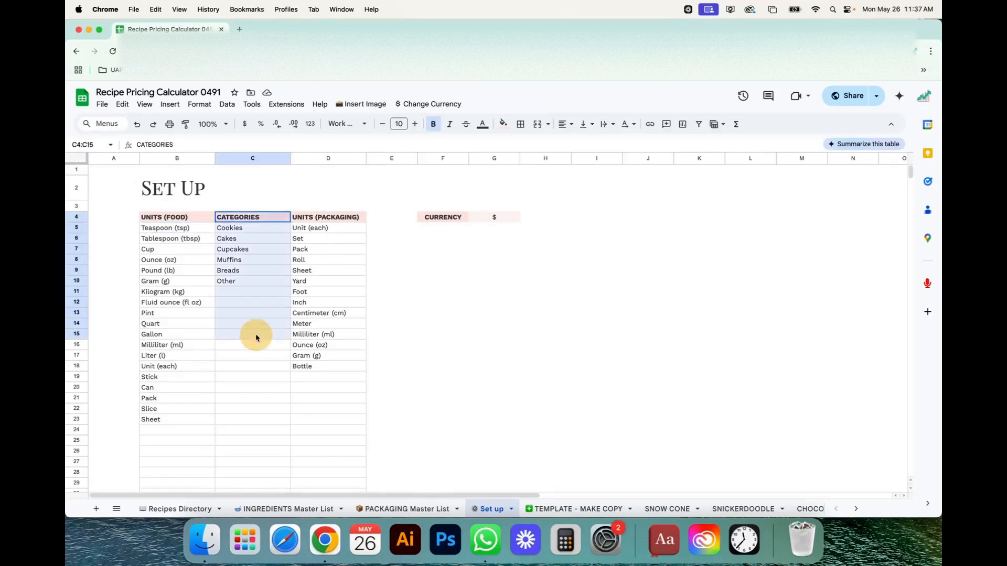
pyautogui.click(456, 263)
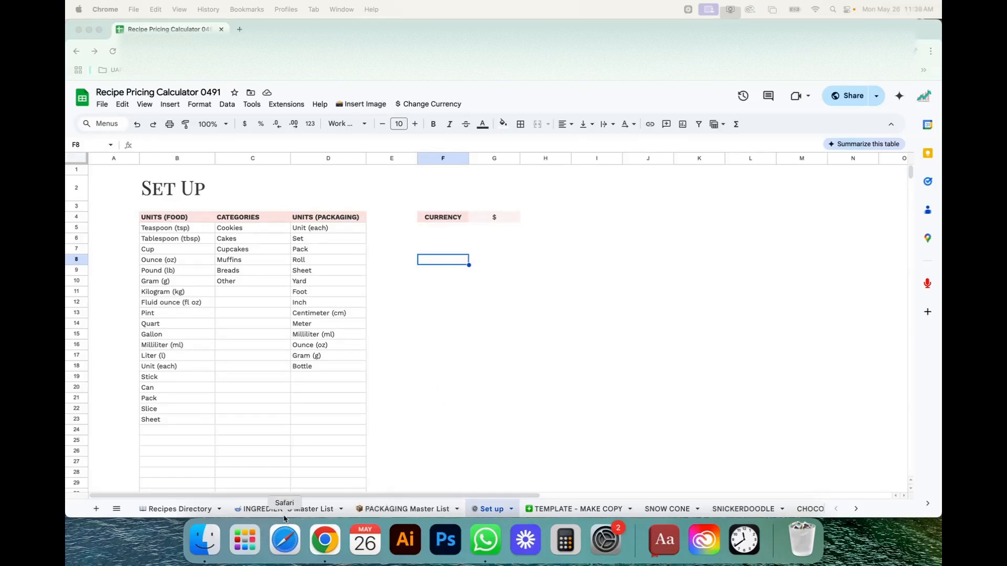
# Open the INGREDIENTS Master List sheet and examine its column notes, package costs and ingredient rows
pyautogui.click(278, 507)
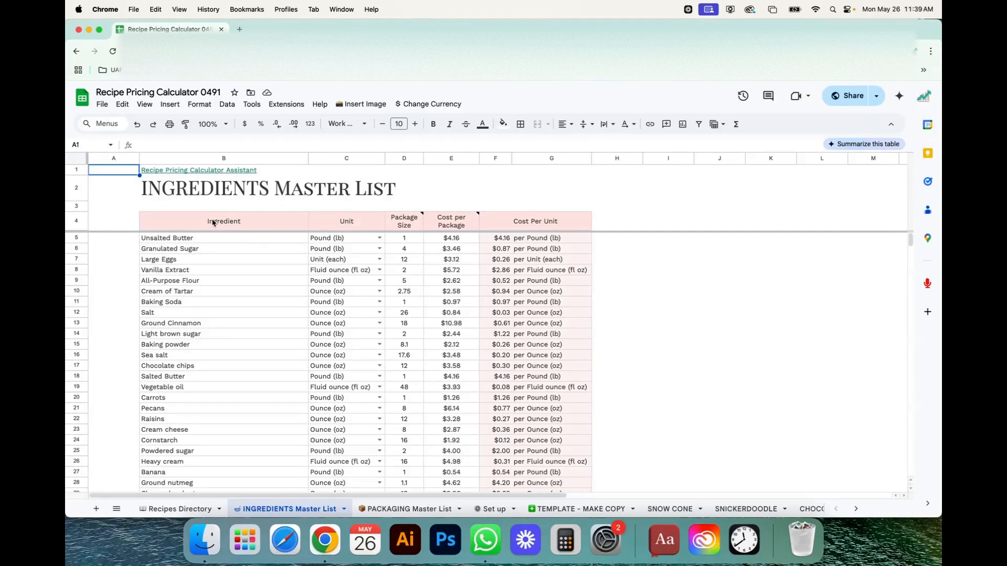
pyautogui.moveTo(403, 229)
pyautogui.moveTo(454, 227)
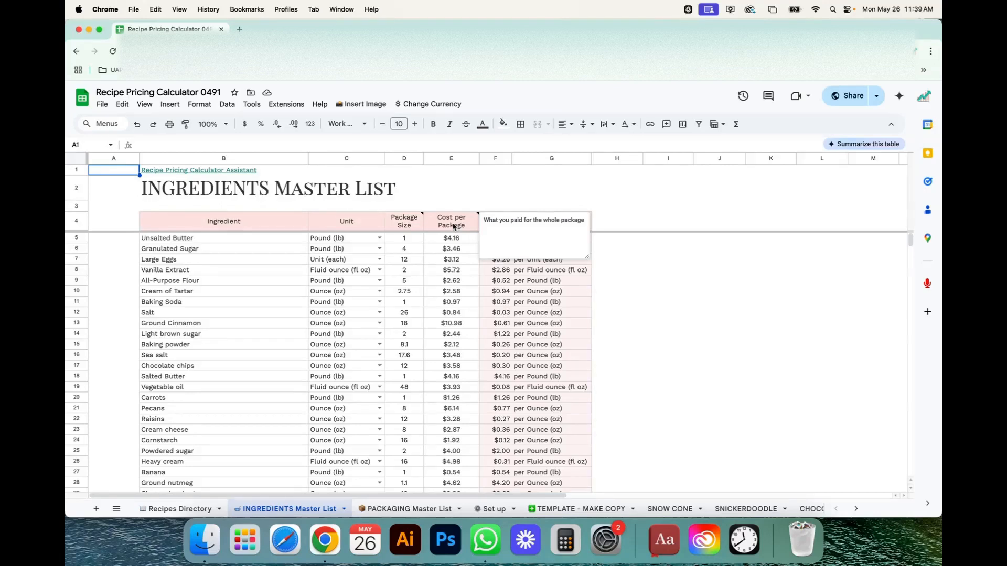
pyautogui.click(454, 282)
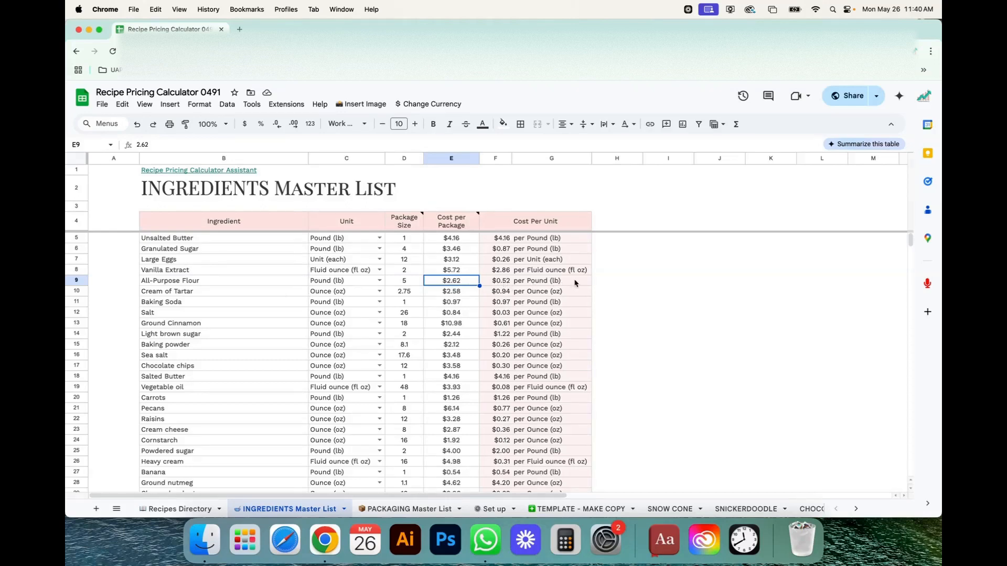
pyautogui.scroll(-5, 380, 426)
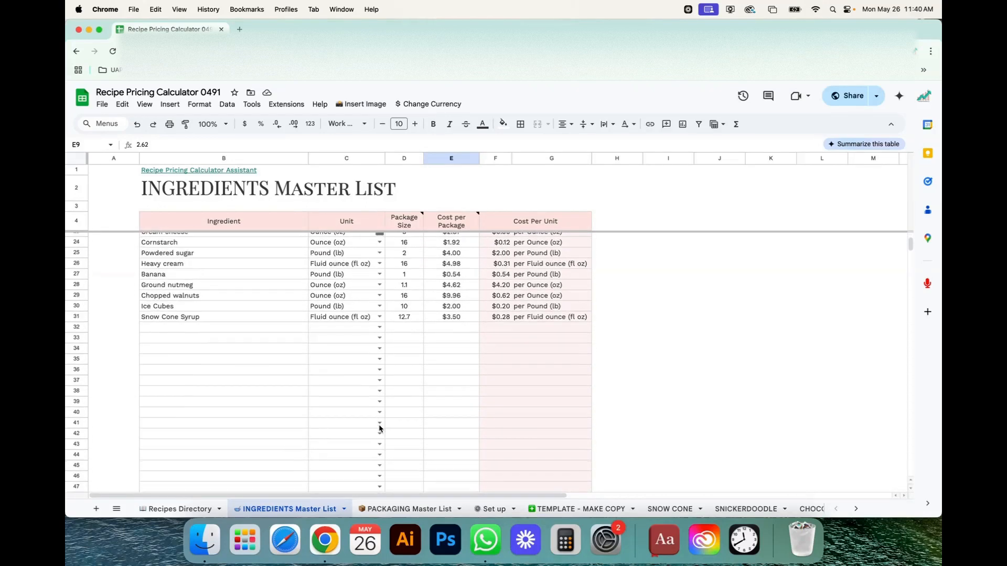
pyautogui.scroll(5, 379, 429)
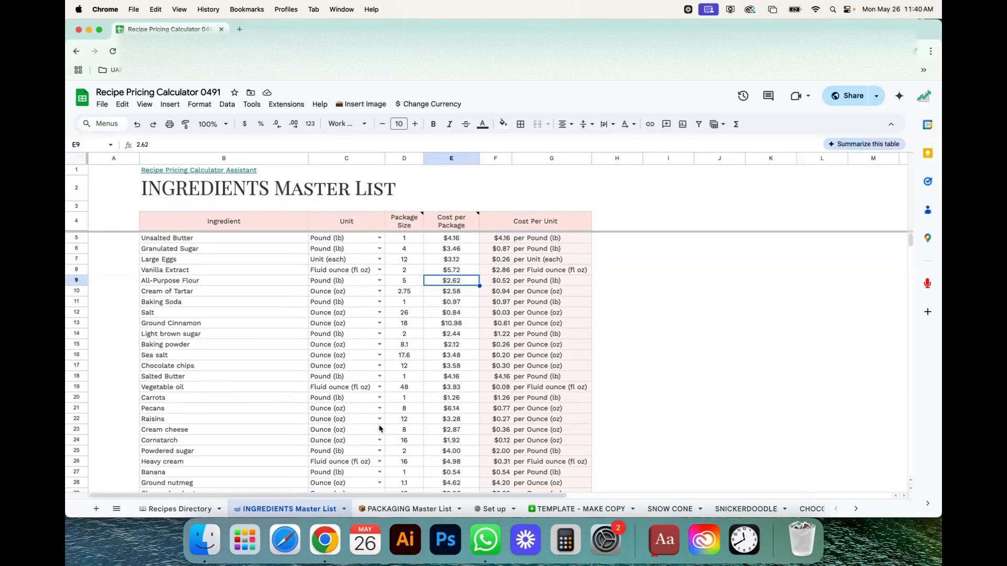
# Open the PACKAGING Master List sheet and examine the Bakery Boxes with Window item's link, package size and package cost
pyautogui.click(400, 511)
pyautogui.click(612, 401)
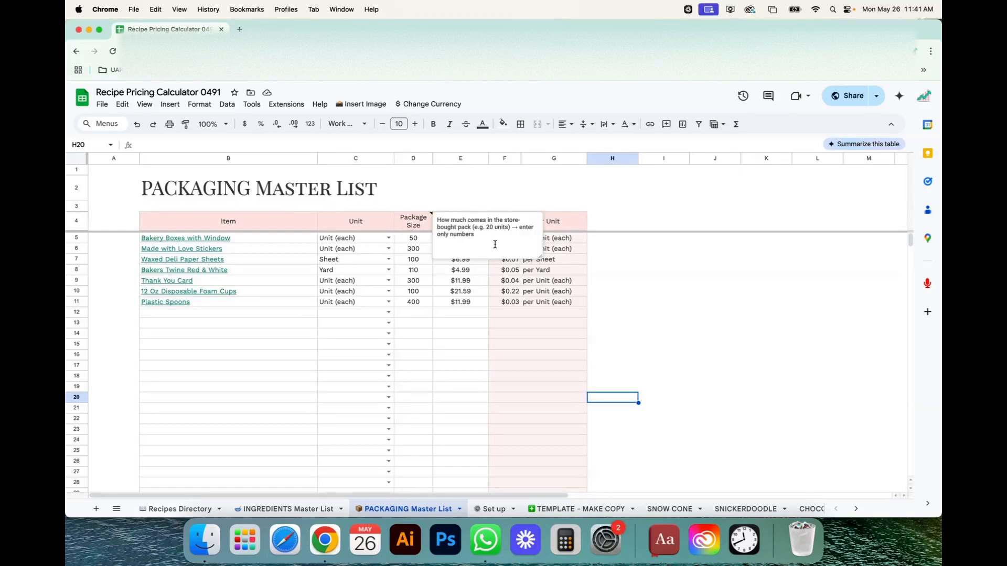
pyautogui.click(173, 239)
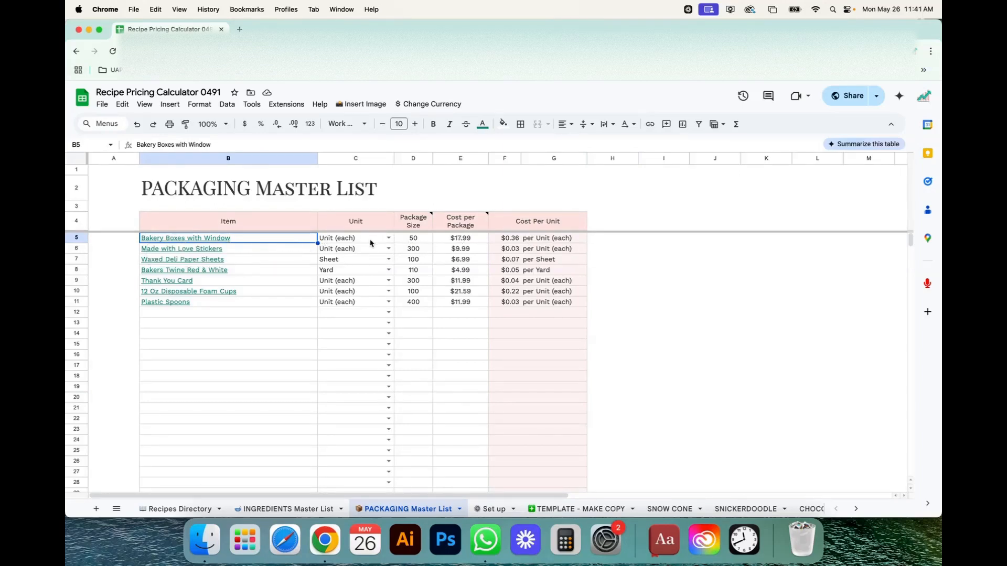
pyautogui.click(412, 240)
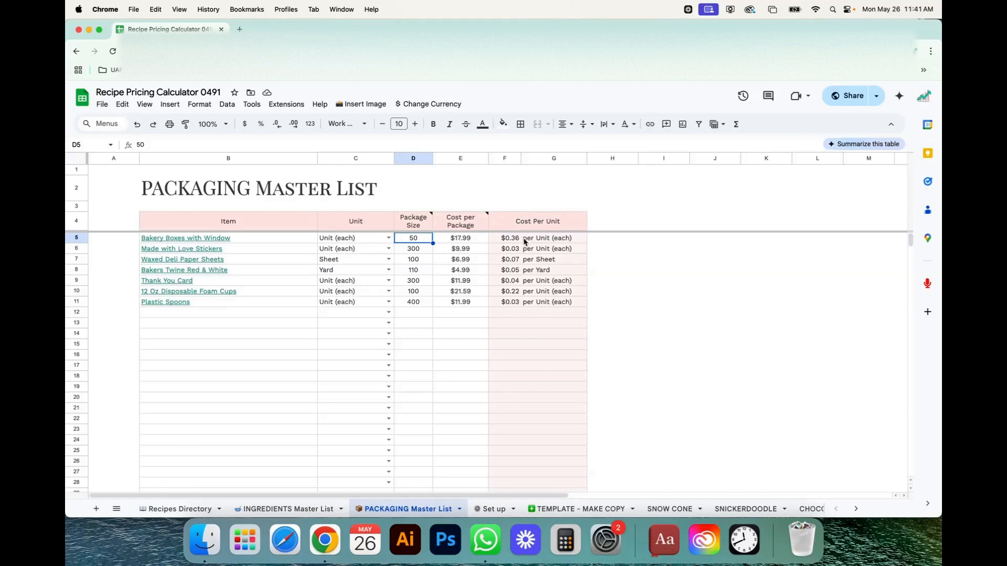
pyautogui.moveTo(266, 240)
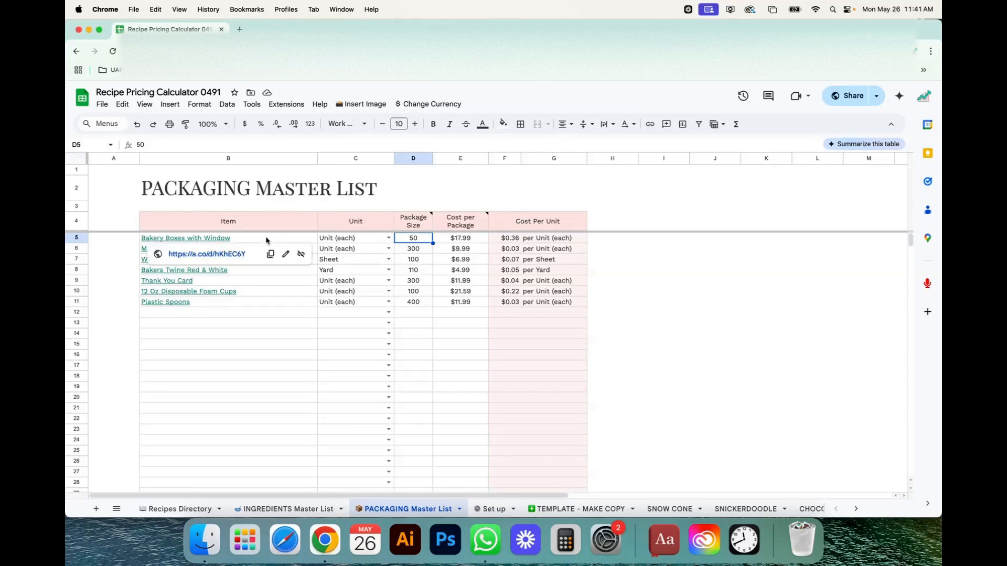
pyautogui.click(203, 242)
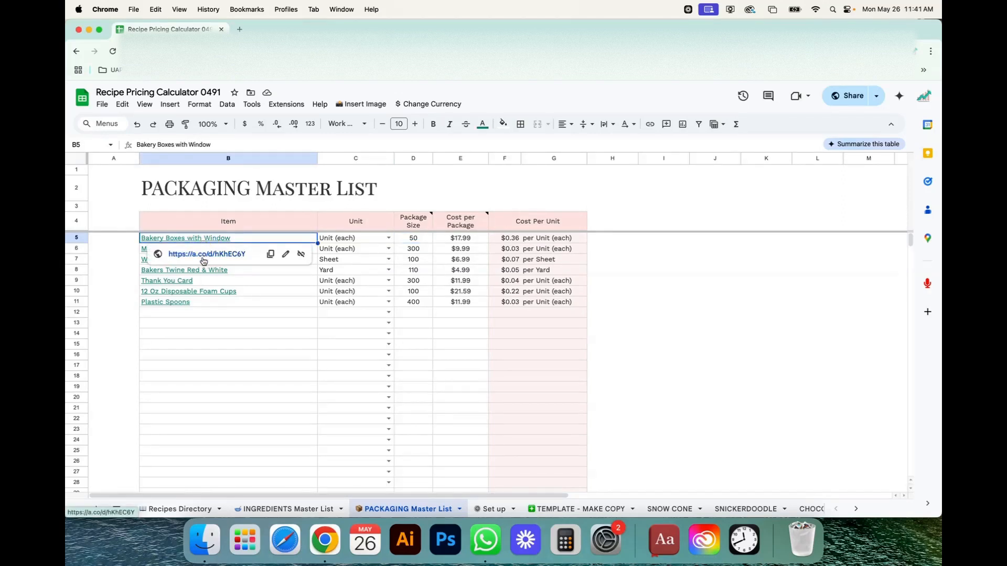
pyautogui.click(478, 239)
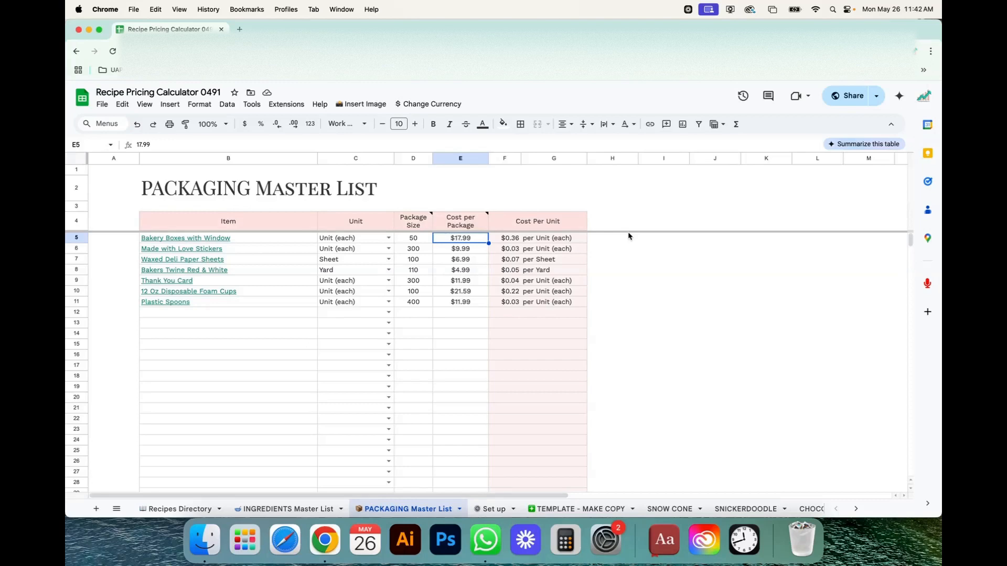
pyautogui.click(655, 323)
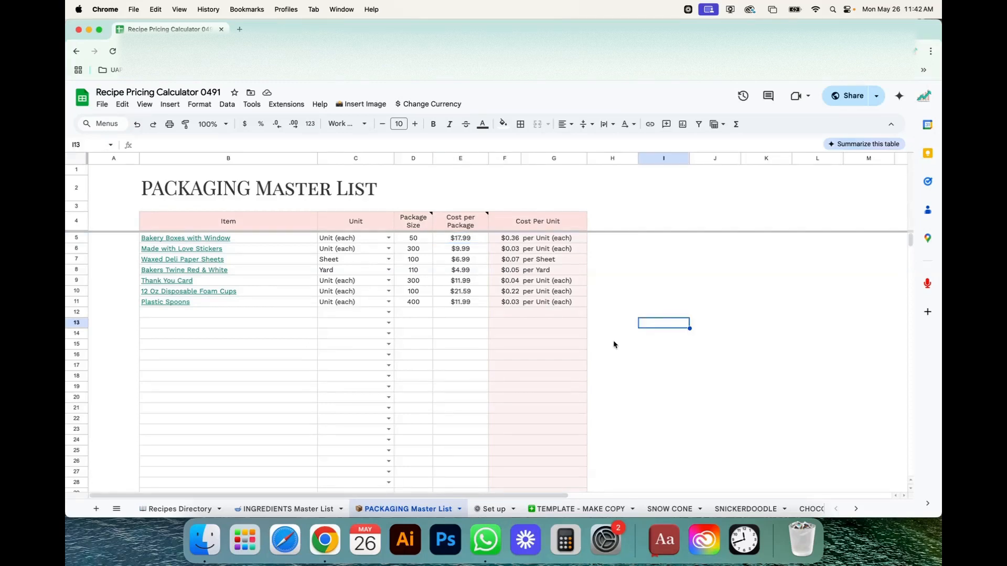
# Duplicate the TEMPLATE - MAKE COPY sheet to start a new recipe
pyautogui.click(580, 509)
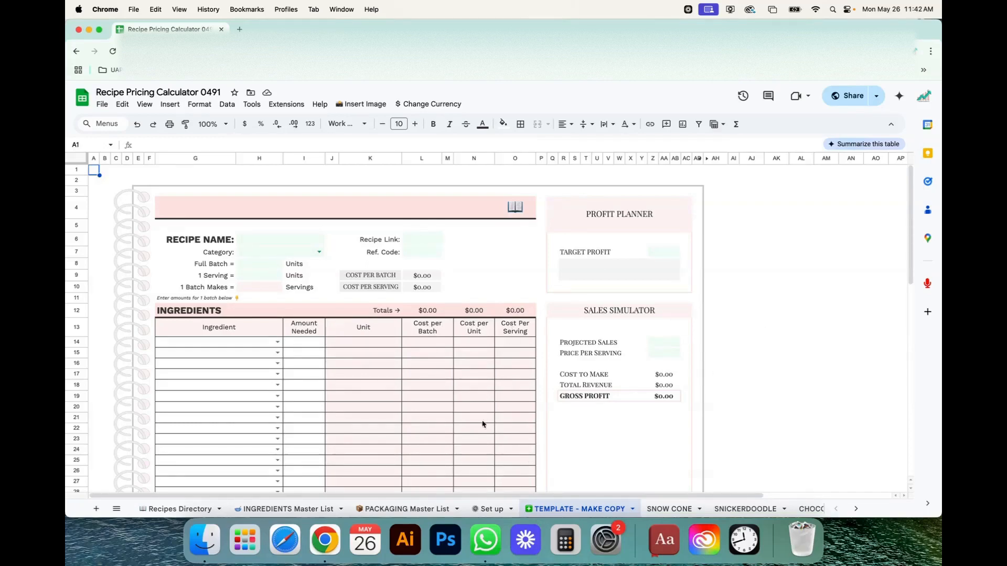
pyautogui.click(722, 287)
pyautogui.scroll(-10, 755, 343)
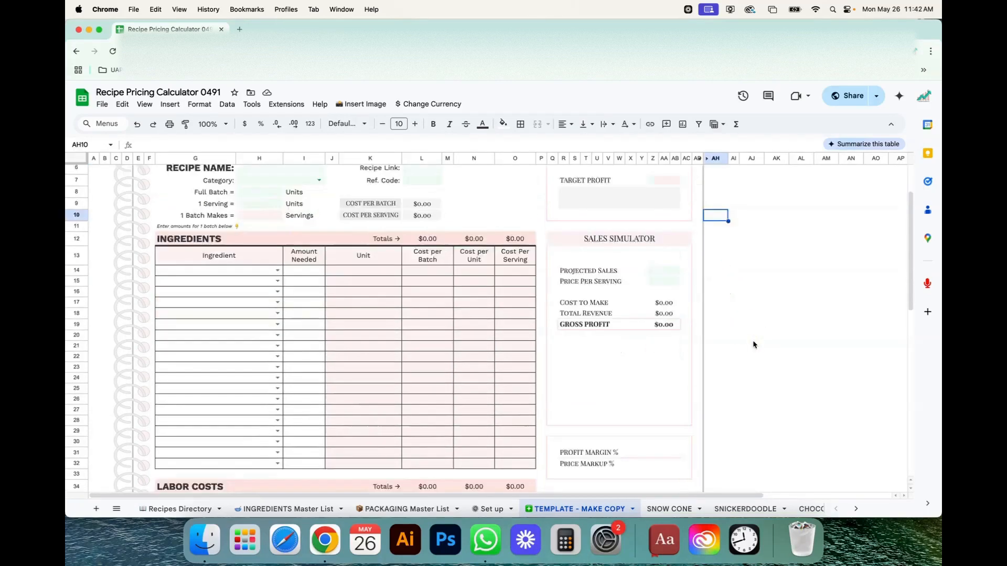
pyautogui.scroll(-3, 758, 342)
pyautogui.scroll(15, 758, 342)
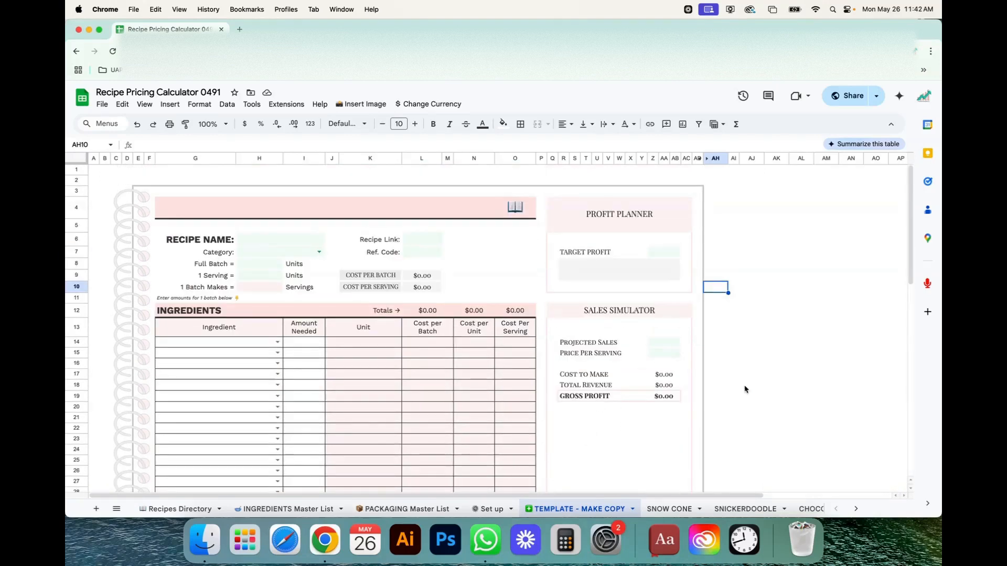
pyautogui.click(632, 509)
pyautogui.click(576, 346)
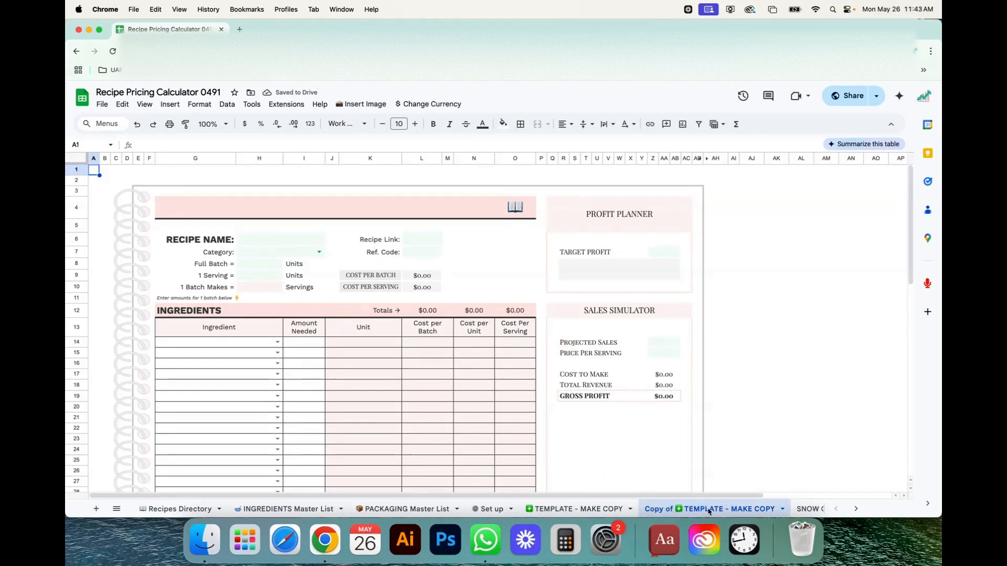
pyautogui.click(776, 287)
pyautogui.scroll(-1, 424, 262)
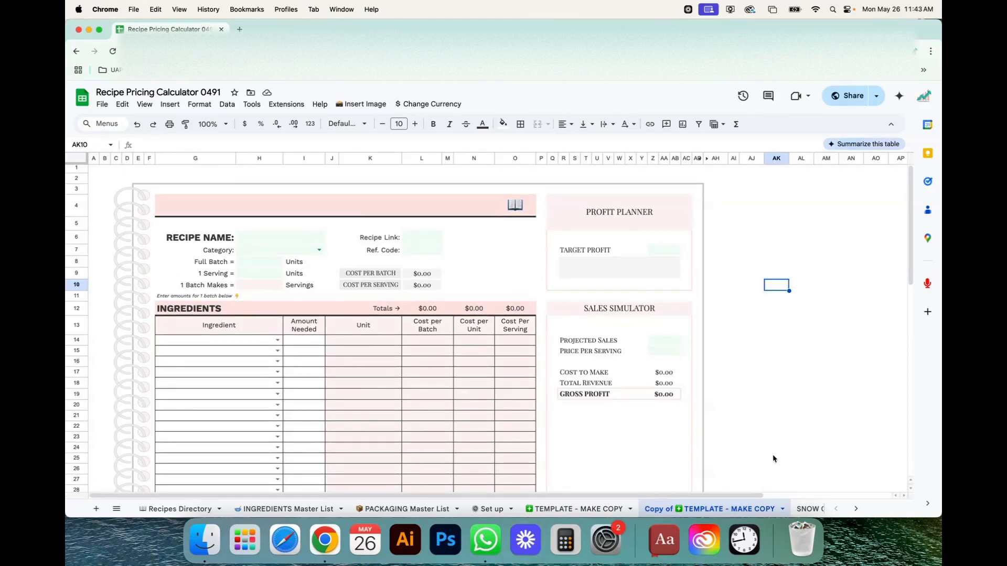
# Look through the sample recipe sheets from SNOW CONE to CARROT CAKE, and examine the whole SNICKERDOODLE sheet
pyautogui.click(807, 509)
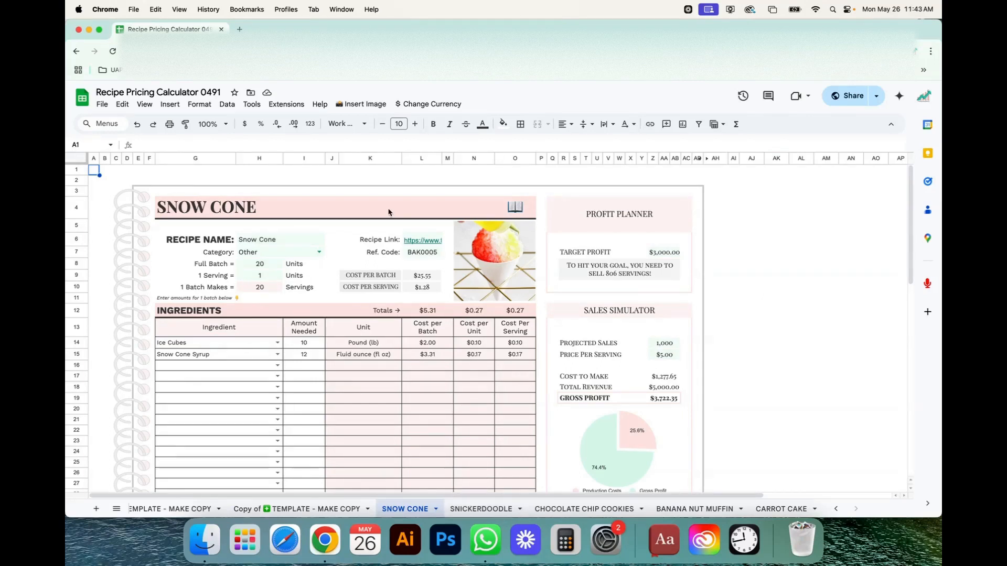
pyautogui.click(472, 506)
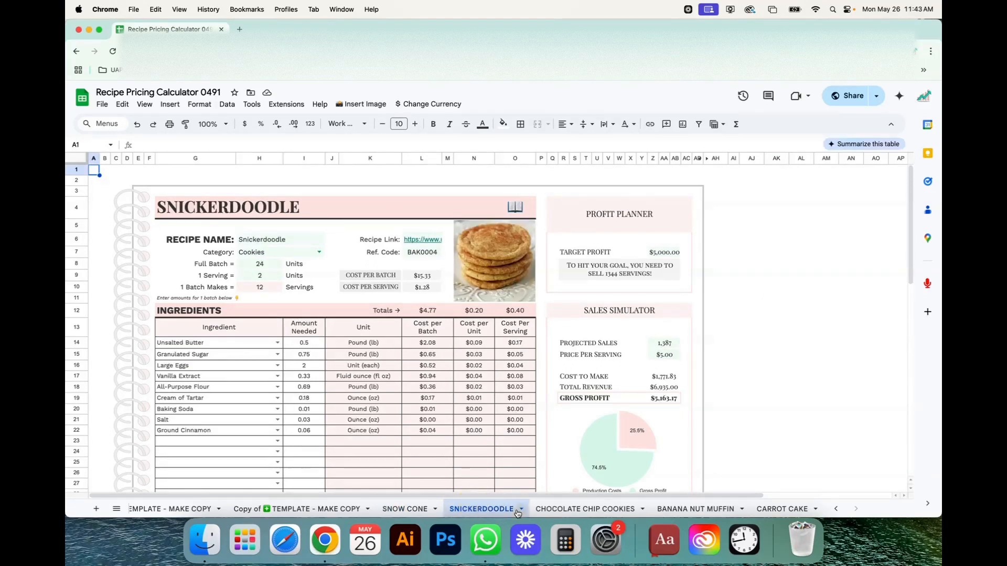
pyautogui.click(584, 509)
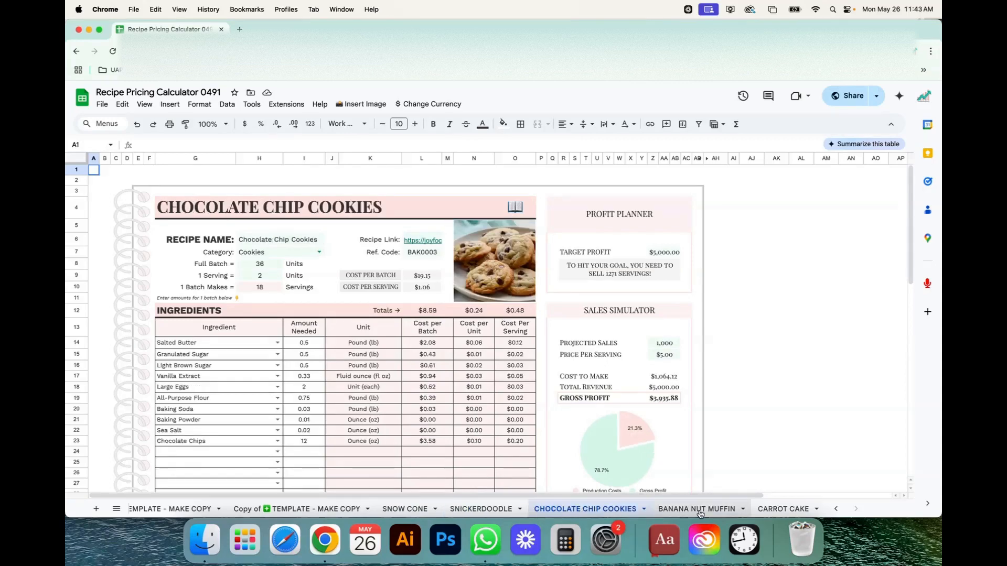
pyautogui.click(699, 511)
pyautogui.click(775, 512)
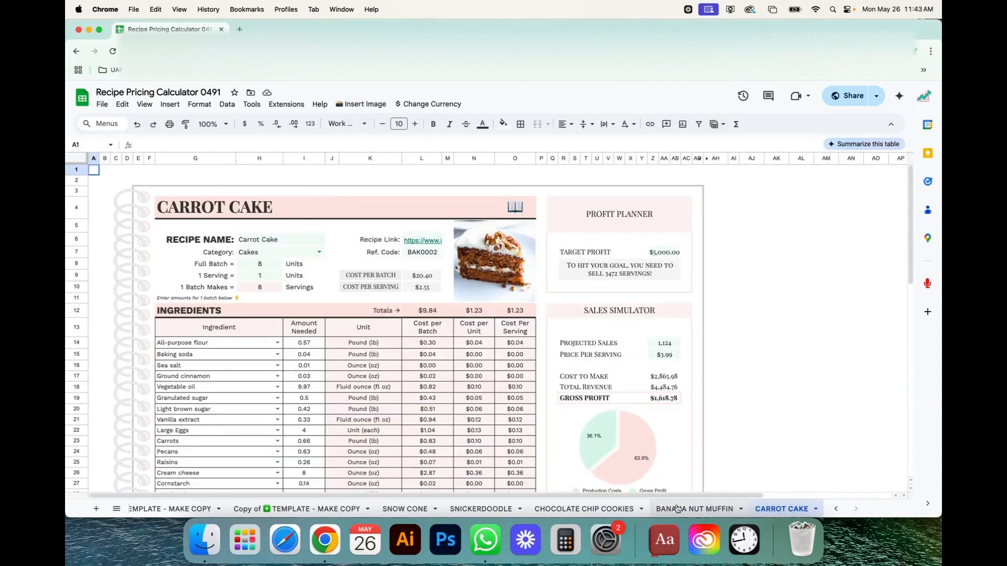
pyautogui.click(482, 508)
pyautogui.scroll(-10, 623, 355)
pyautogui.scroll(-7, 625, 354)
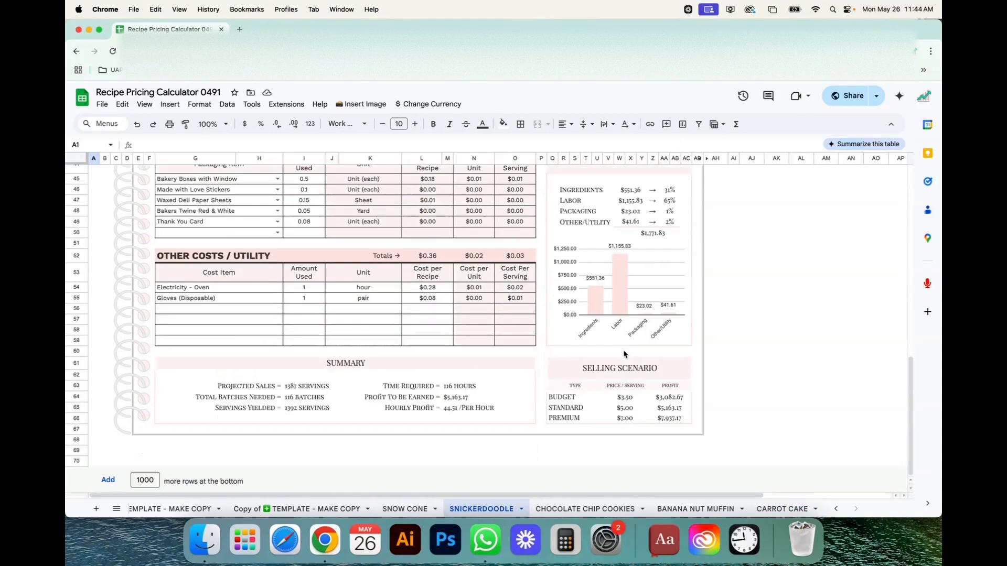
pyautogui.scroll(15, 624, 353)
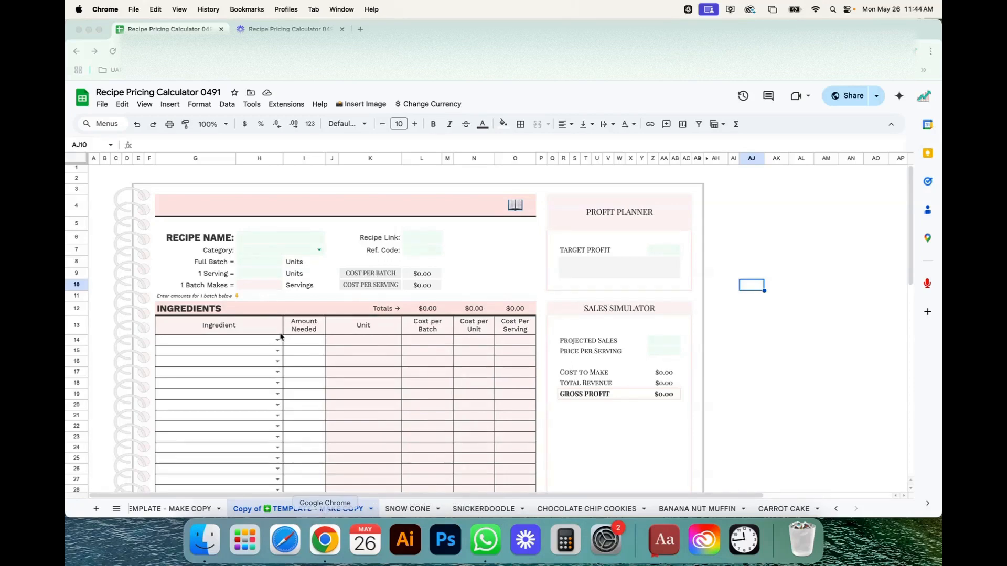
# Go through the copied template's green input cells for recipe details, recipe link, reference code, target profit, projected sales and price per serving
pyautogui.click(296, 237)
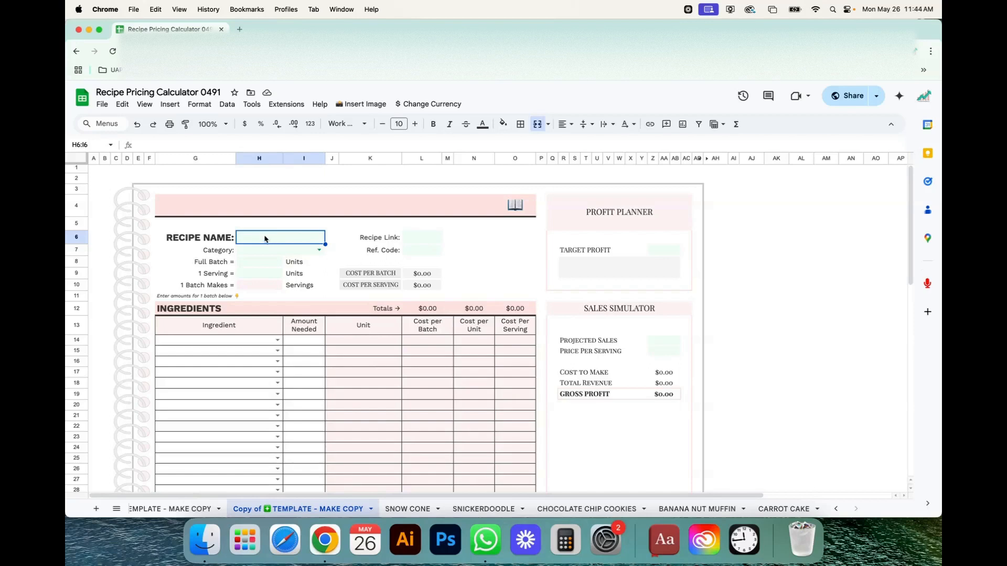
pyautogui.click(256, 253)
pyautogui.click(255, 265)
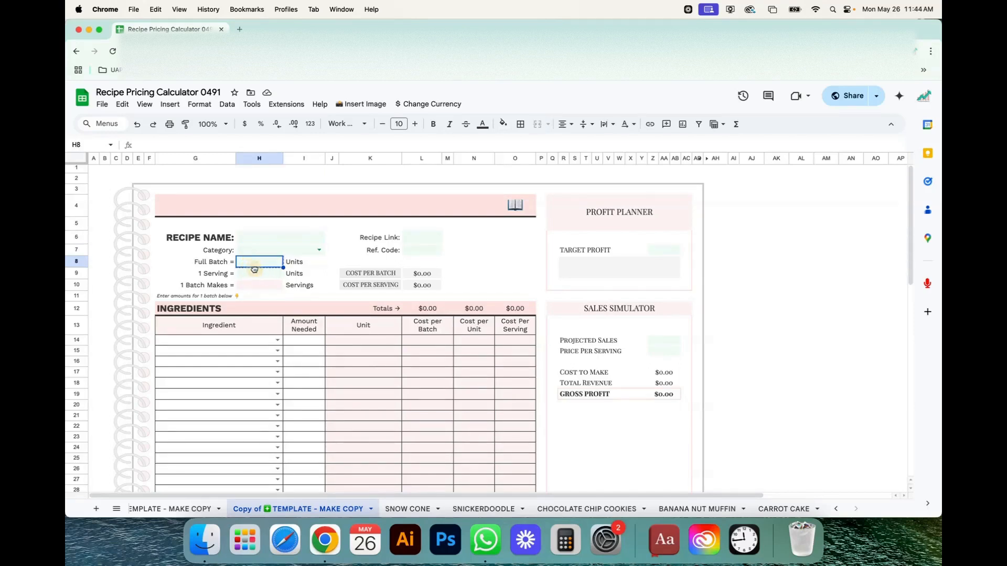
pyautogui.click(414, 242)
pyautogui.click(417, 250)
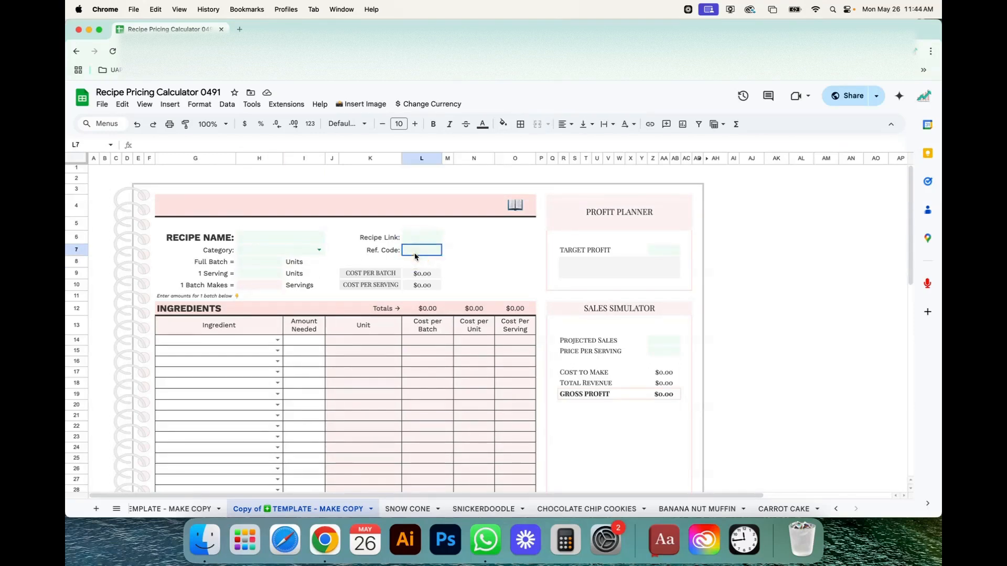
pyautogui.click(665, 253)
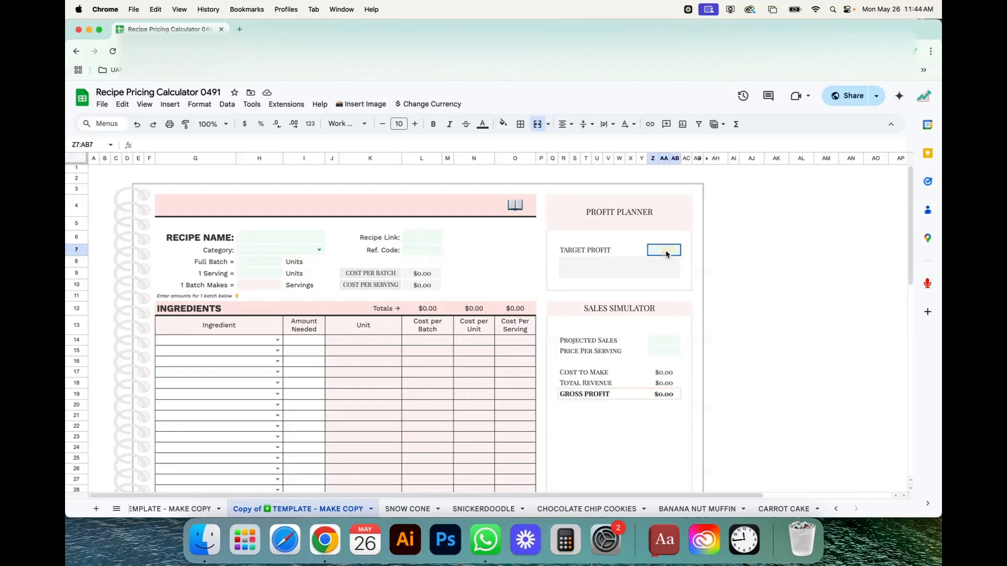
pyautogui.click(669, 342)
pyautogui.click(667, 351)
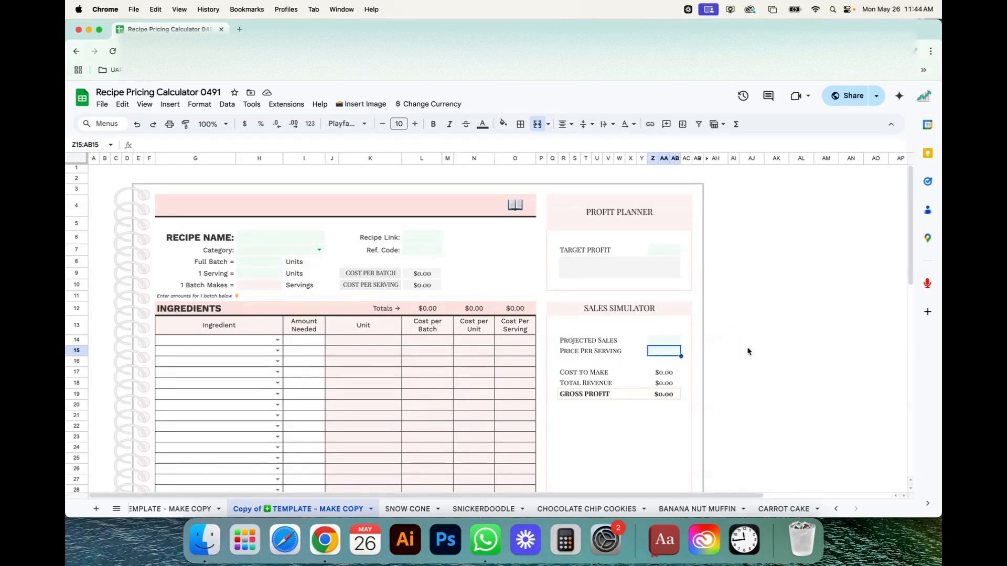
# Set the copied template's category to Cakes and enter Chocolate Cake as the recipe name
pyautogui.click(259, 236)
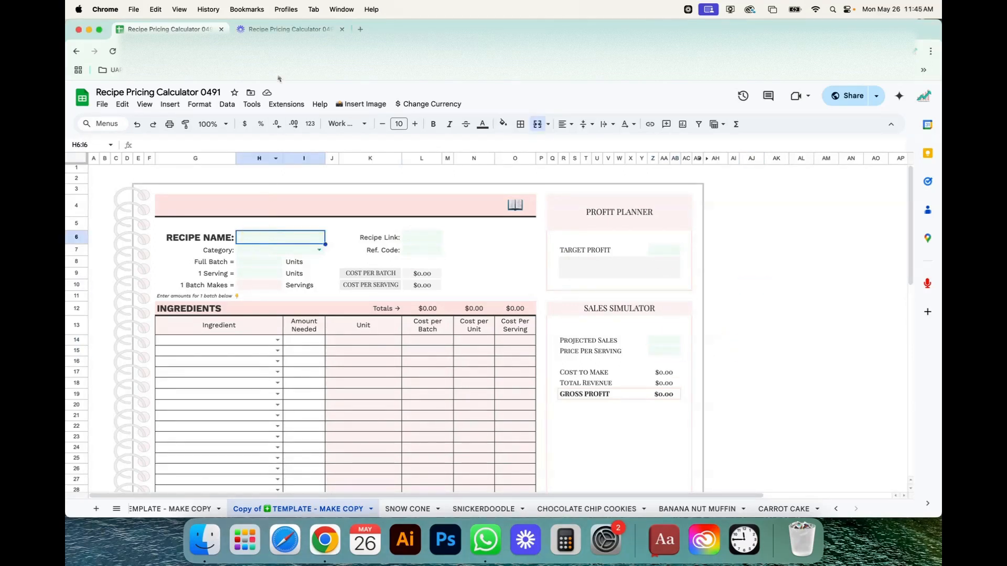
pyautogui.click(255, 251)
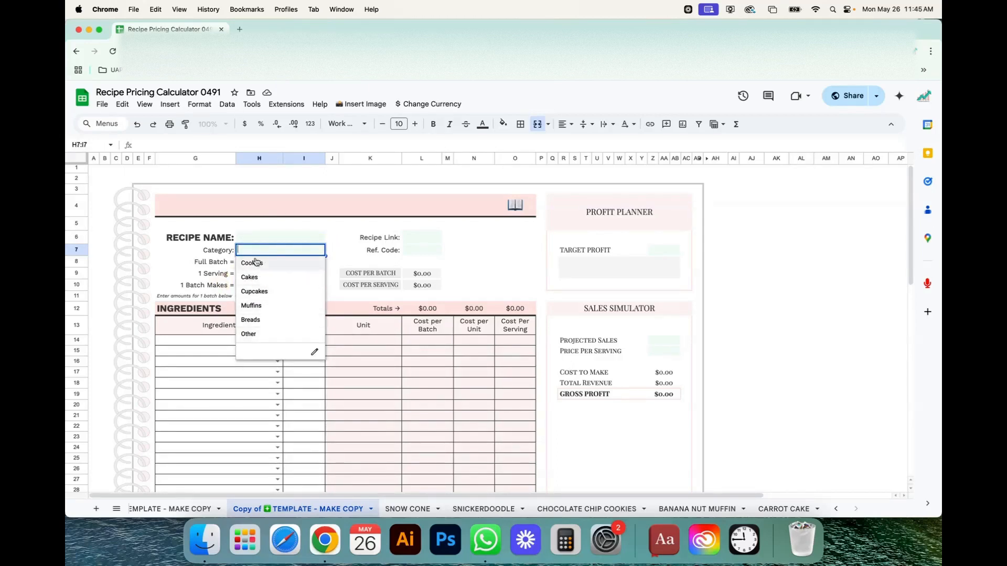
pyautogui.click(836, 509)
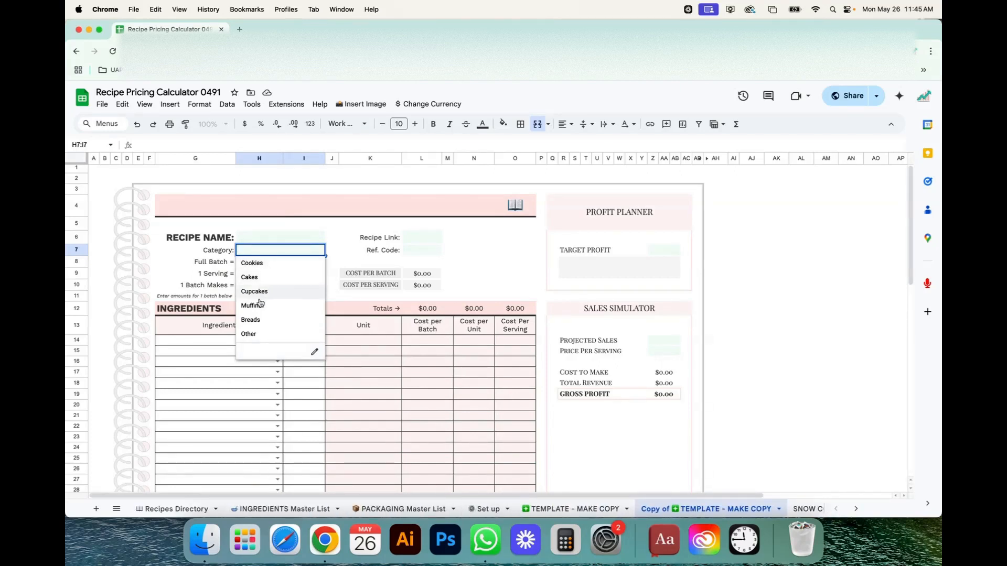
pyautogui.click(276, 277)
pyautogui.click(273, 237)
pyautogui.write('Chocolate Cake')
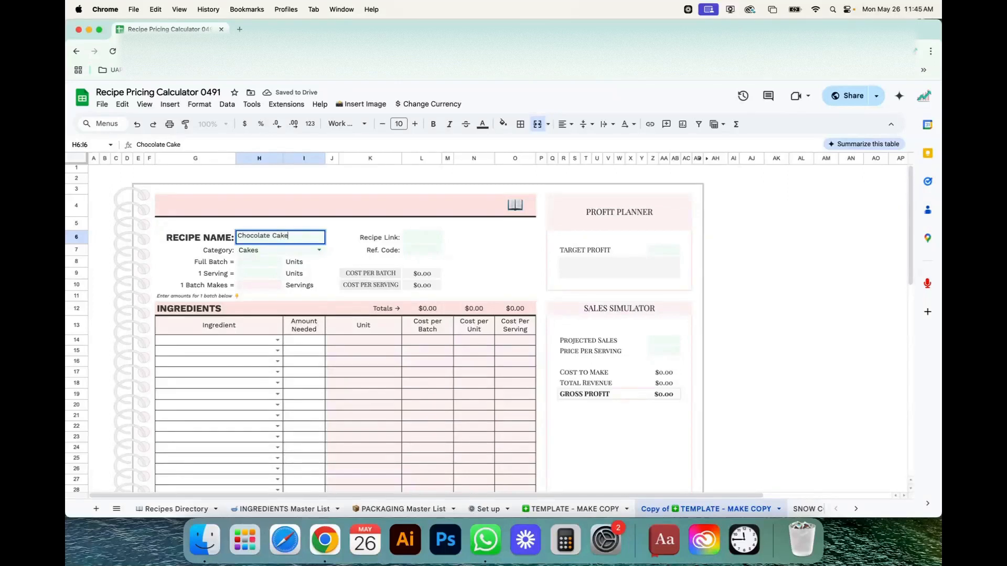
pyautogui.press('Return')
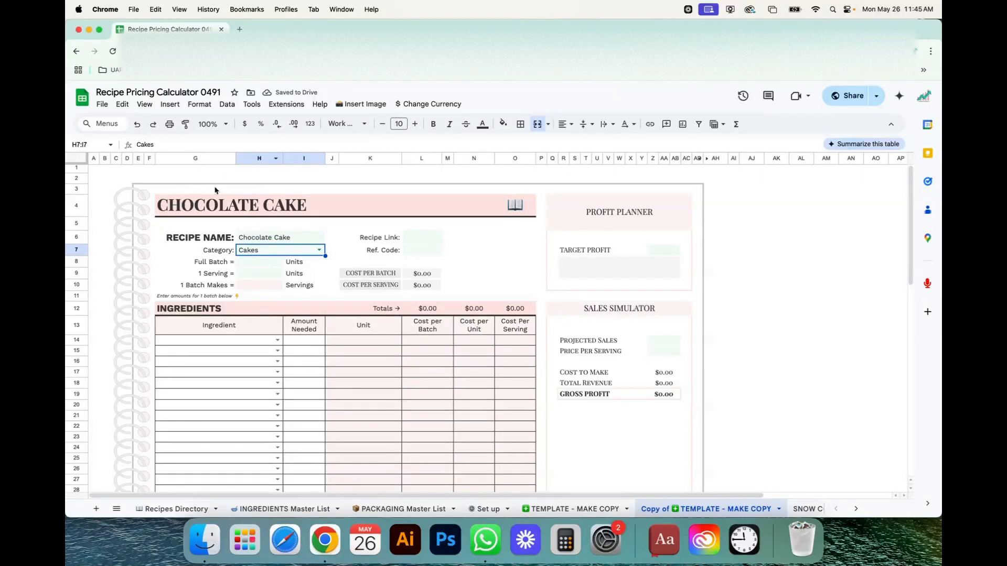
pyautogui.click(433, 240)
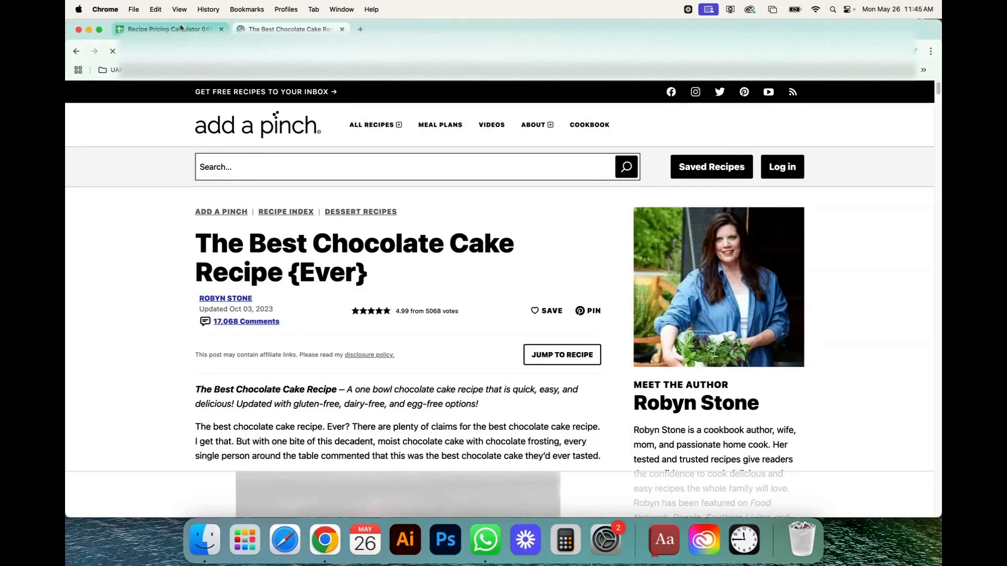
pyautogui.click(200, 29)
pyautogui.doubleClick(422, 238)
pyautogui.write('https://addapinch.com/the-best-chocolate-cake-recipe-ever/')
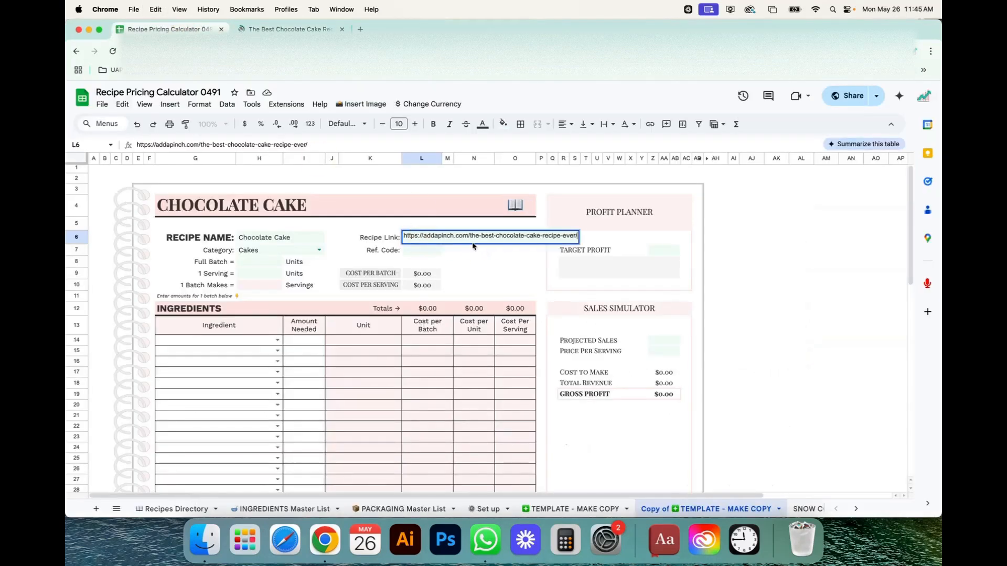
pyautogui.press('Return')
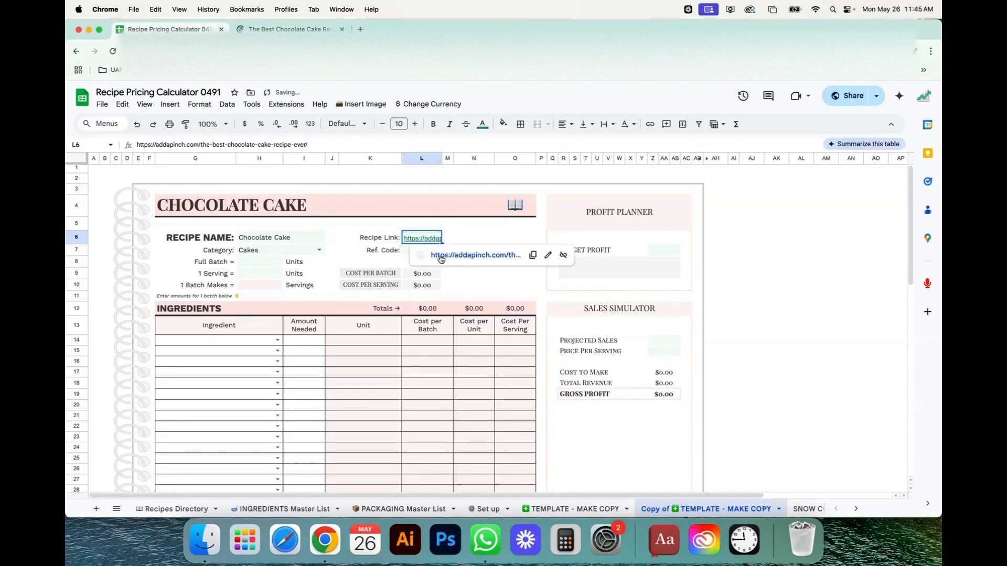
pyautogui.click(409, 208)
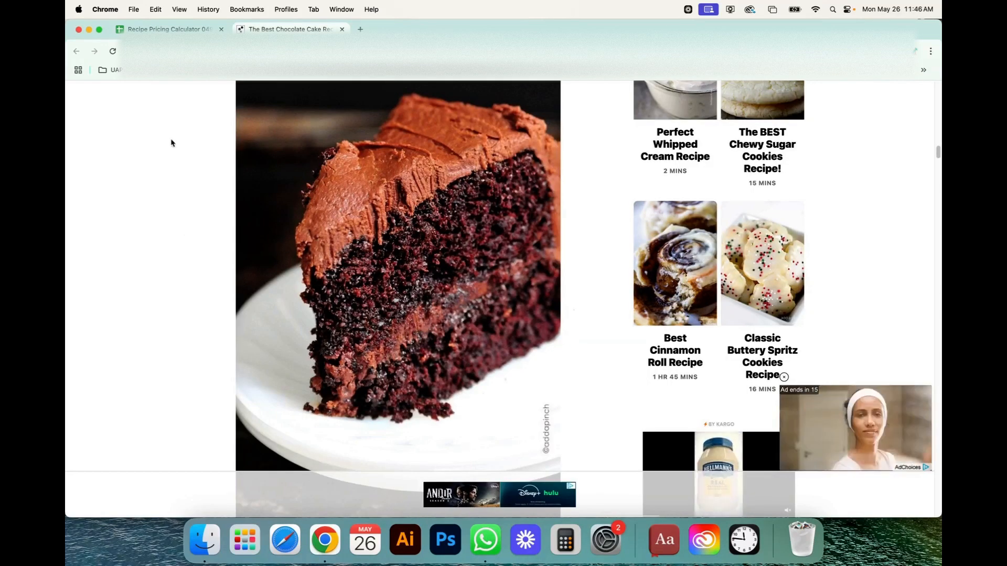
pyautogui.click(160, 29)
pyautogui.click(426, 251)
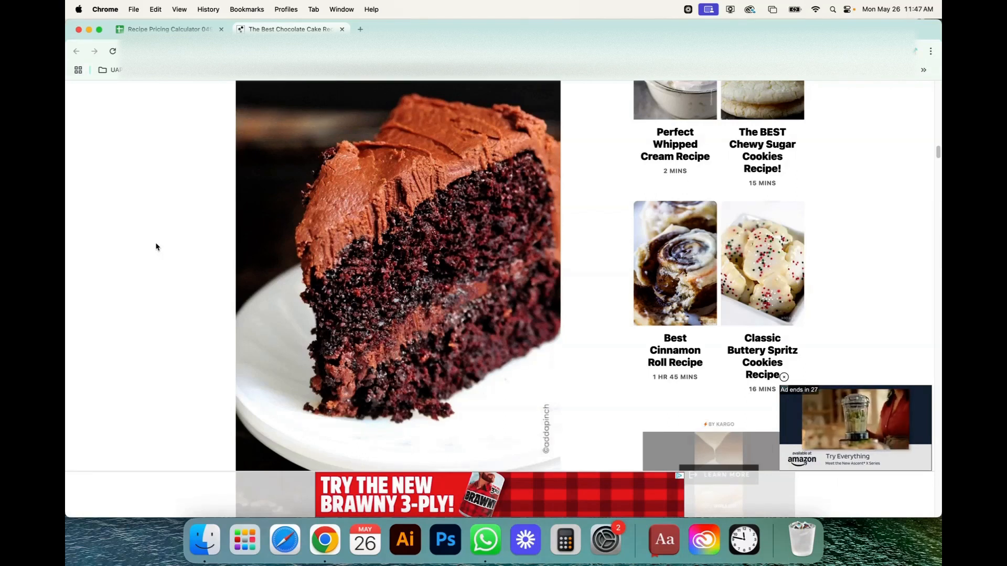
# Capture a square screenshot of the cake photo on the recipe page, about 622 by 622 pixels, and return to the spreadsheet
pyautogui.press('super+shift+4')
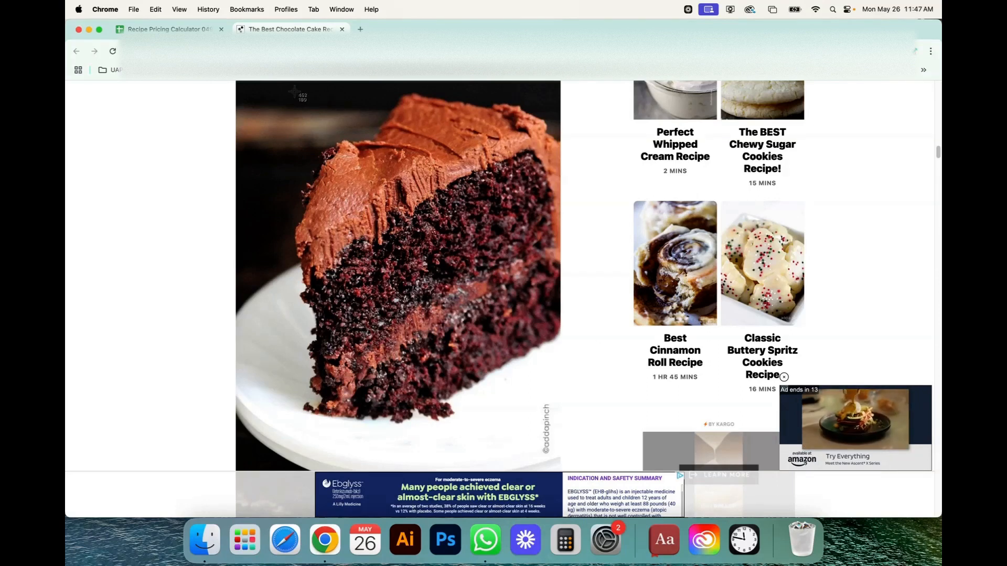
pyautogui.moveTo(248, 91); pyautogui.dragTo(562, 406)
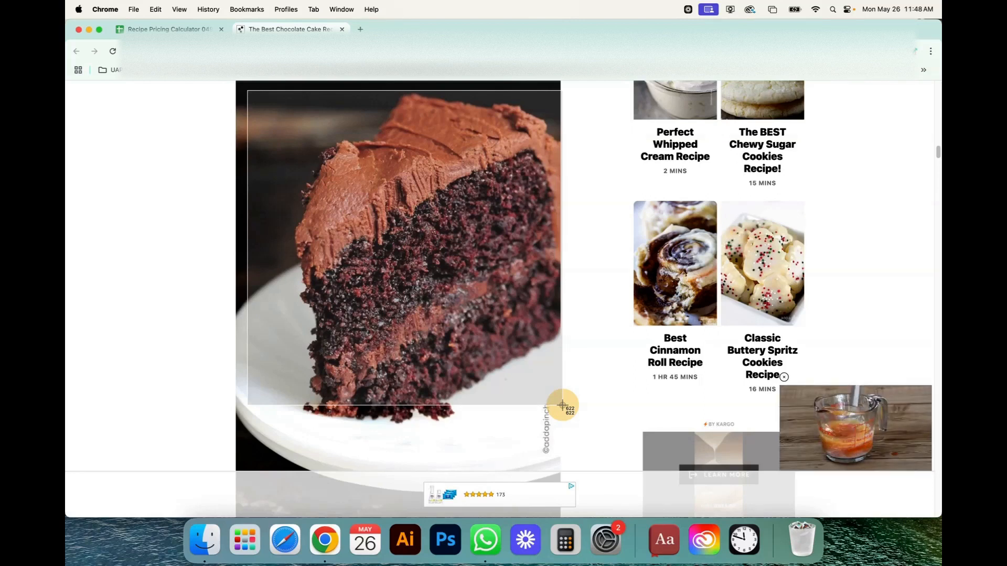
pyautogui.moveTo(562, 405); pyautogui.dragTo(563, 405)
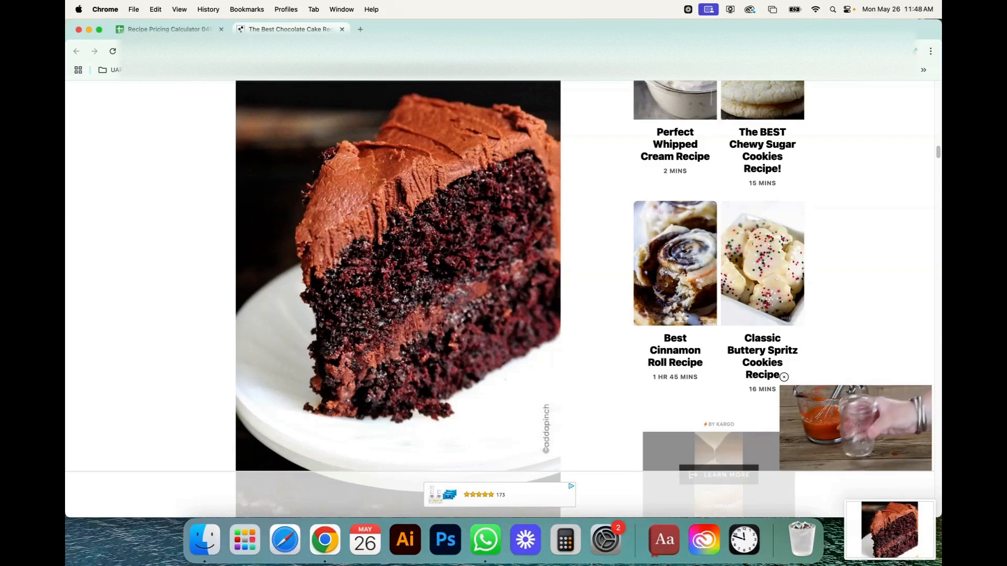
pyautogui.click(162, 28)
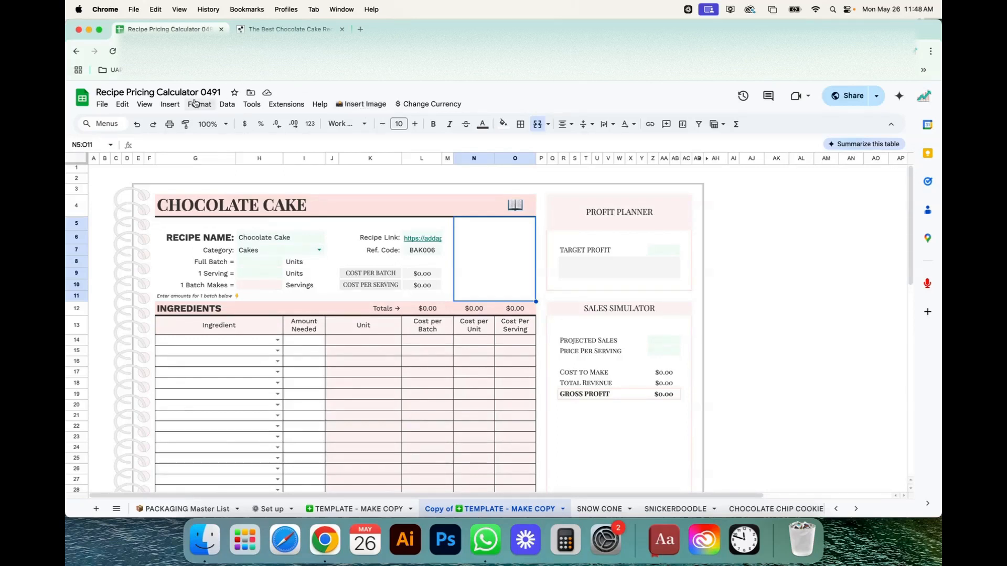
pyautogui.click(170, 104)
pyautogui.moveTo(220, 253)
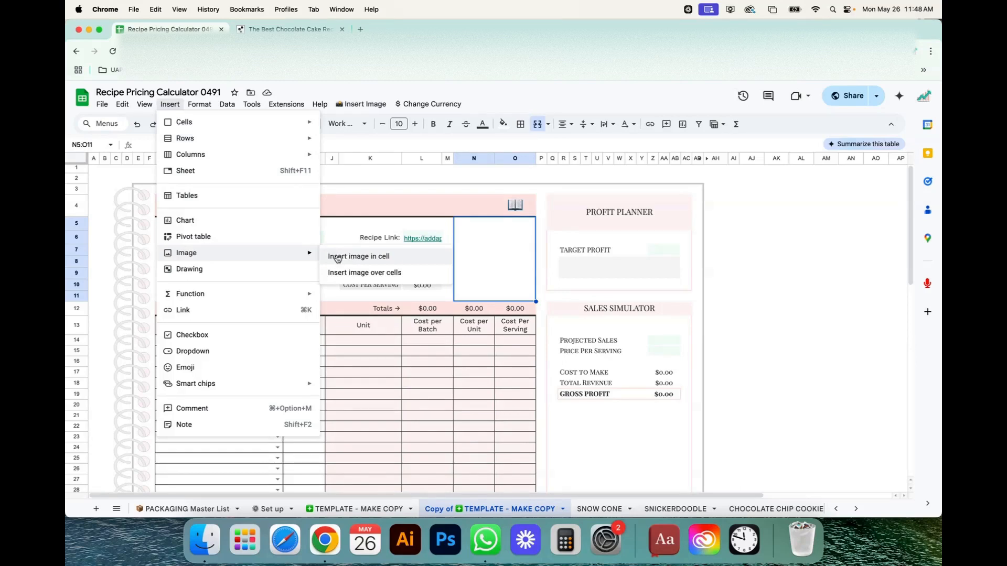
pyautogui.click(332, 168)
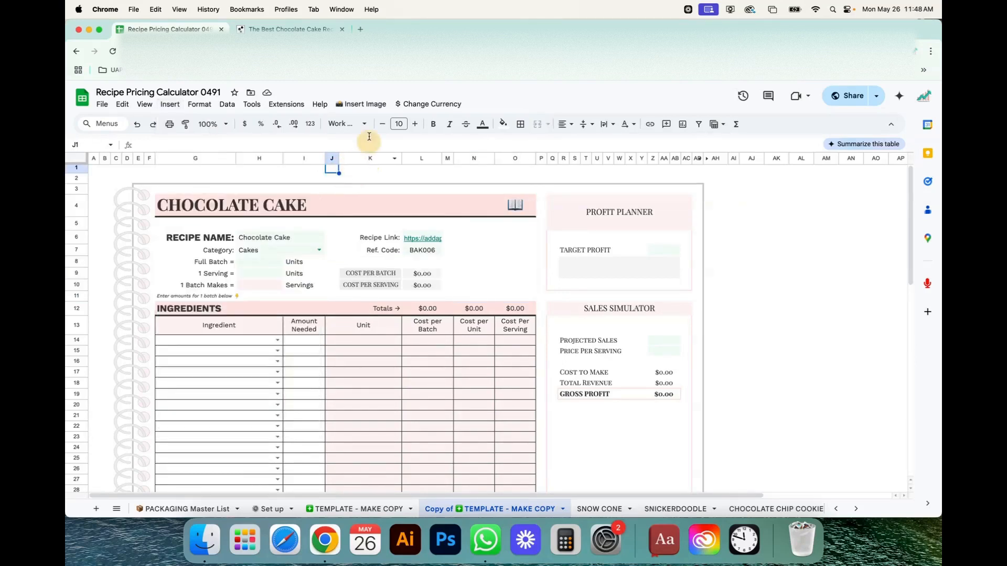
# Run the custom Upload Image script and authorize it, going past the unverified-app page and granting Untitled project all requested permissions
pyautogui.click(362, 104)
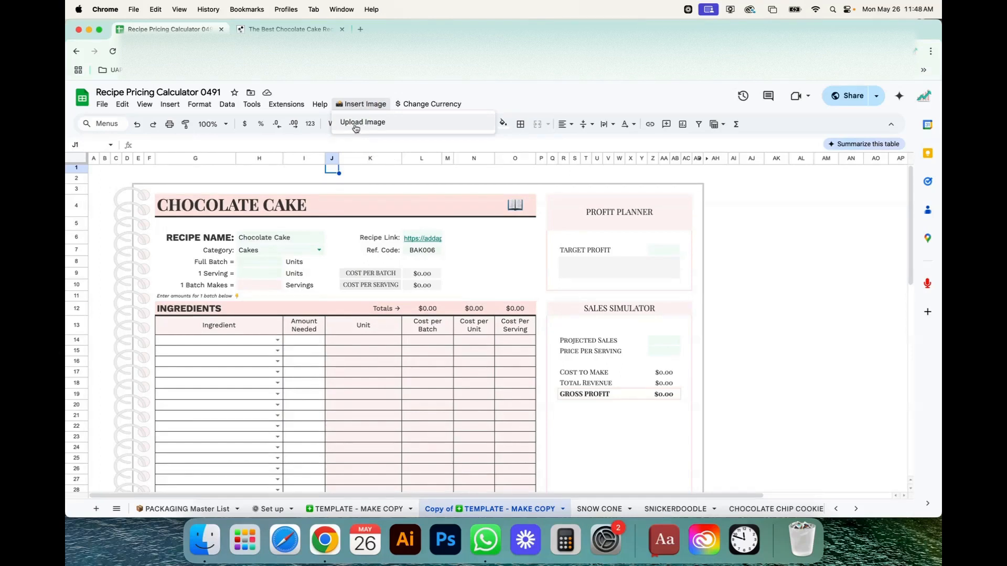
pyautogui.click(356, 126)
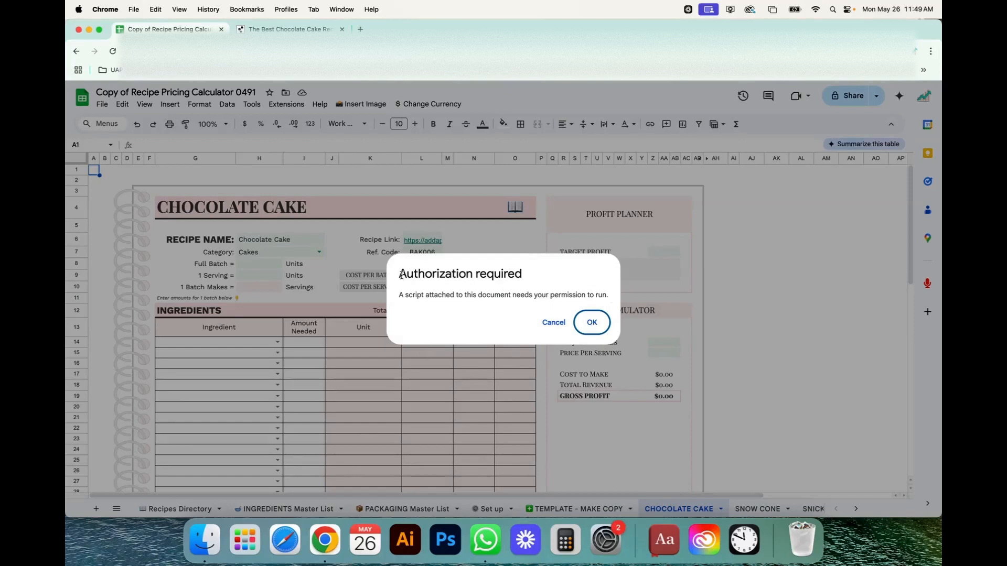
pyautogui.click(592, 322)
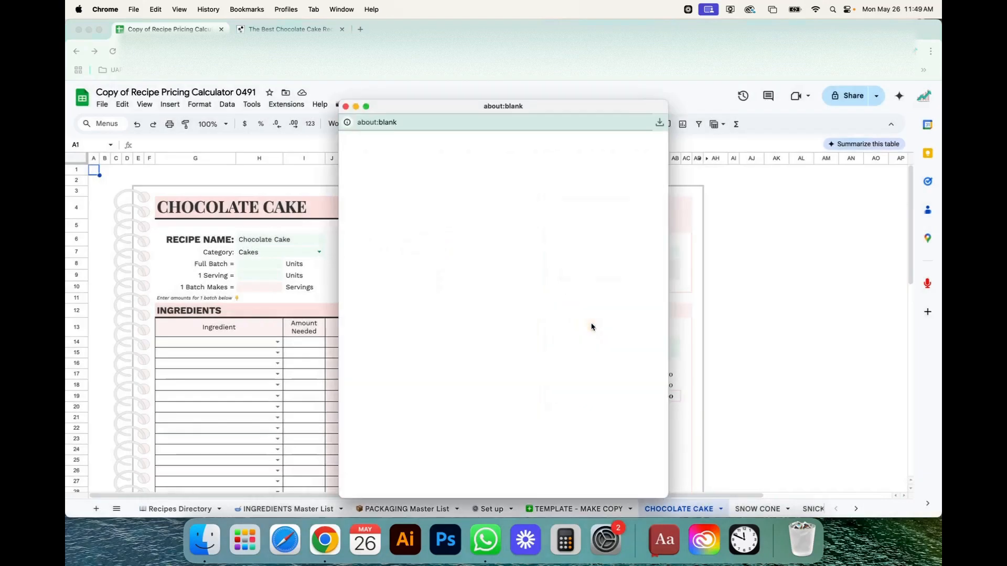
pyautogui.click(454, 295)
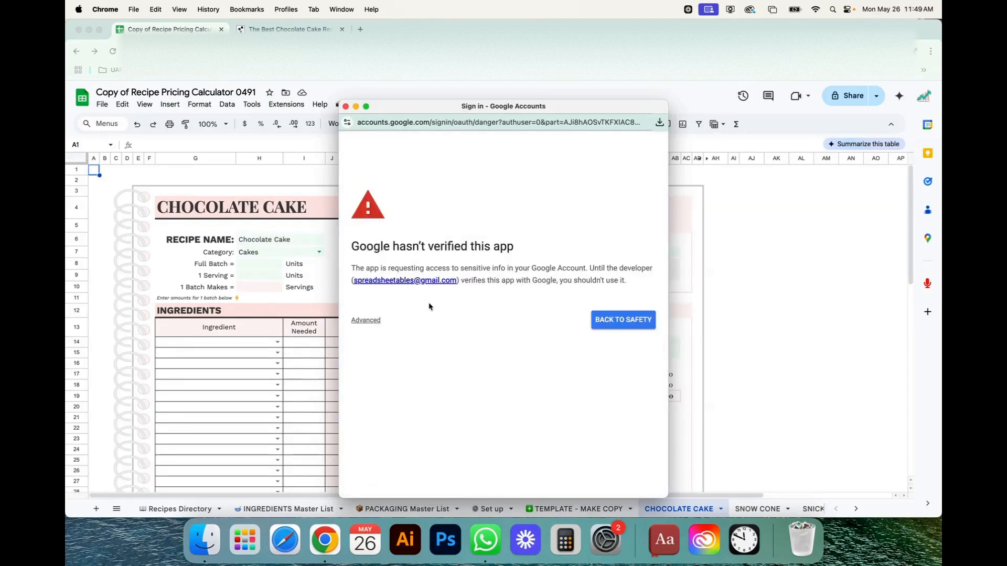
pyautogui.click(368, 321)
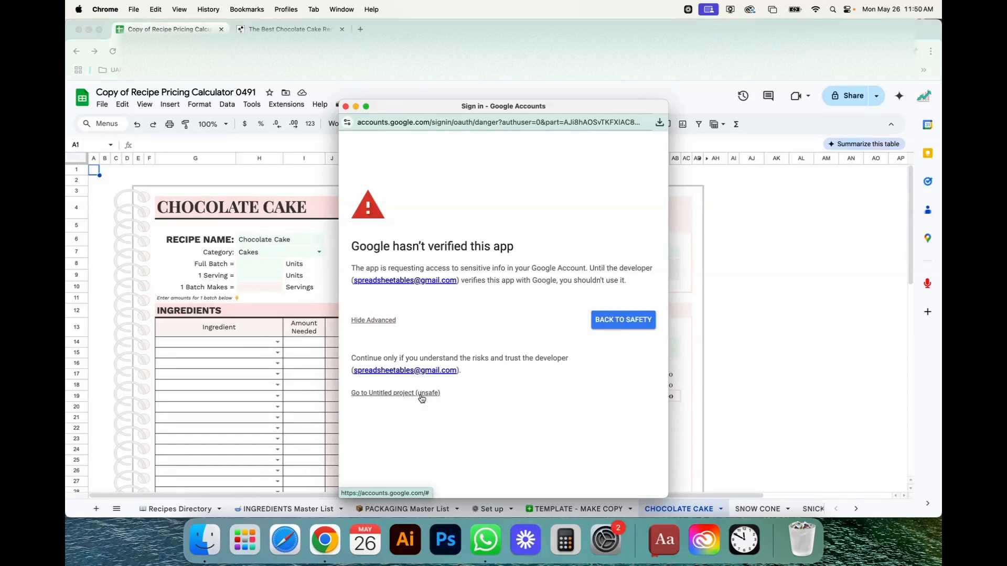
pyautogui.click(422, 393)
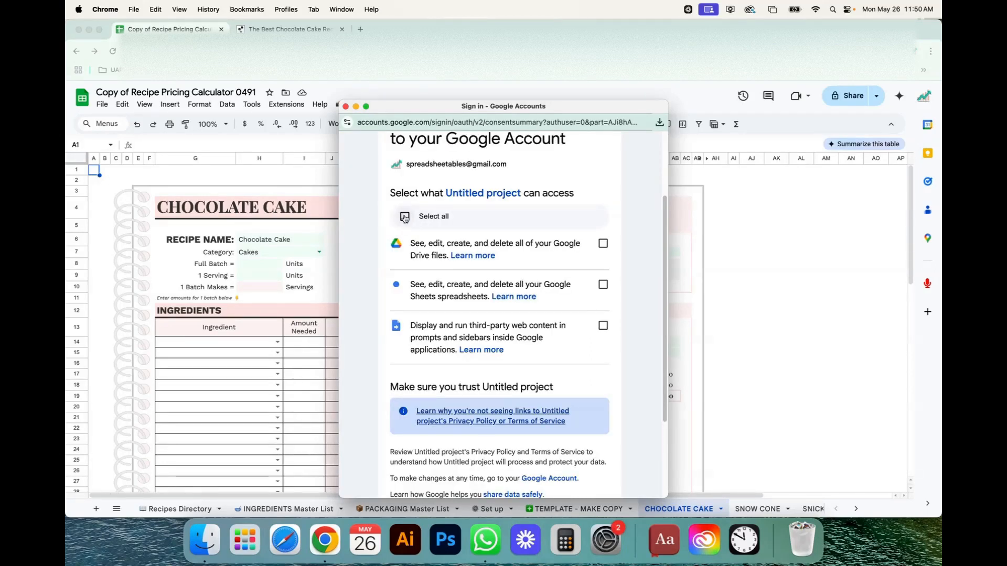
pyautogui.click(405, 217)
pyautogui.scroll(-5, 574, 410)
pyautogui.click(567, 419)
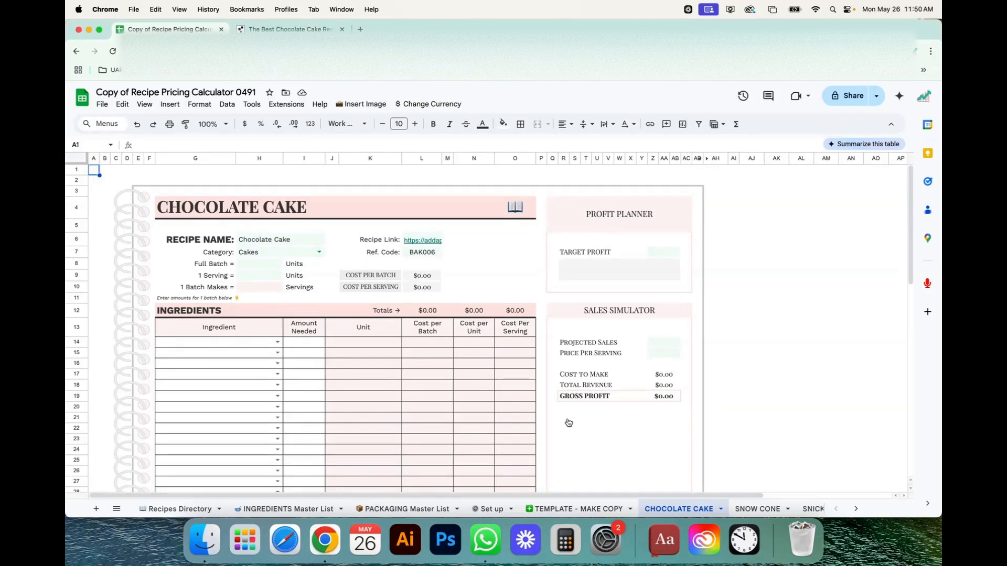
# Start Upload Image again and keep Recipes as the destination Drive folder
pyautogui.click(372, 105)
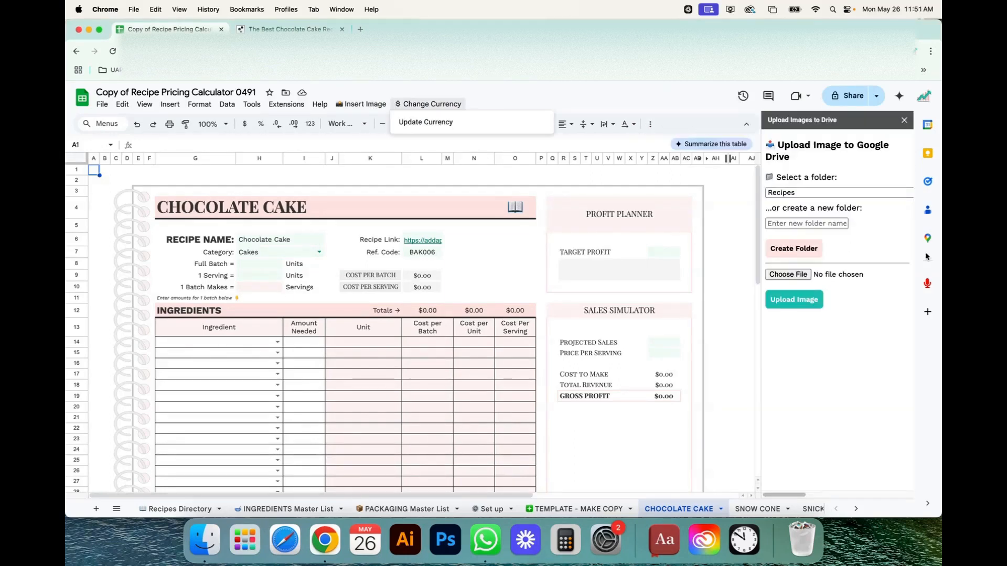
pyautogui.click(824, 131)
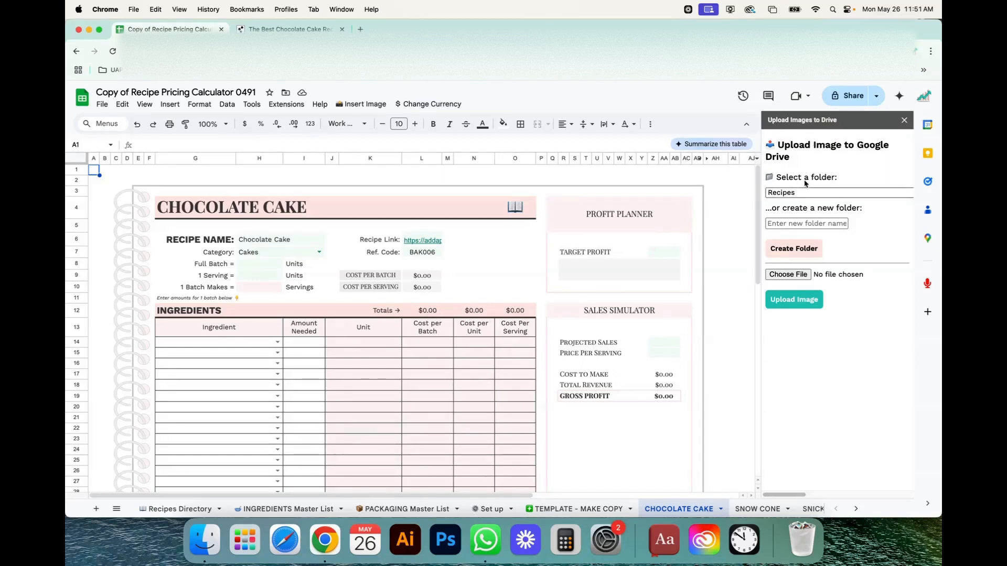
pyautogui.click(806, 195)
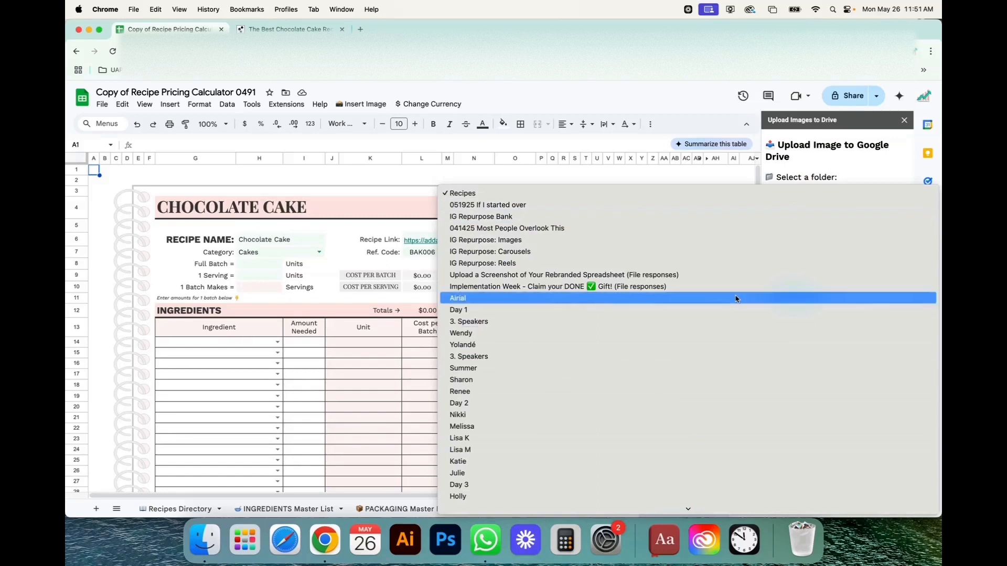
pyautogui.click(780, 193)
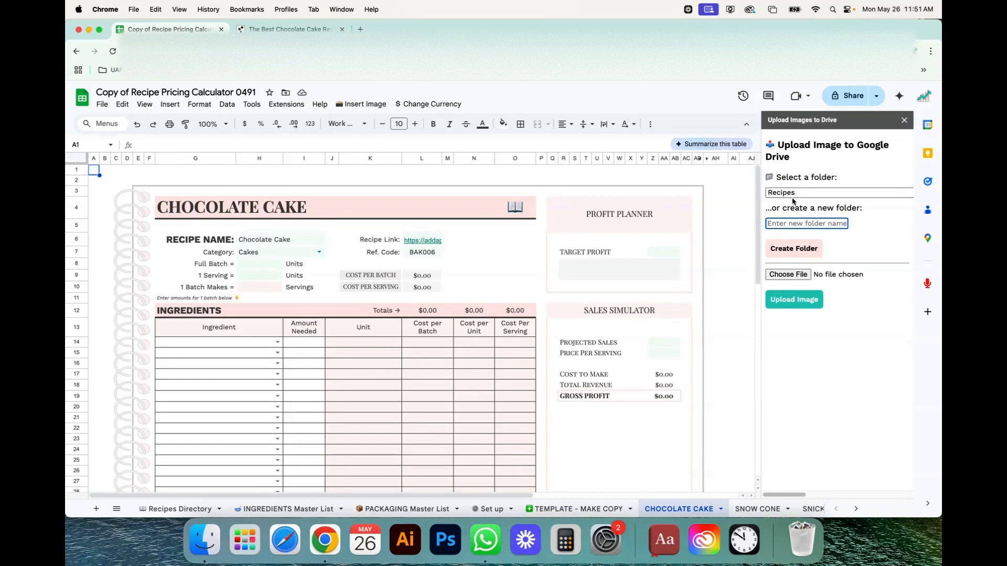
# Choose the cake screenshot taken at 11.48.14 AM and upload it as the CHOCOLATE CAKE sheet's recipe image
pyautogui.click(796, 276)
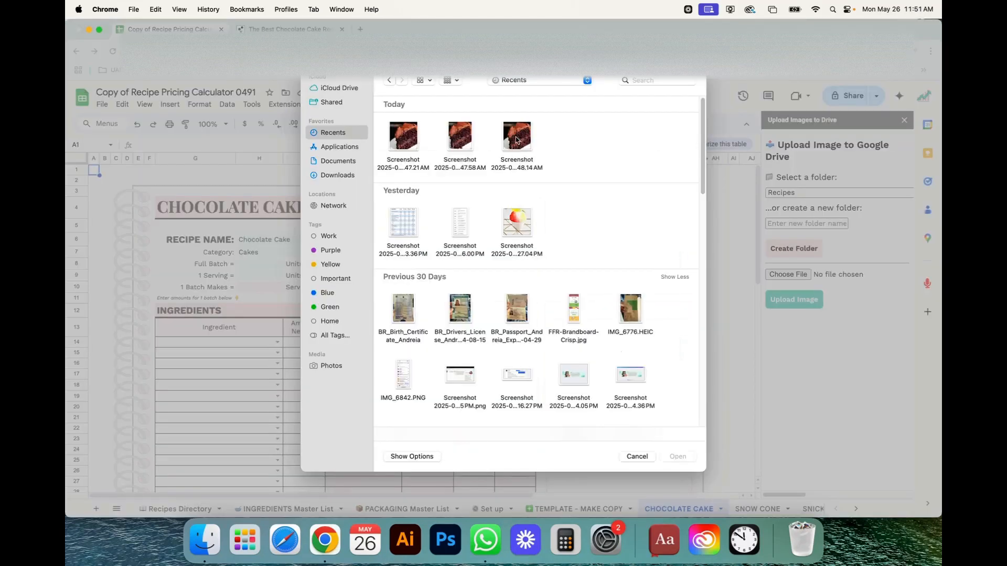
pyautogui.doubleClick(517, 137)
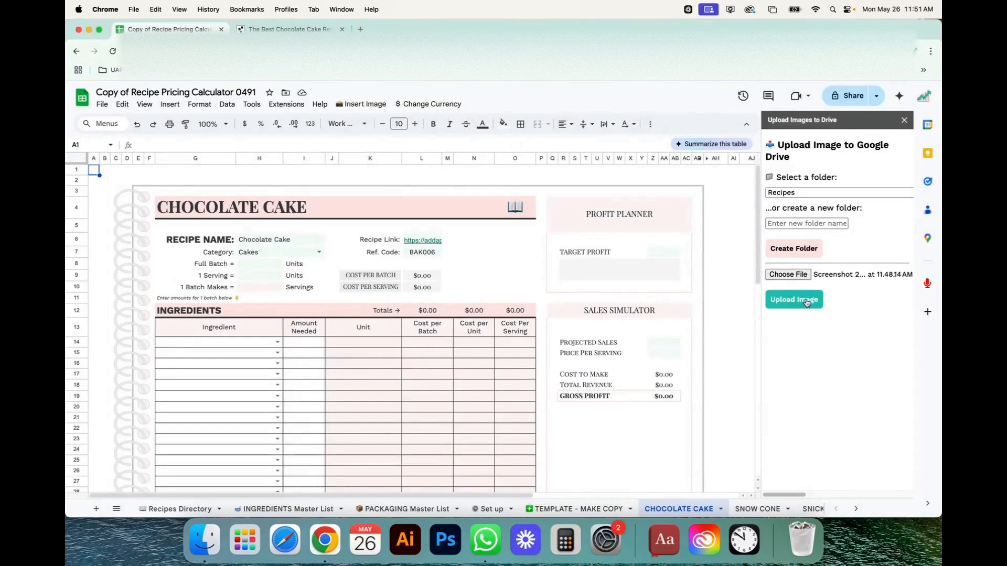
pyautogui.click(799, 303)
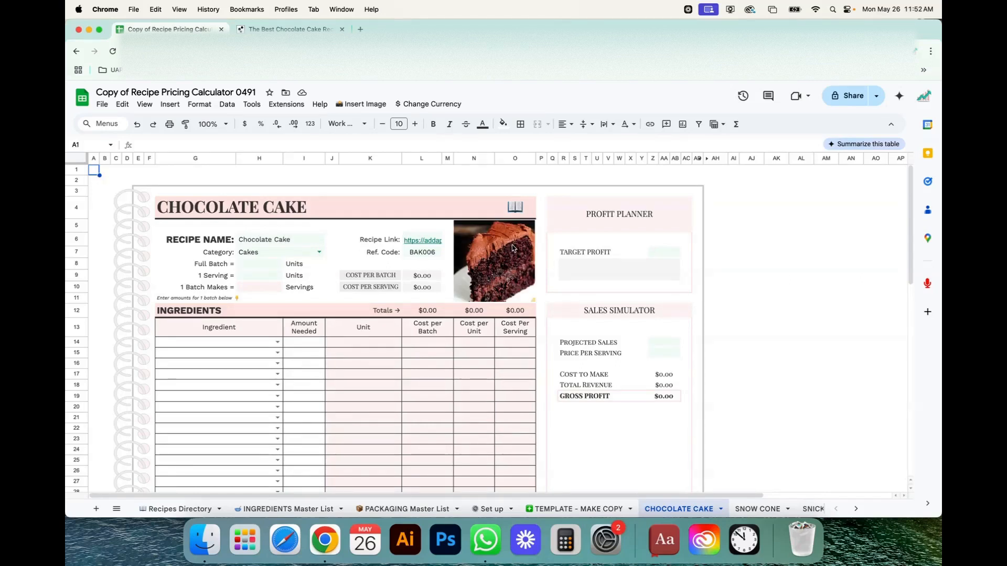
pyautogui.click(765, 313)
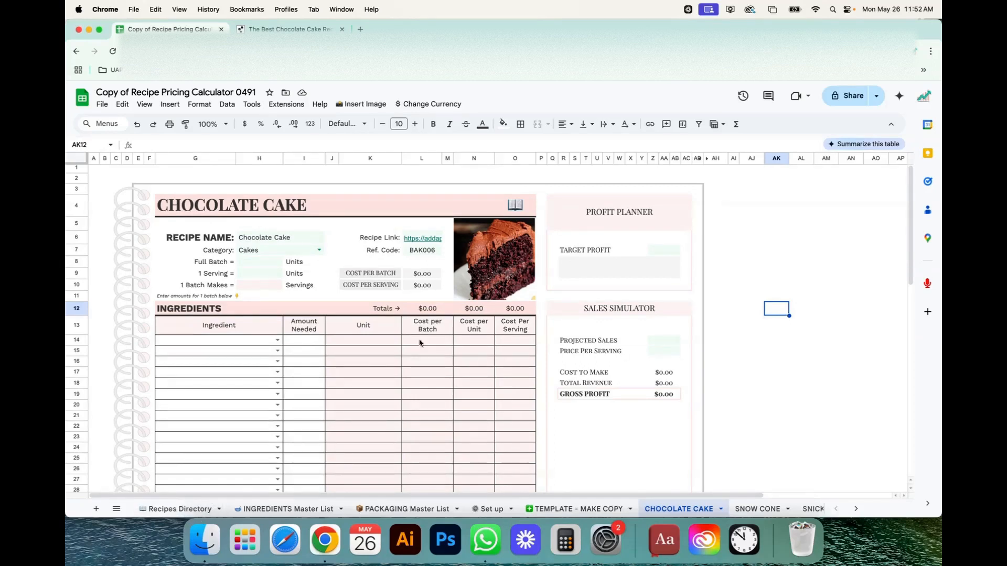
# Examine the cake image cell's formula and the CHOCOLATE CAKE entry in the Recipes Directory, and return to the CHOCOLATE CAKE sheet
pyautogui.click(490, 258)
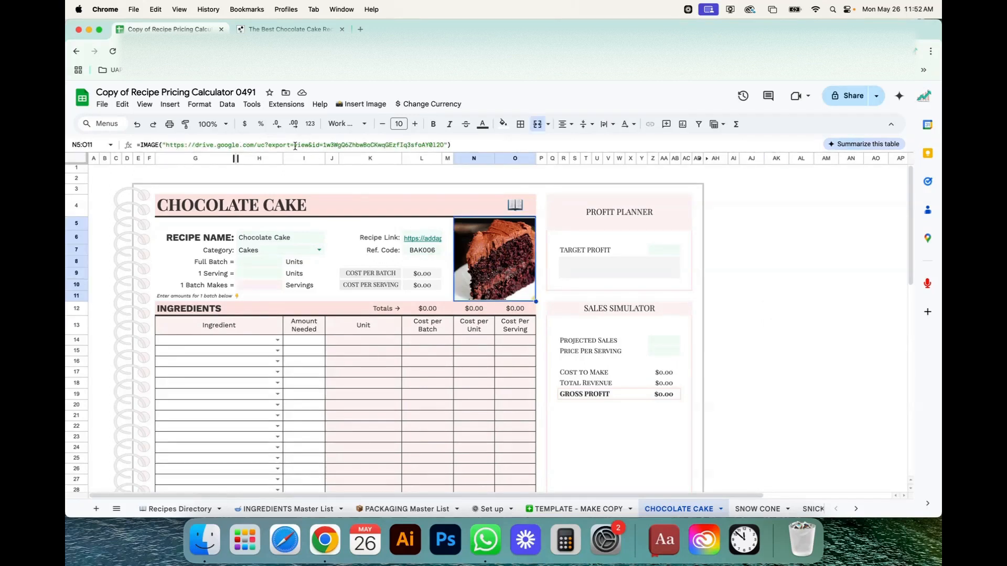
pyautogui.click(177, 509)
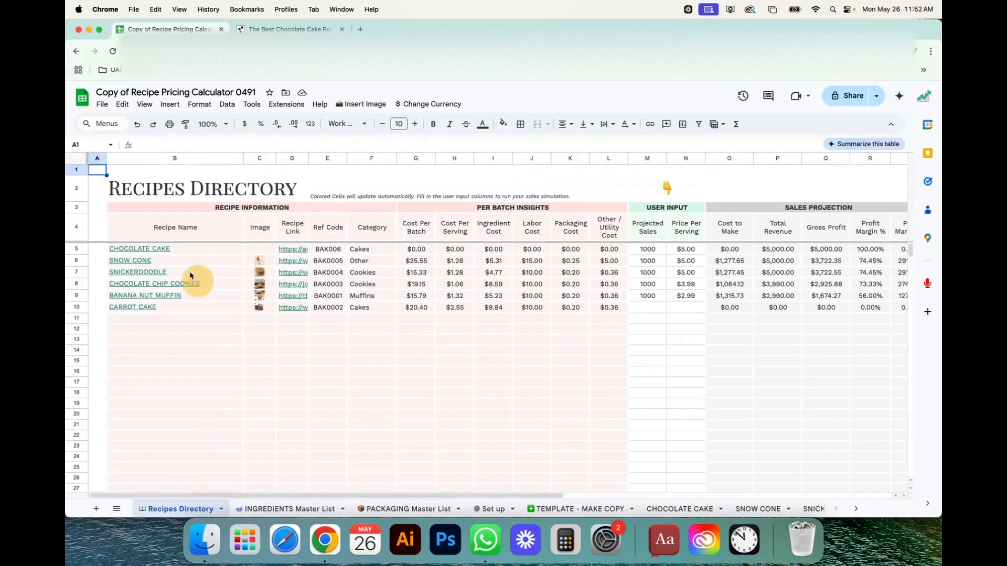
pyautogui.click(680, 509)
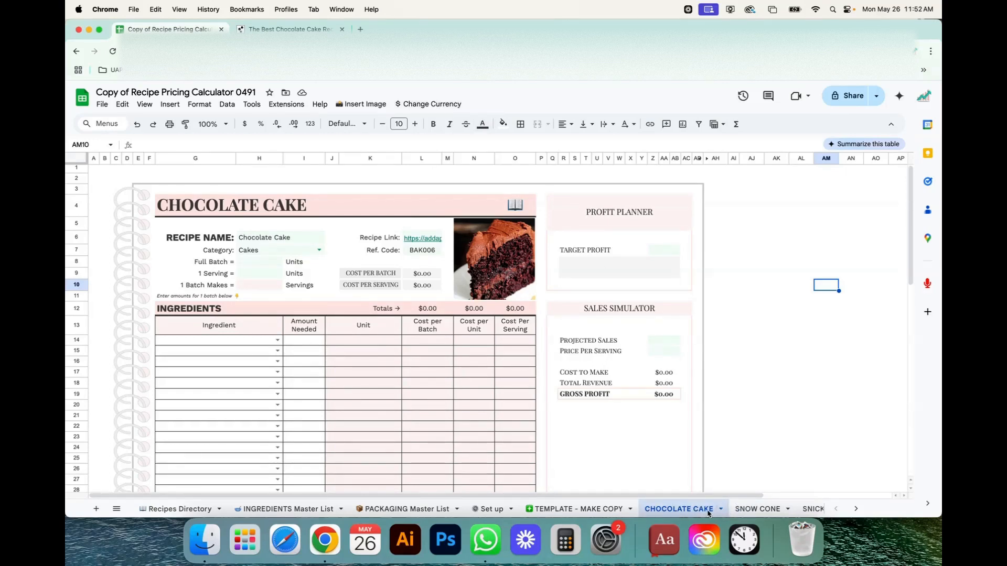
pyautogui.click(740, 415)
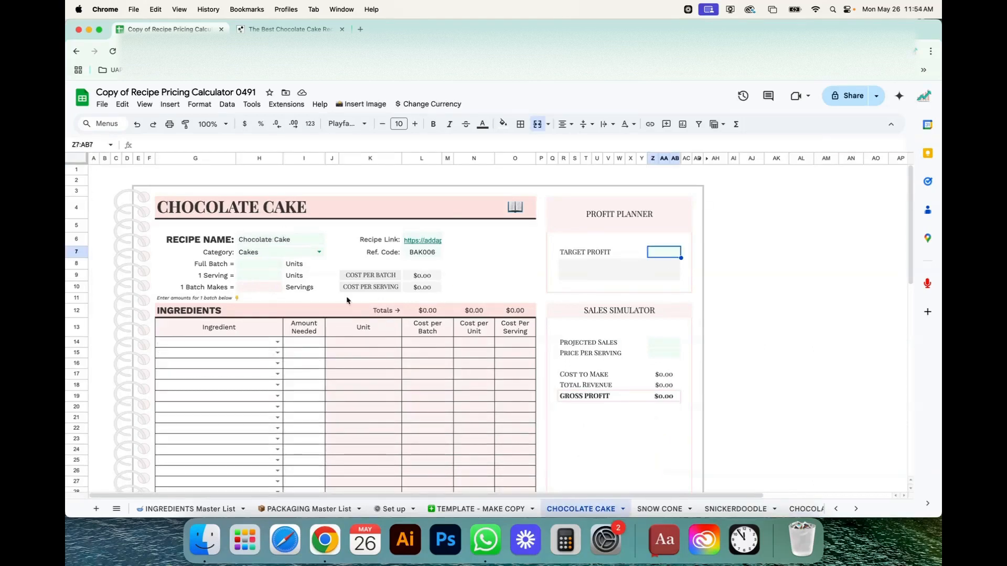
# Review the batch and serving units on the SNICKERDOODLE sheet and the servings figure on the chocolate cake recipe page
pyautogui.click(239, 268)
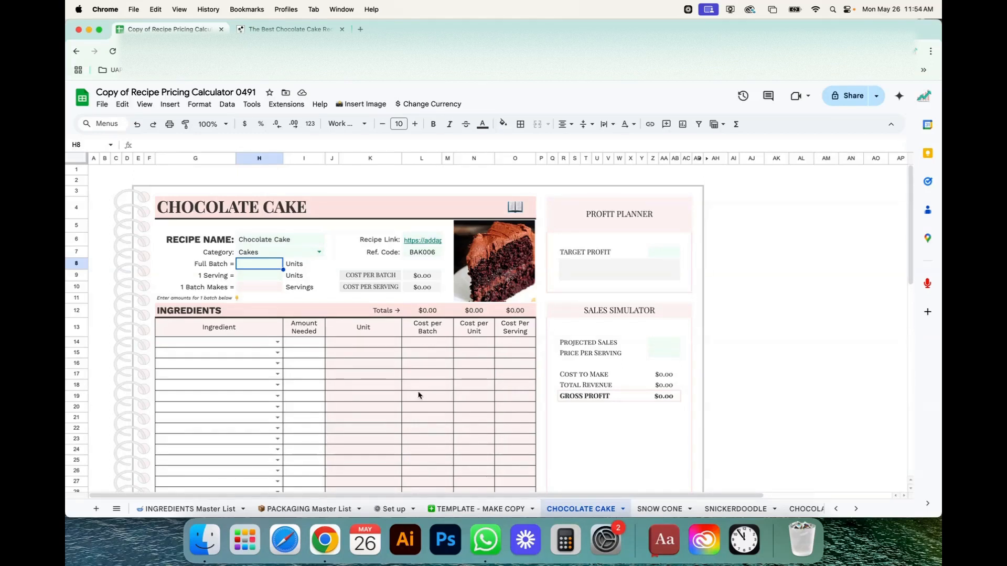
pyautogui.click(735, 509)
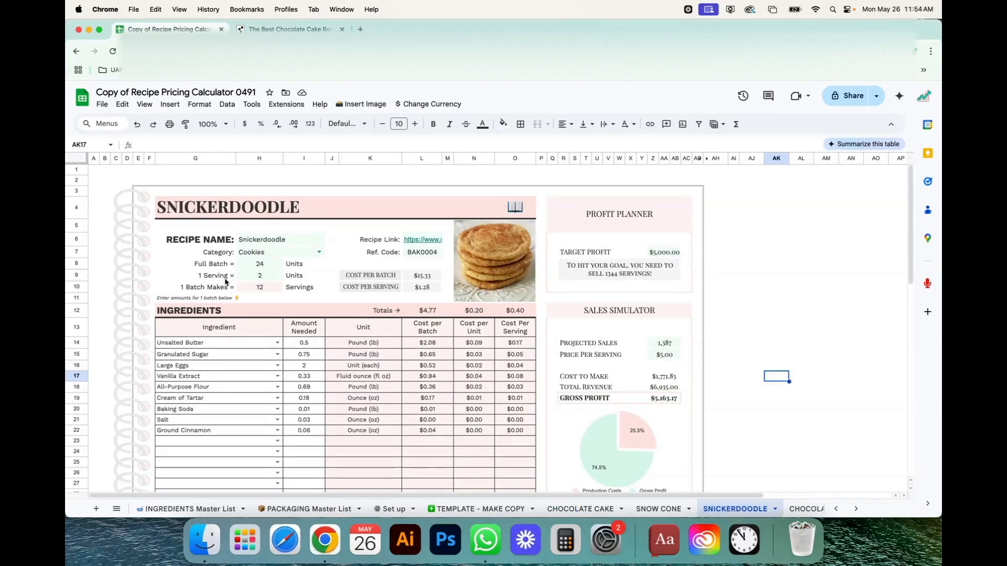
pyautogui.click(272, 278)
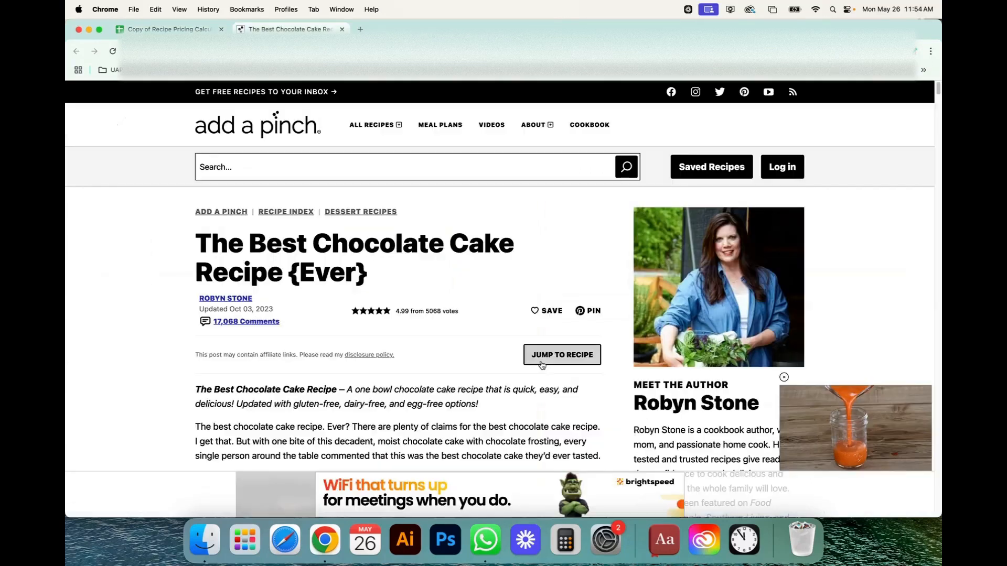
pyautogui.click(542, 364)
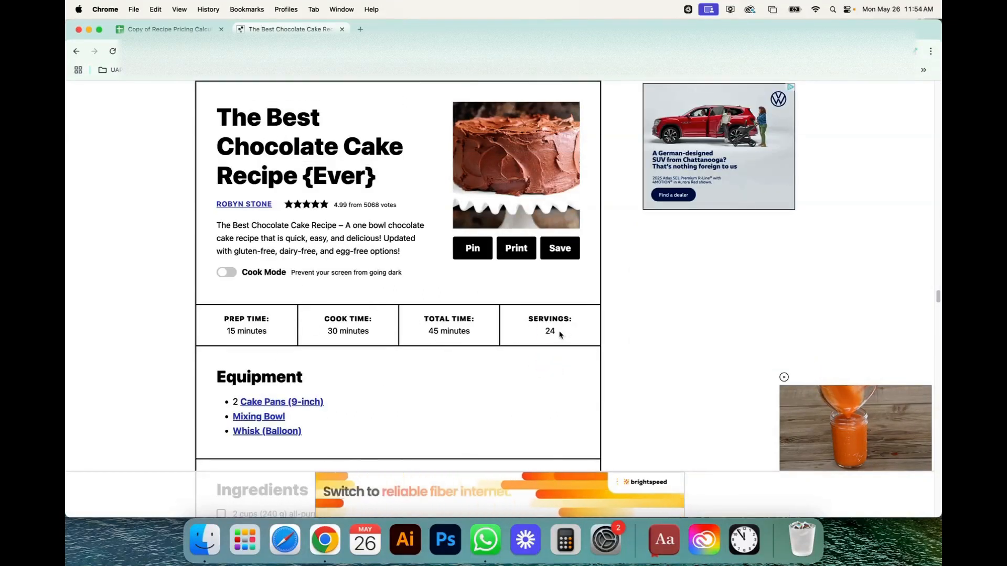
pyautogui.click(541, 332)
pyautogui.doubleClick(541, 332)
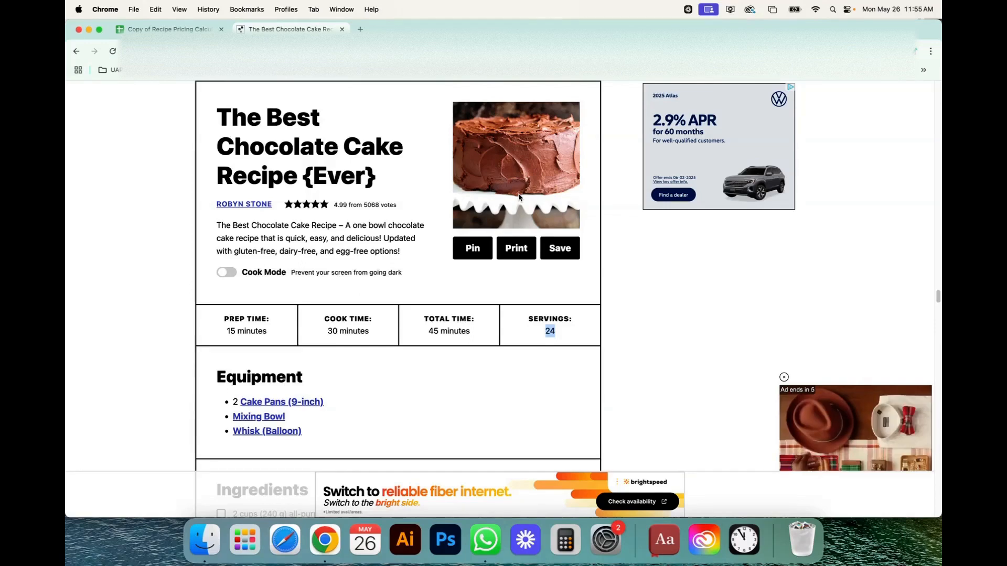
# On the CHOCOLATE CAKE sheet, set the full batch to 12 units and one serving to 1 unit
pyautogui.click(165, 28)
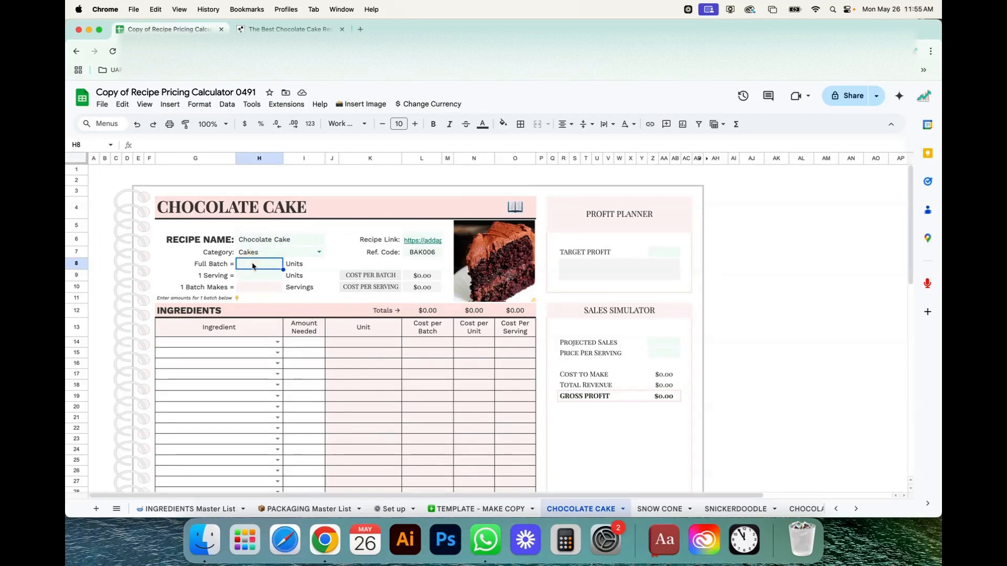
pyautogui.write('12')
pyautogui.press('Return')
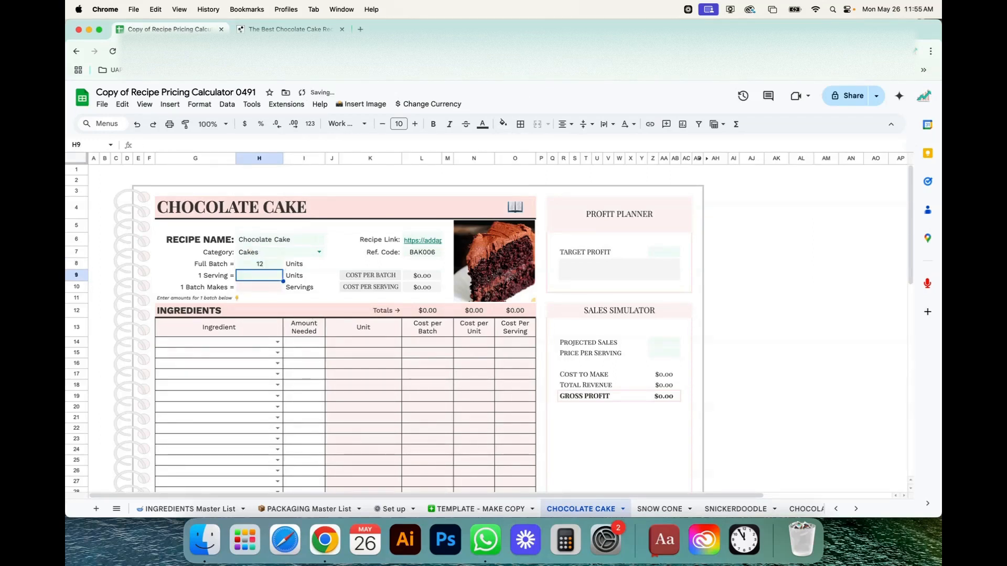
pyautogui.write('1')
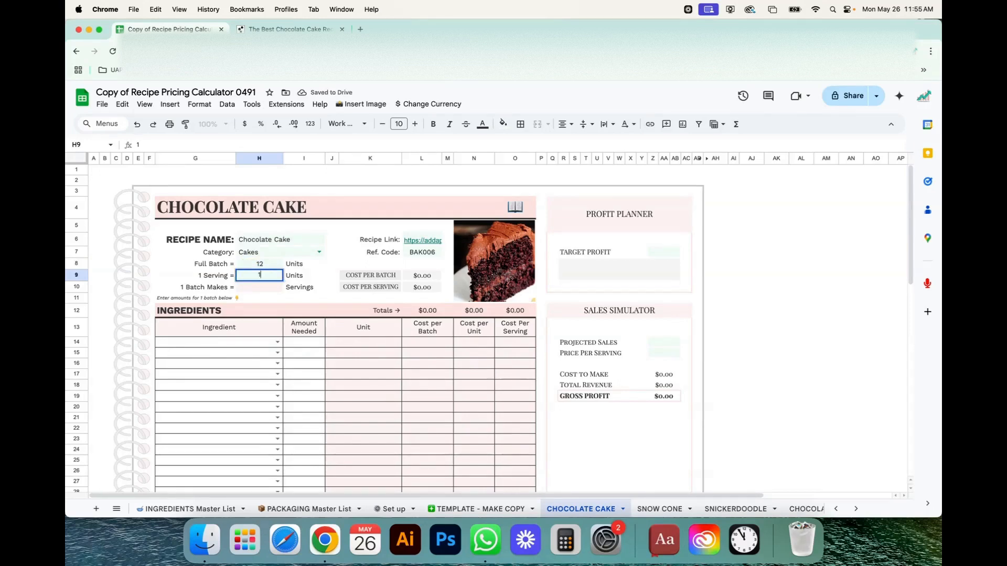
pyautogui.press('Return')
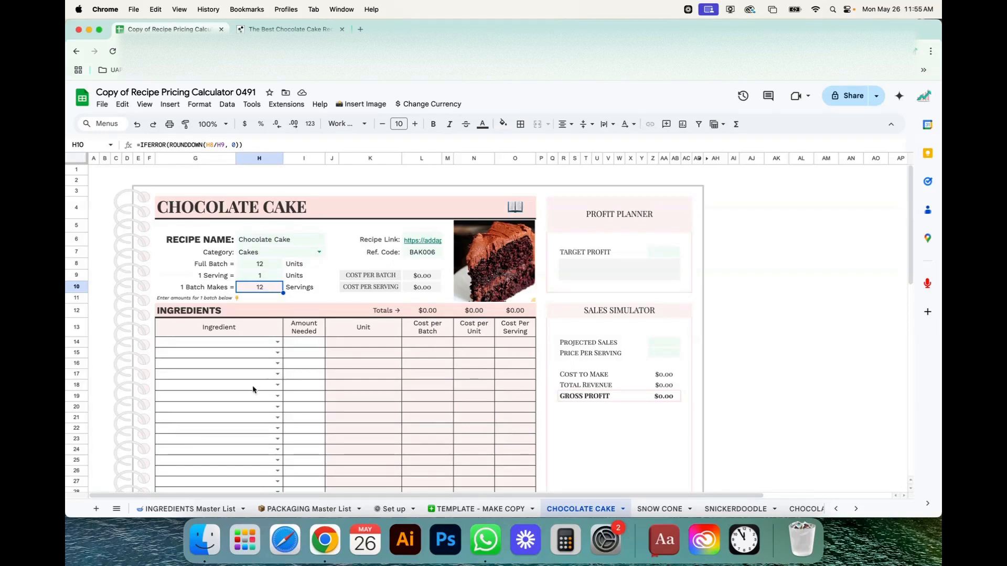
# Look over the cost sections and the note about entering amounts for one batch above the ingredients table
pyautogui.scroll(-5, 252, 388)
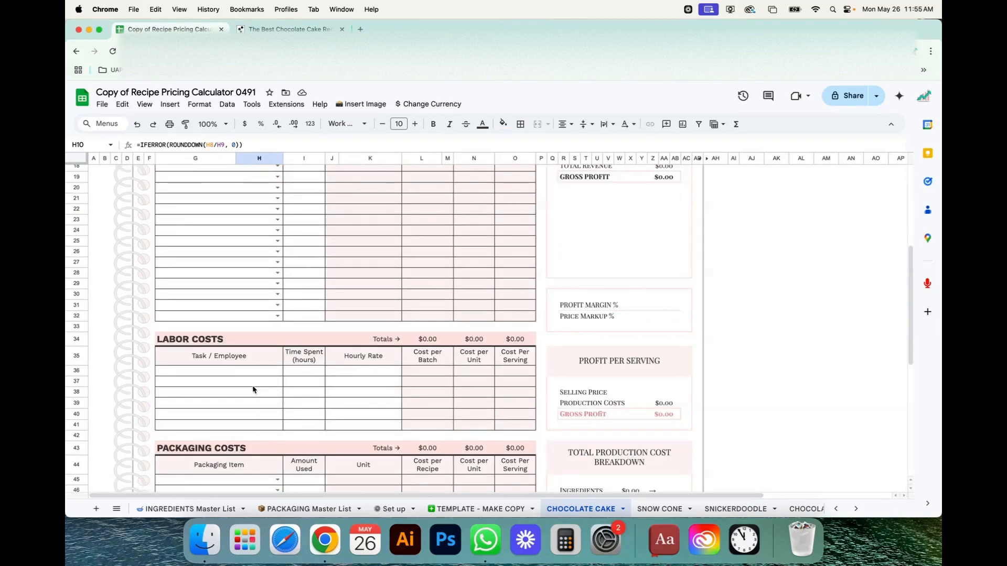
pyautogui.scroll(5, 258, 362)
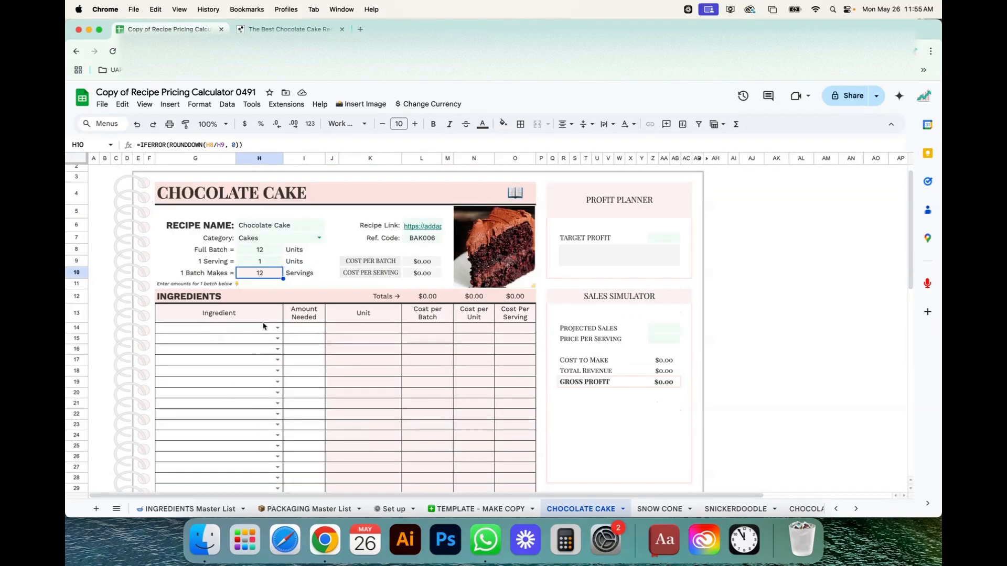
pyautogui.click(199, 286)
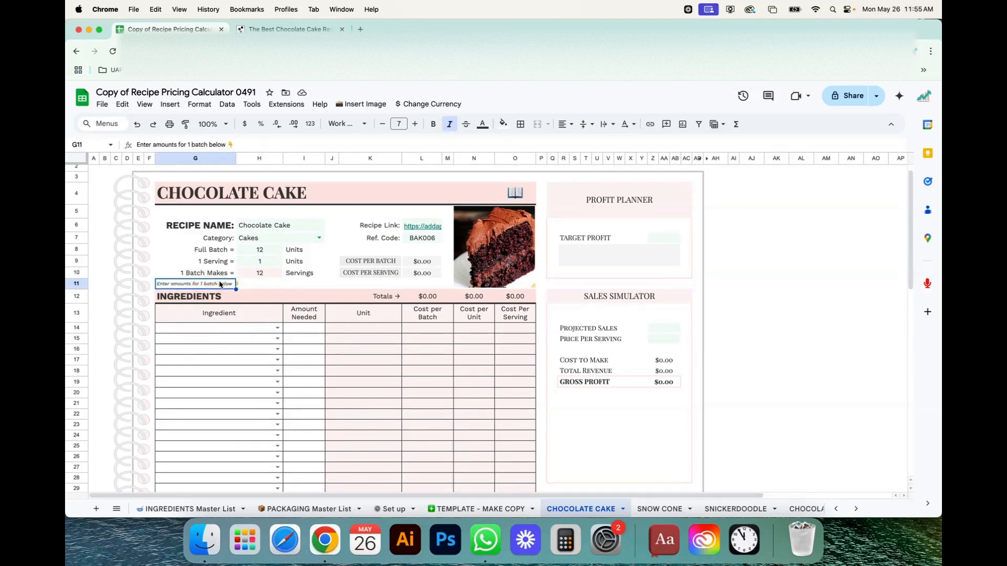
pyautogui.click(235, 360)
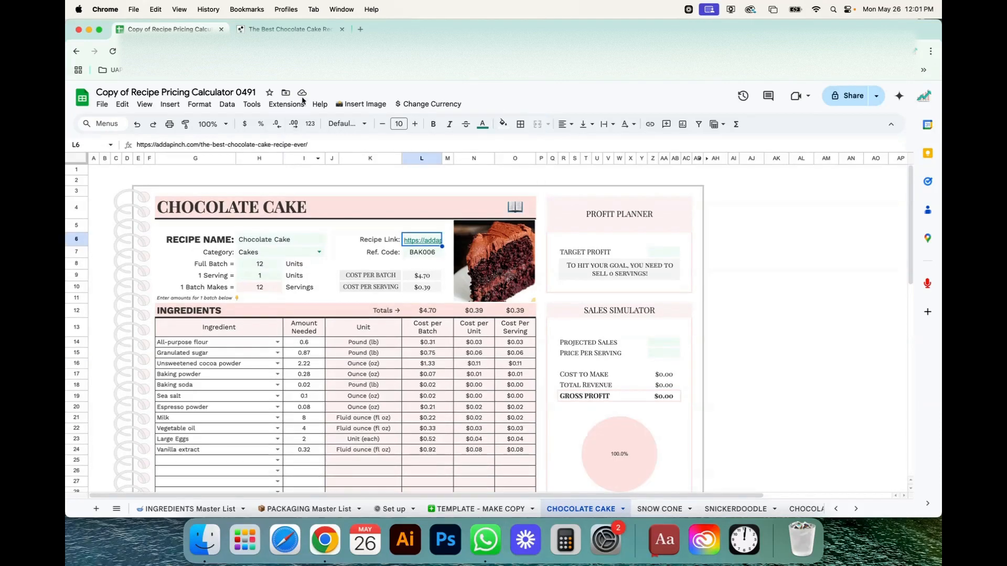
# Compare the recipe page's ingredient quantities with the amounts in the CHOCOLATE CAKE ingredients table, from all-purpose flour to vanilla extract
pyautogui.click(288, 29)
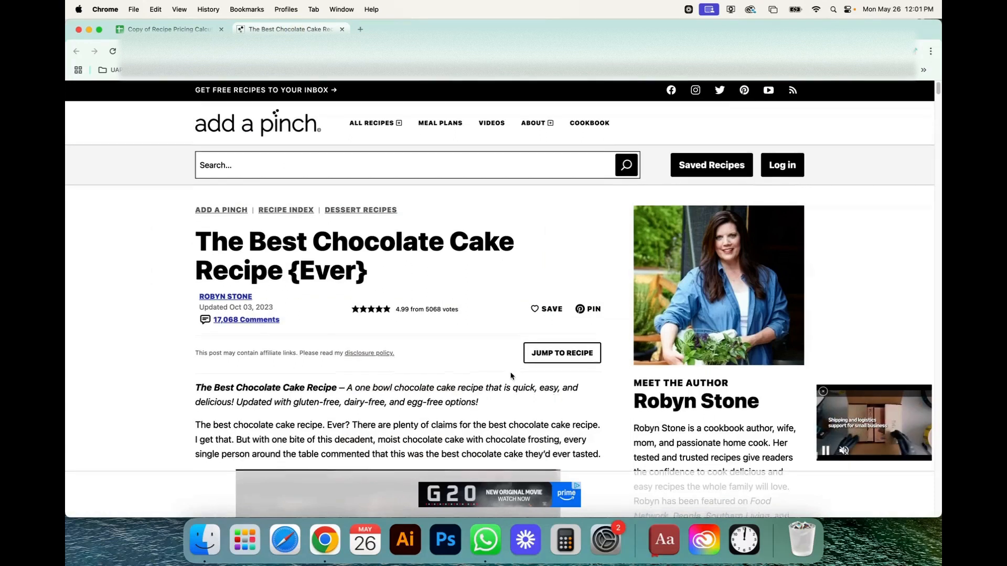
pyautogui.click(535, 355)
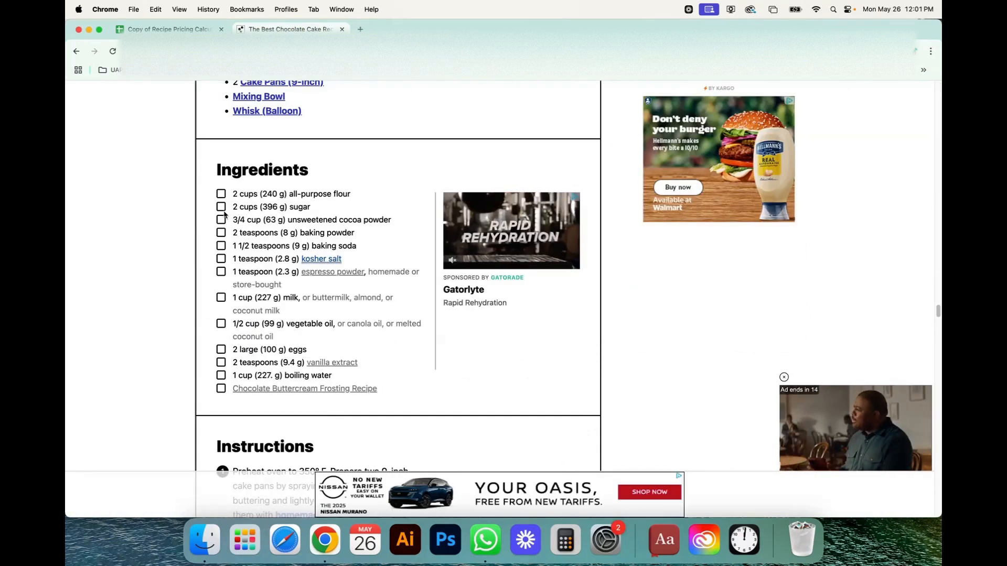
pyautogui.click(166, 30)
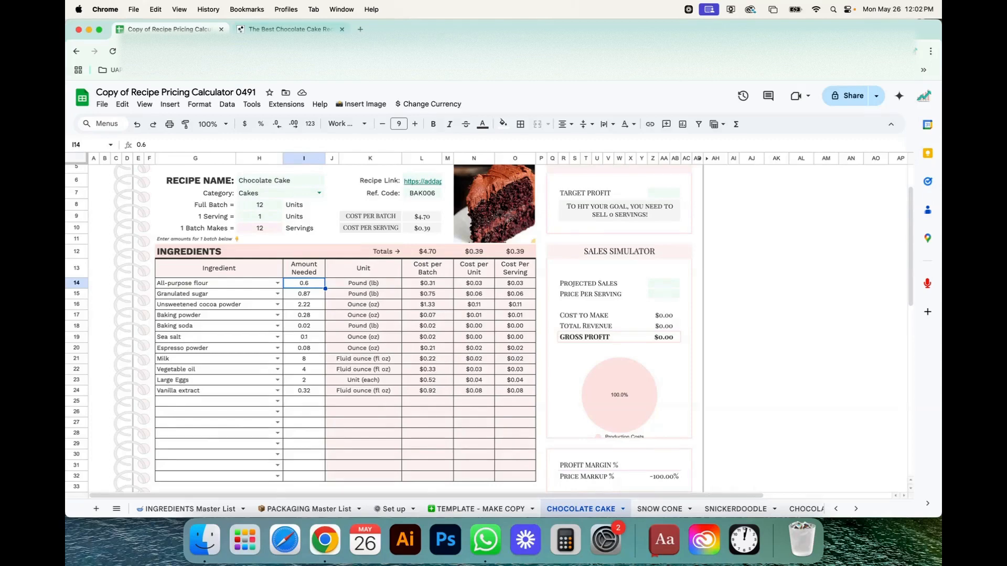
pyautogui.click(288, 29)
pyautogui.click(168, 28)
pyautogui.moveTo(316, 287); pyautogui.dragTo(316, 390)
pyautogui.click(315, 390)
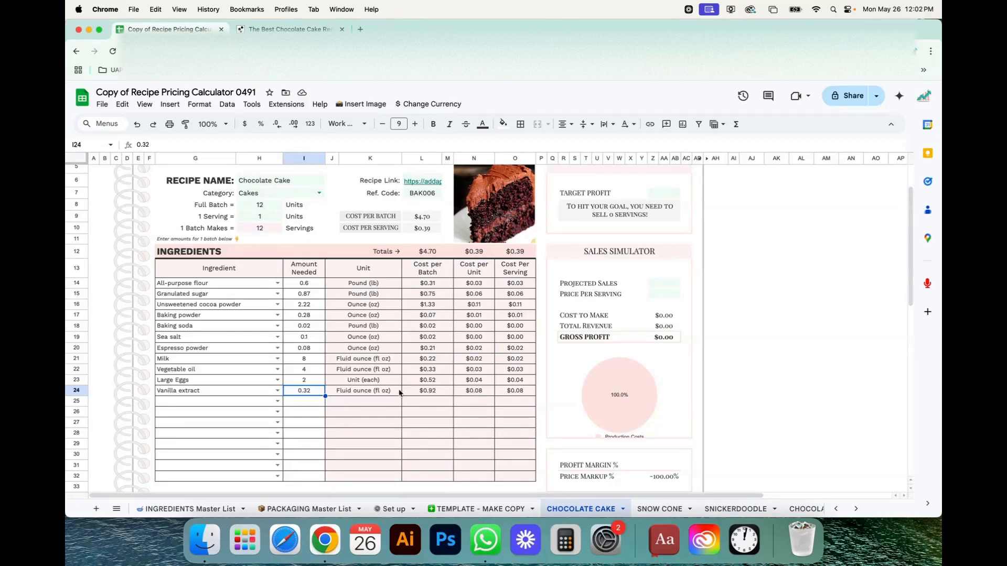
pyautogui.click(288, 28)
pyautogui.scroll(5, 342, 332)
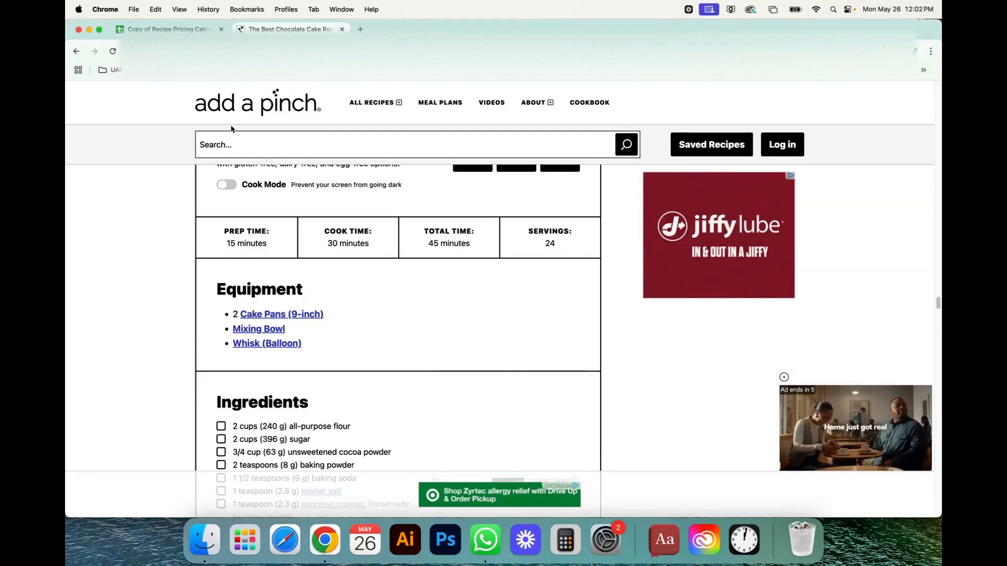
pyautogui.click(168, 29)
# In Labor Costs, set the Baker's time spent to 1 hour and the hourly rate to $15
pyautogui.scroll(-5, 246, 400)
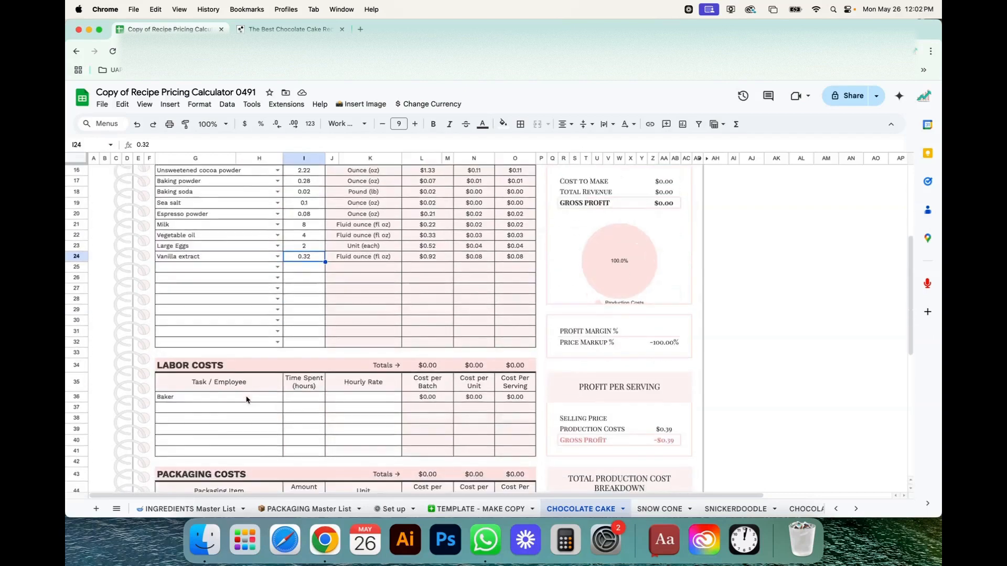
pyautogui.scroll(-2, 246, 400)
pyautogui.click(314, 350)
pyautogui.write('1')
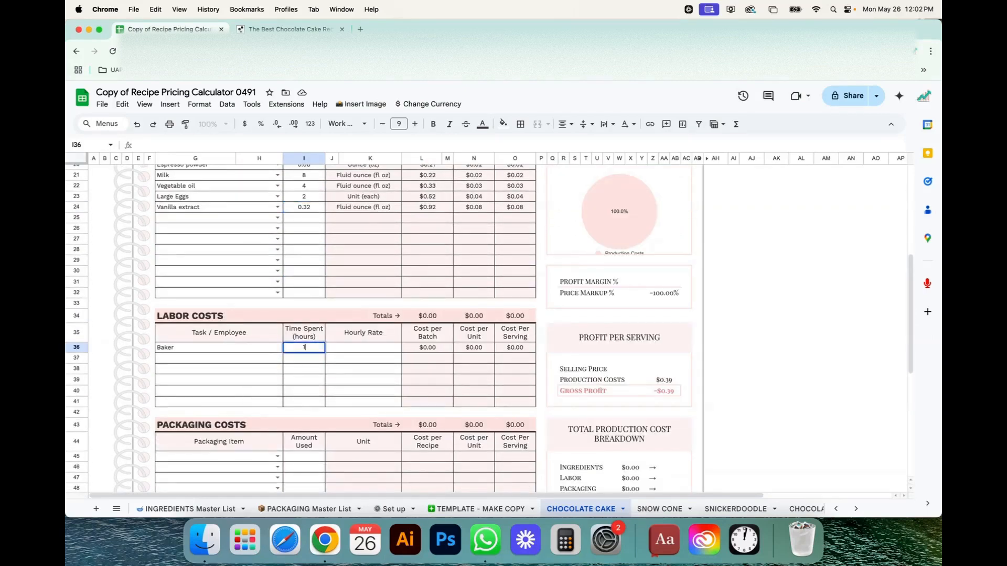
pyautogui.press('Tab')
pyautogui.write('15')
pyautogui.press('Return')
pyautogui.scroll(-2, 750, 315)
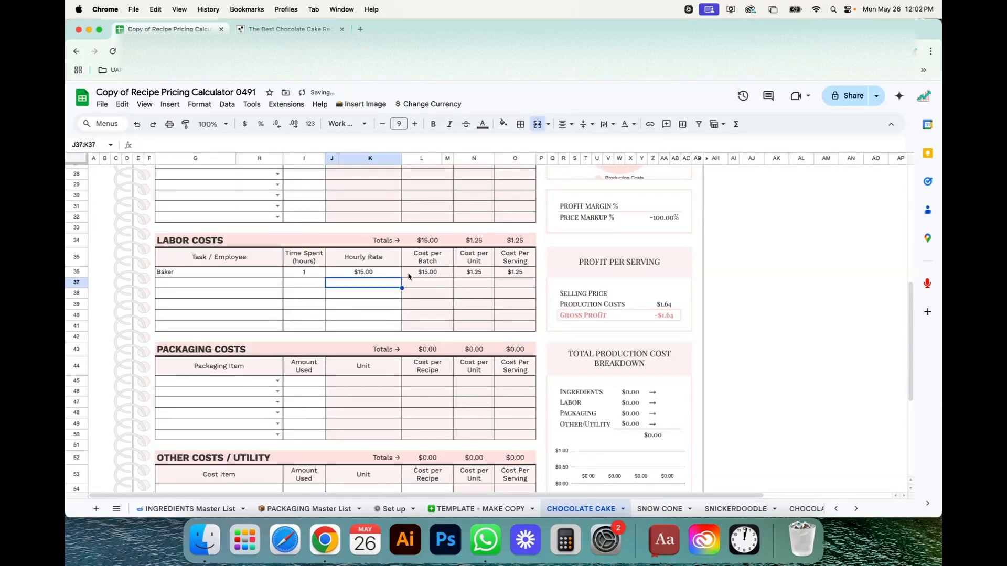
pyautogui.click(734, 267)
# Copy the five packaging items with their amounts from the SNICKERDOODLE sheet into the Packaging Costs table of CHOCOLATE CAKE
pyautogui.scroll(-2, 235, 351)
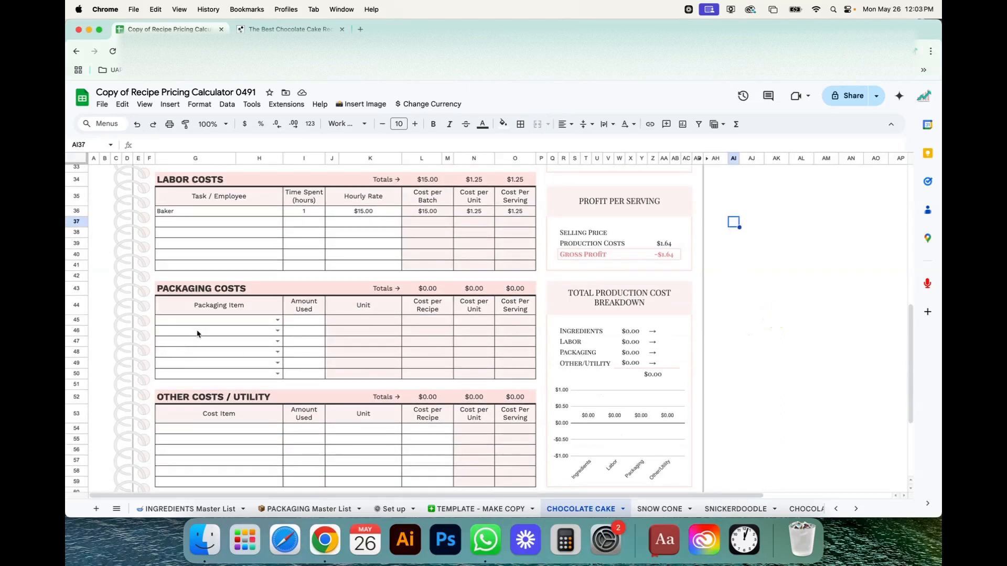
pyautogui.click(744, 509)
pyautogui.scroll(-1, 302, 414)
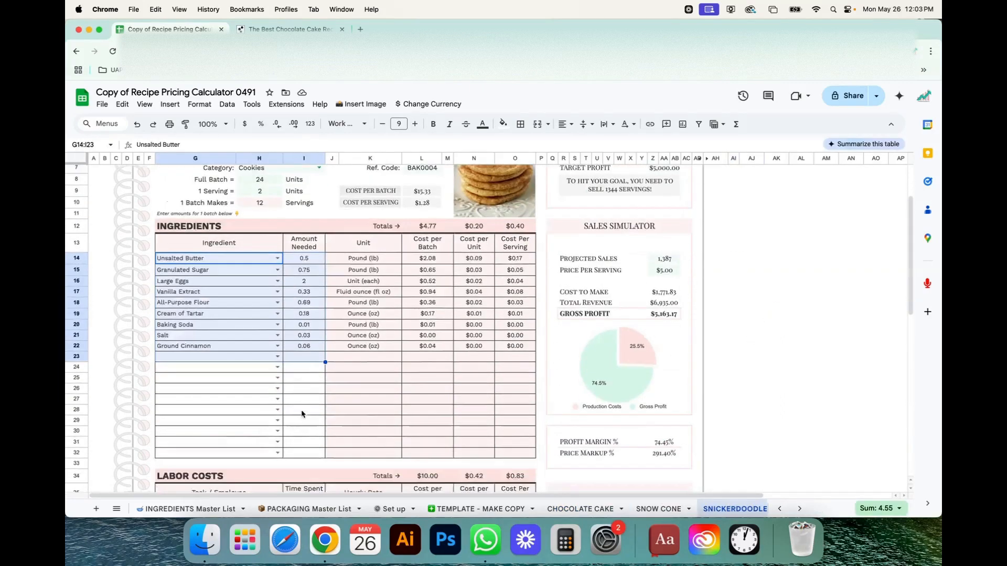
pyautogui.scroll(-5, 301, 414)
pyautogui.moveTo(251, 240); pyautogui.dragTo(285, 282)
pyautogui.press('super+c')
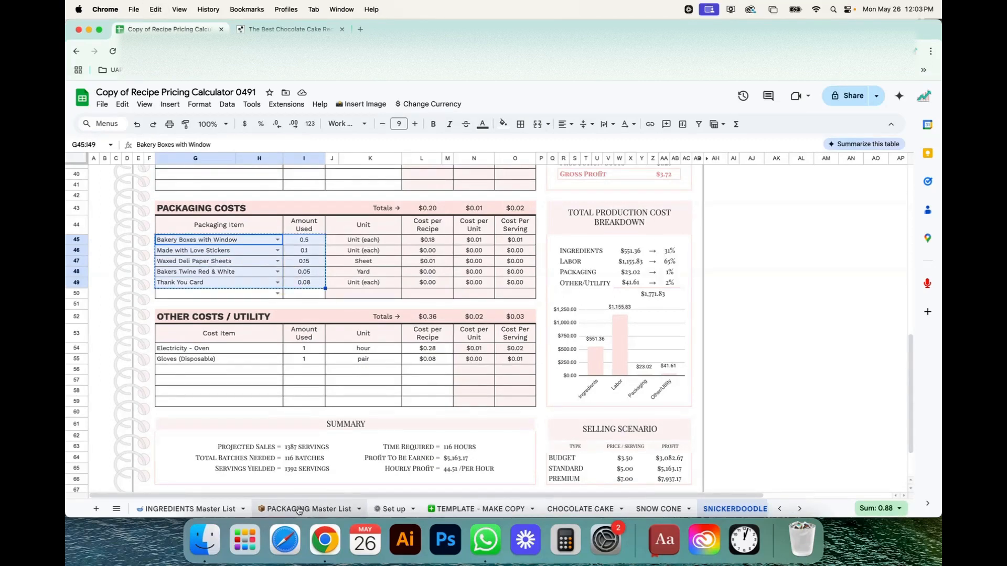
pyautogui.click(581, 509)
pyautogui.click(261, 319)
pyautogui.press('super+v')
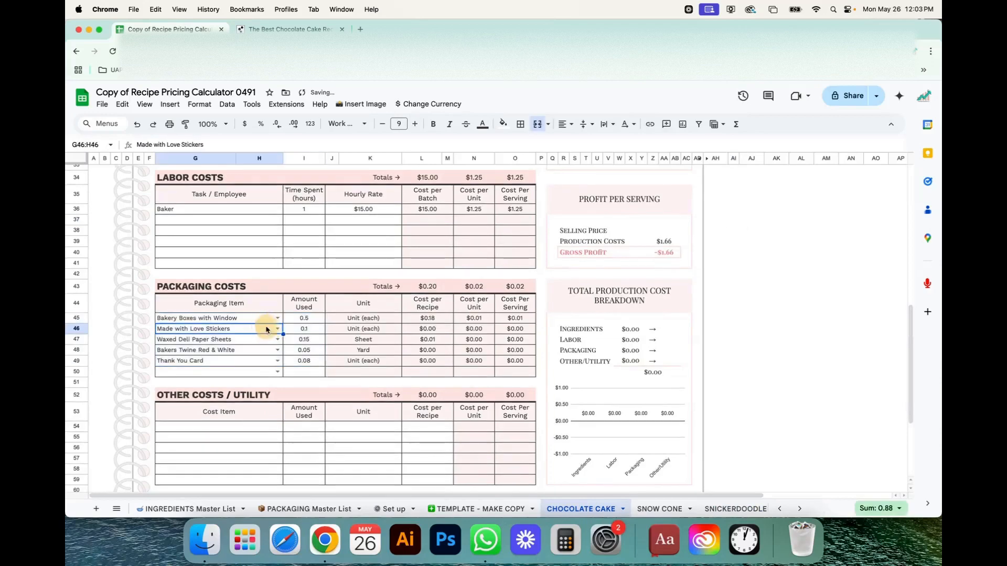
pyautogui.click(261, 328)
# Copy the Electricity - Oven and Gloves (Disposable) rows with amount, unit and cost from SNICKERDOODLE into CHOCOLATE CAKE's Other Costs / Utility table
pyautogui.scroll(-3, 329, 387)
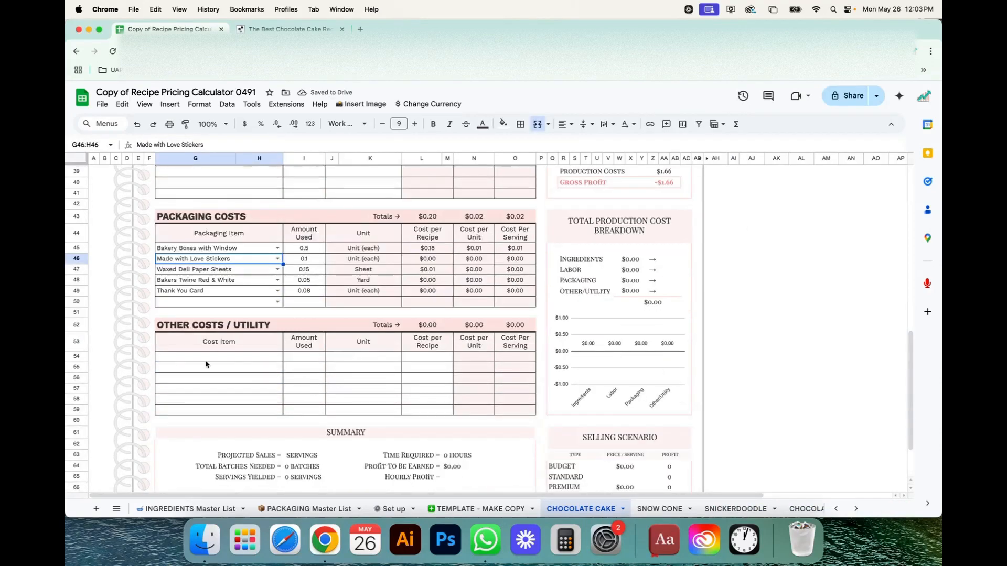
pyautogui.click(207, 357)
pyautogui.click(721, 513)
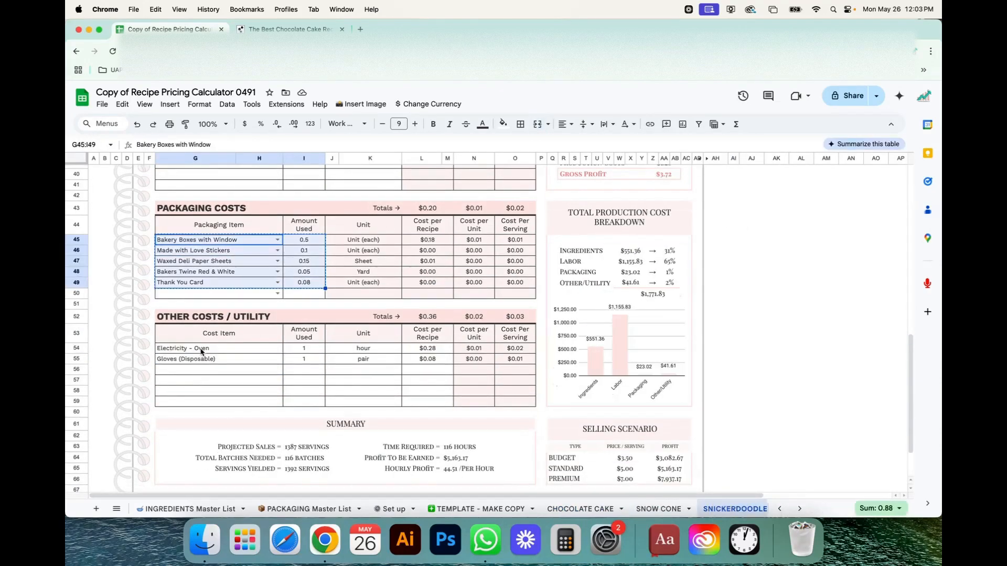
pyautogui.click(208, 349)
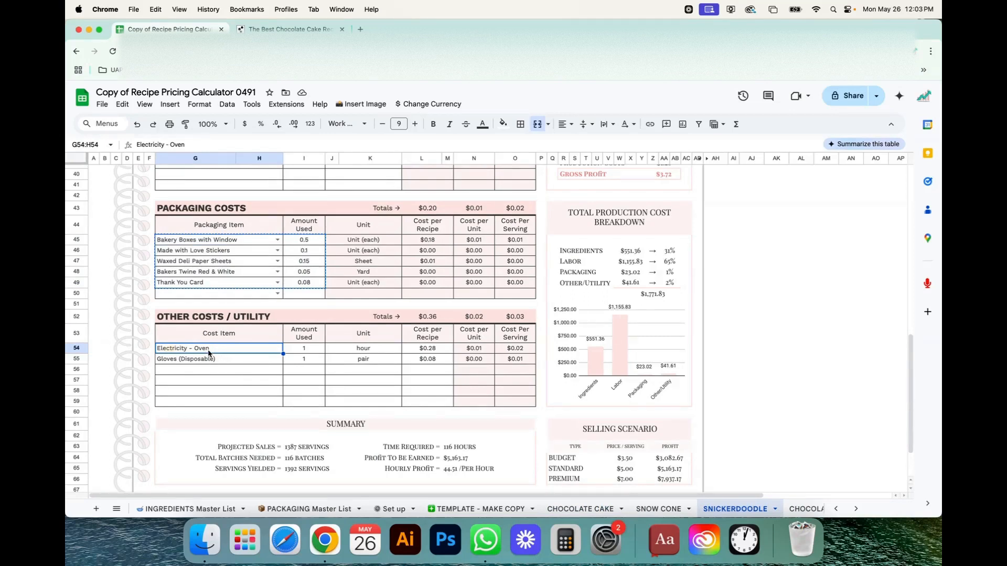
pyautogui.moveTo(208, 353); pyautogui.dragTo(425, 362)
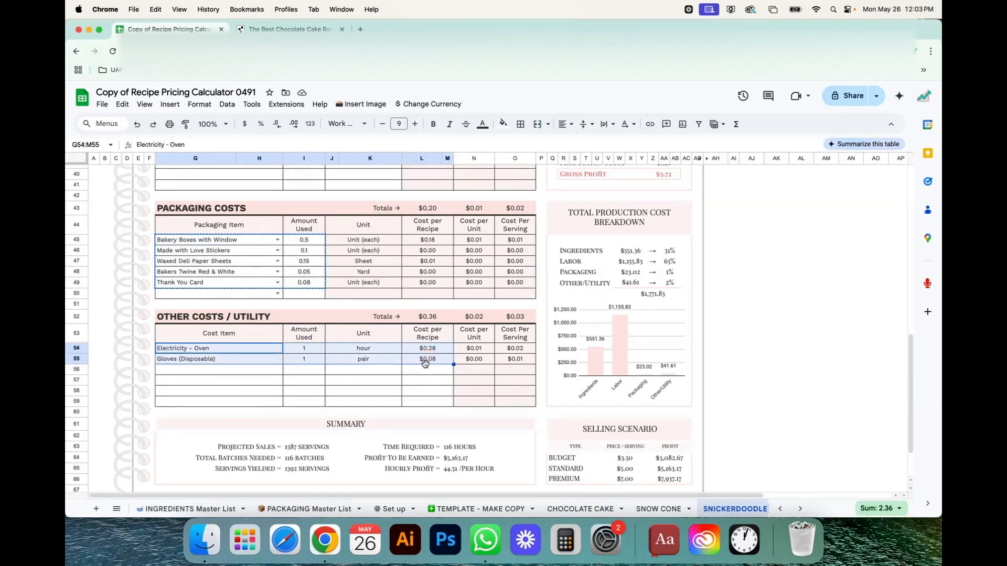
pyautogui.press('super+c')
pyautogui.click(427, 350)
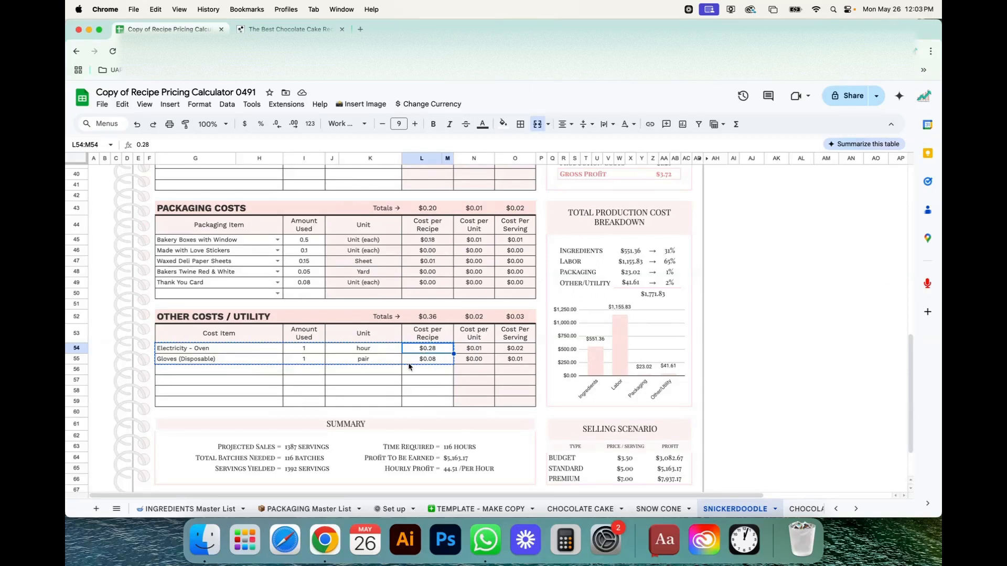
pyautogui.click(363, 352)
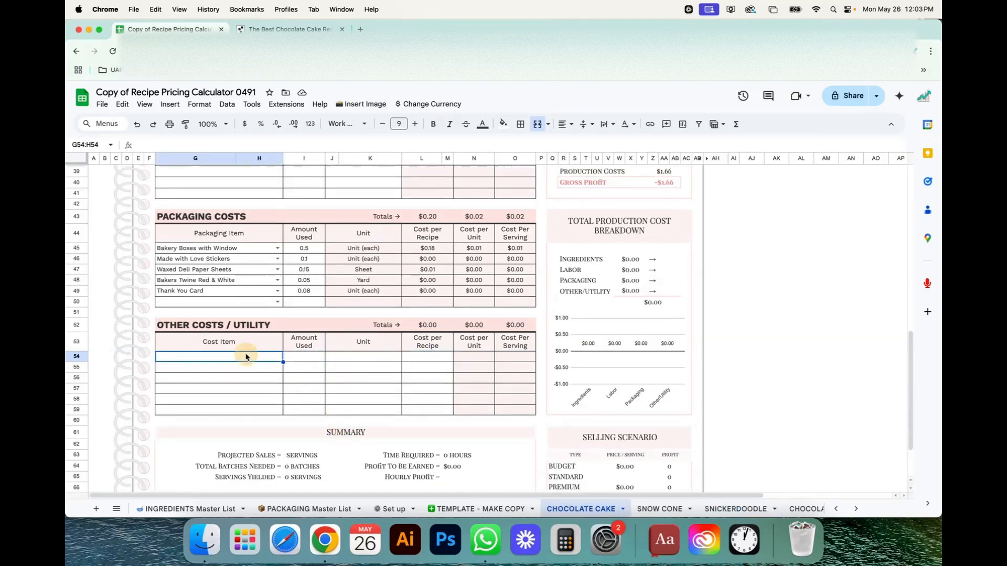
pyautogui.press('super+v')
pyautogui.click(384, 382)
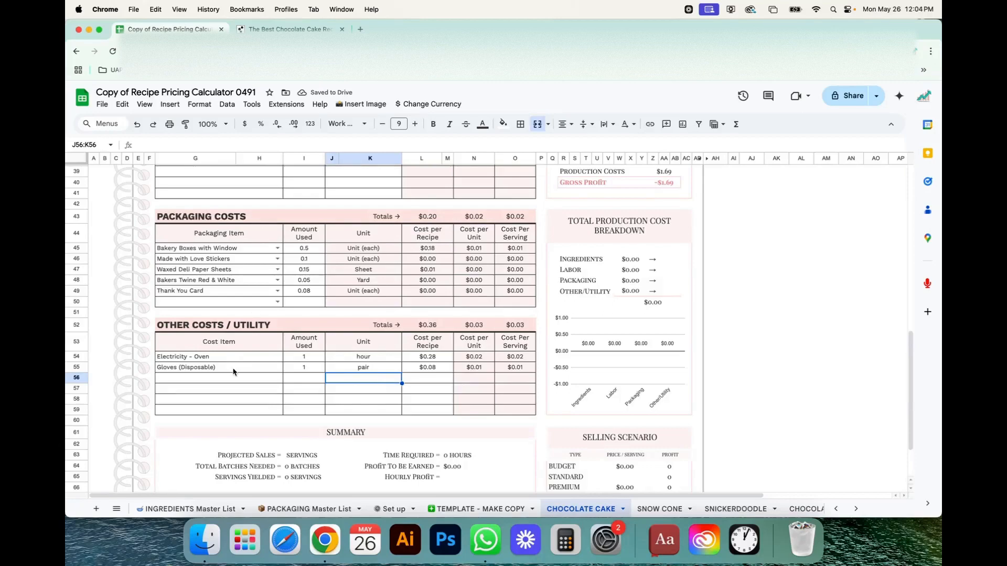
# Examine the projected sales and price per serving fields in the CHOCOLATE CAKE Sales Simulator
pyautogui.scroll(-2, 495, 360)
pyautogui.scroll(15, 495, 360)
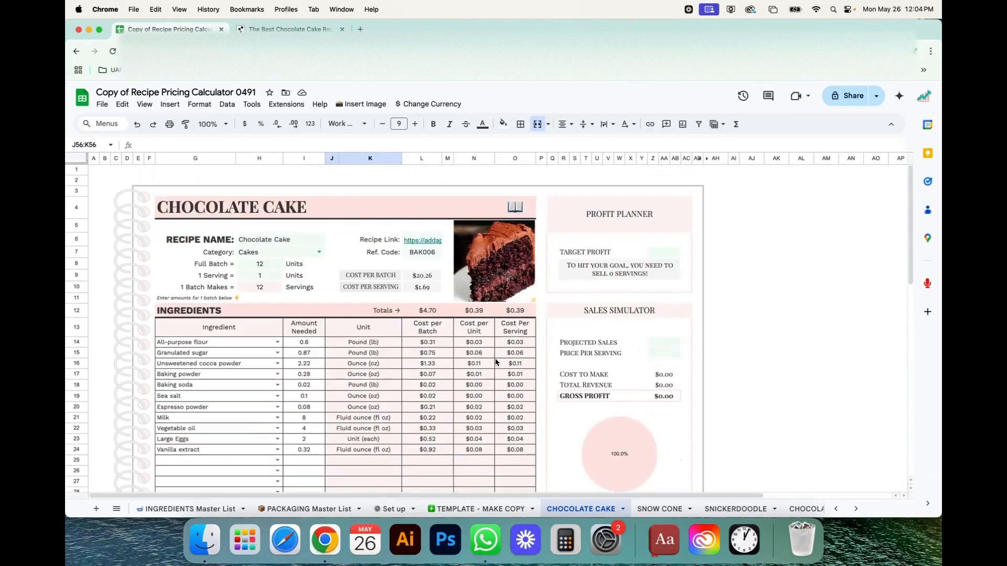
pyautogui.click(666, 353)
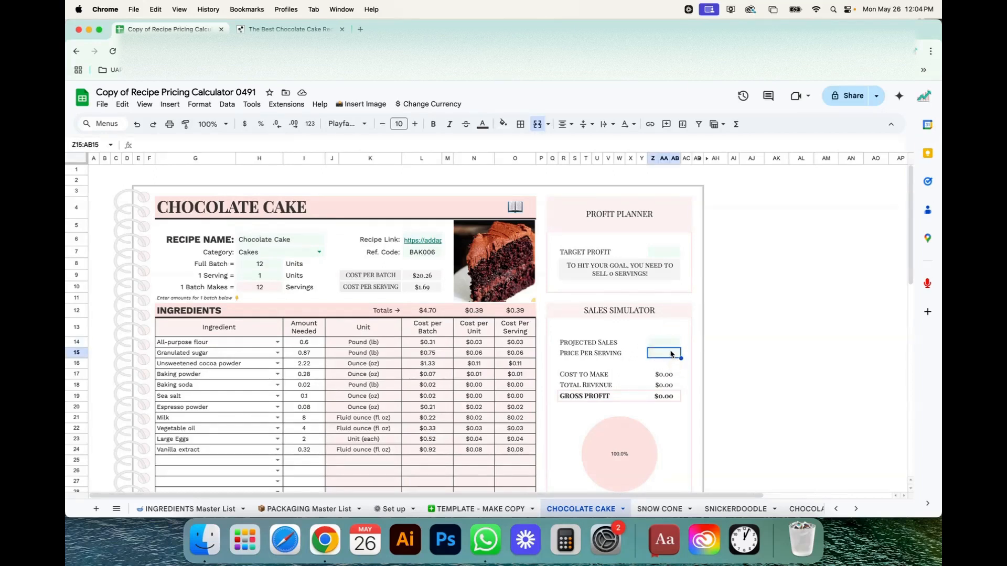
pyautogui.click(601, 344)
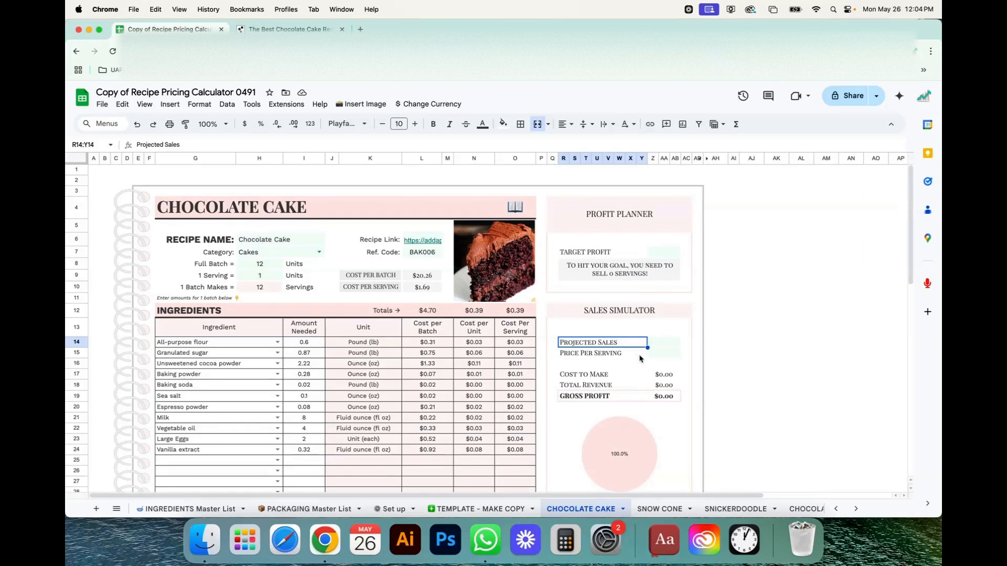
# Set the price per serving to $3.99 in the CHOCOLATE CAKE Sales Simulator
pyautogui.click(676, 359)
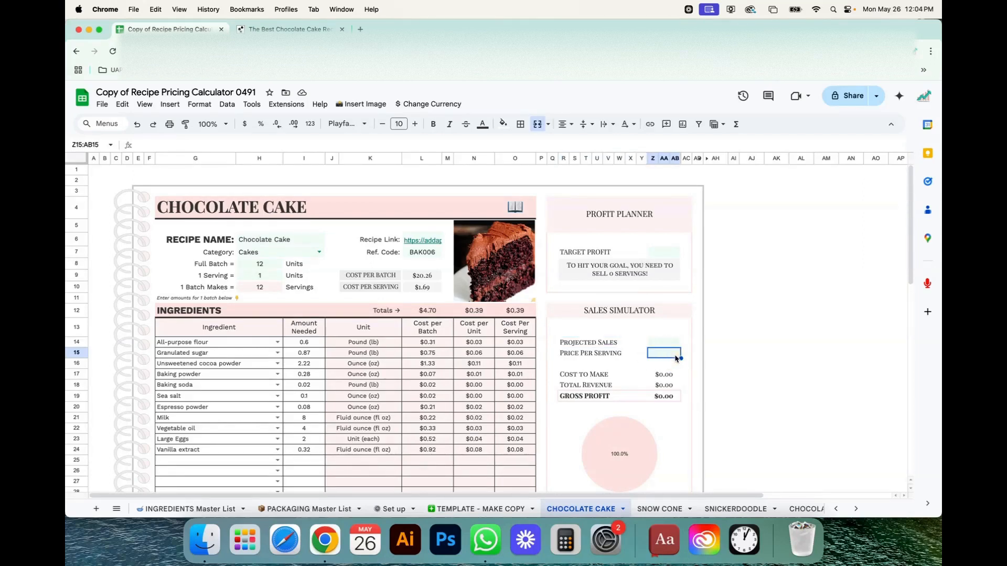
pyautogui.click(655, 343)
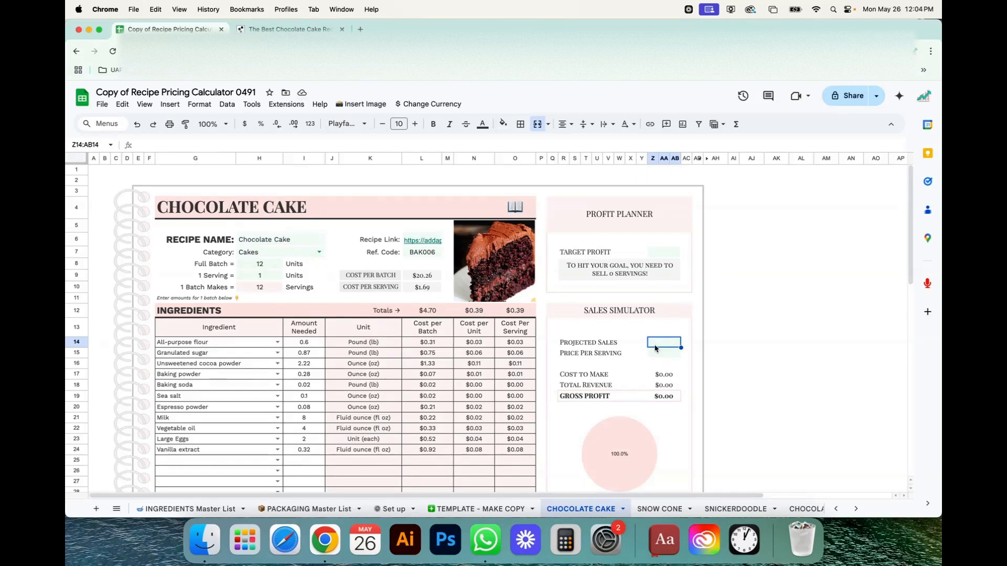
pyautogui.click(667, 355)
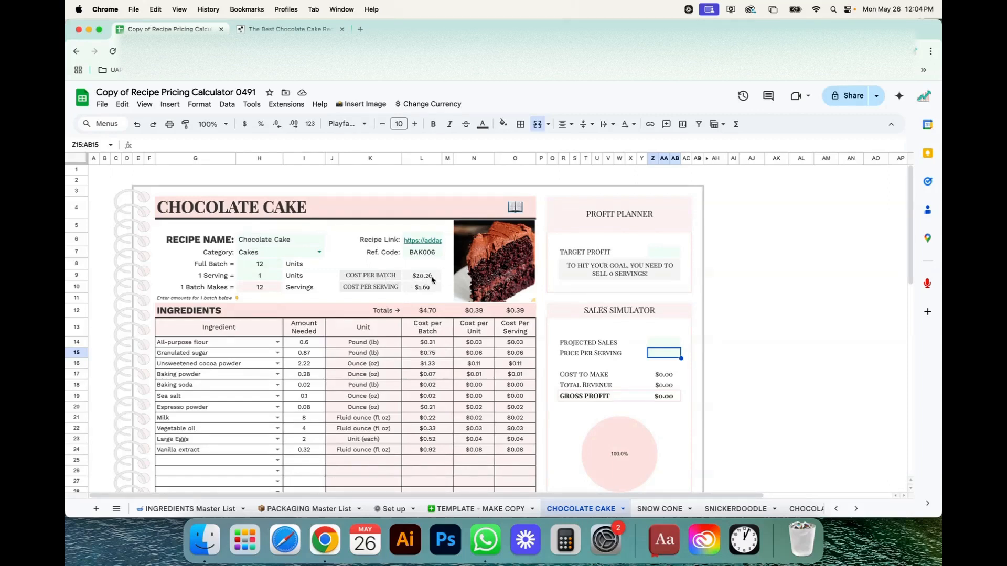
pyautogui.scroll(-10, 370, 365)
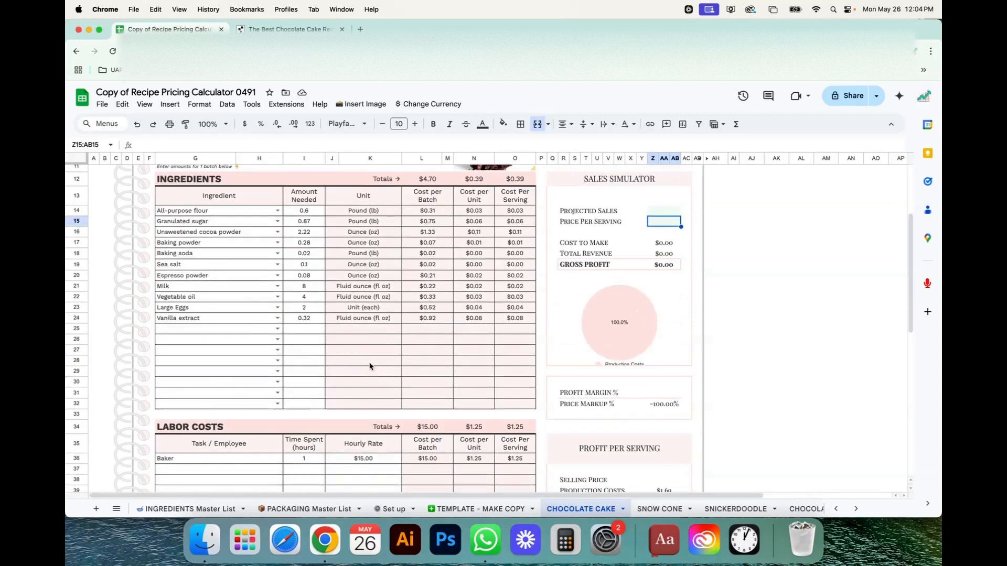
pyautogui.scroll(10, 369, 365)
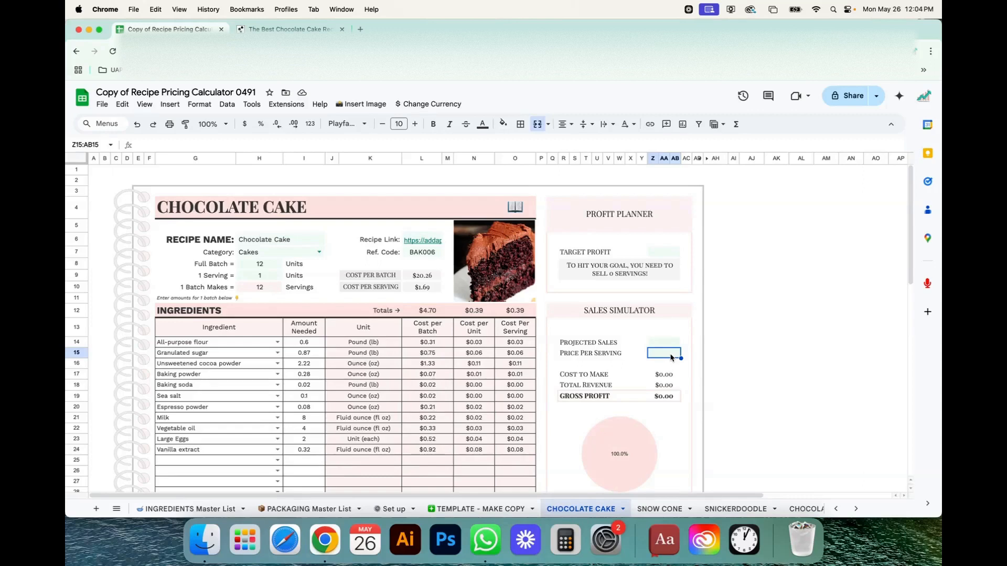
pyautogui.write('3.99')
pyautogui.press('Return')
pyautogui.click(753, 311)
pyautogui.scroll(-1, 771, 313)
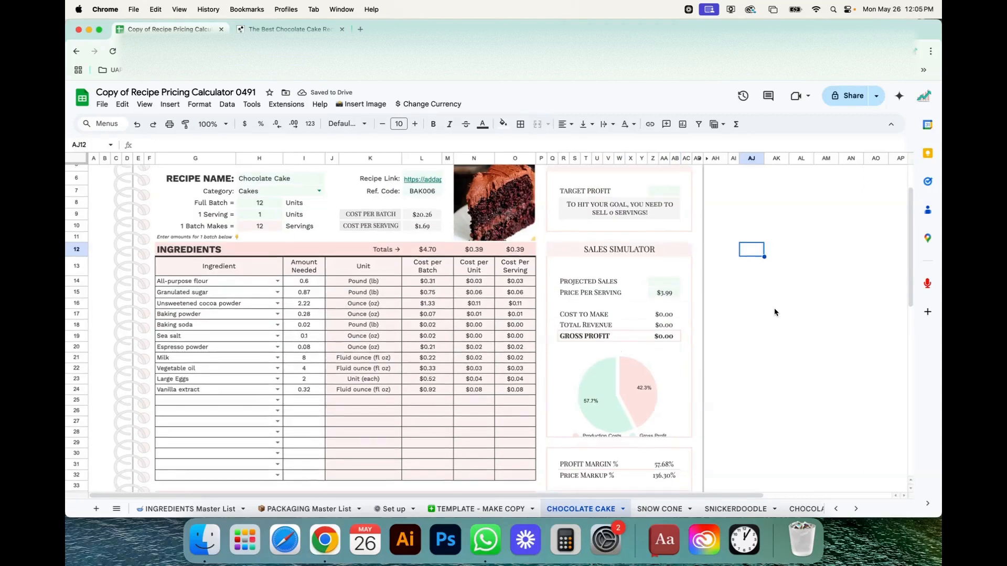
# Set the target profit to $500 in the Profit Planner
pyautogui.click(662, 291)
pyautogui.click(662, 283)
pyautogui.scroll(2, 662, 294)
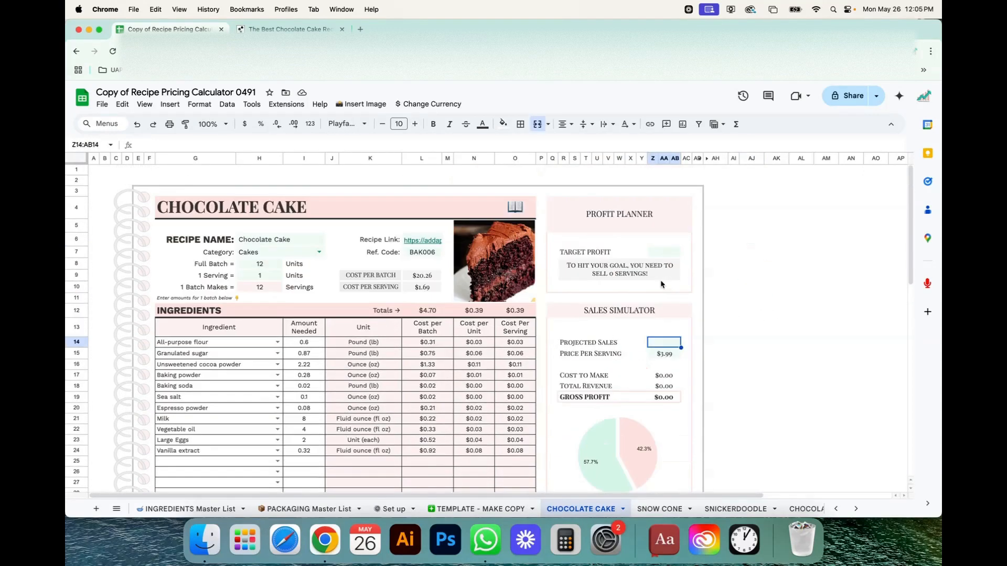
pyautogui.click(662, 251)
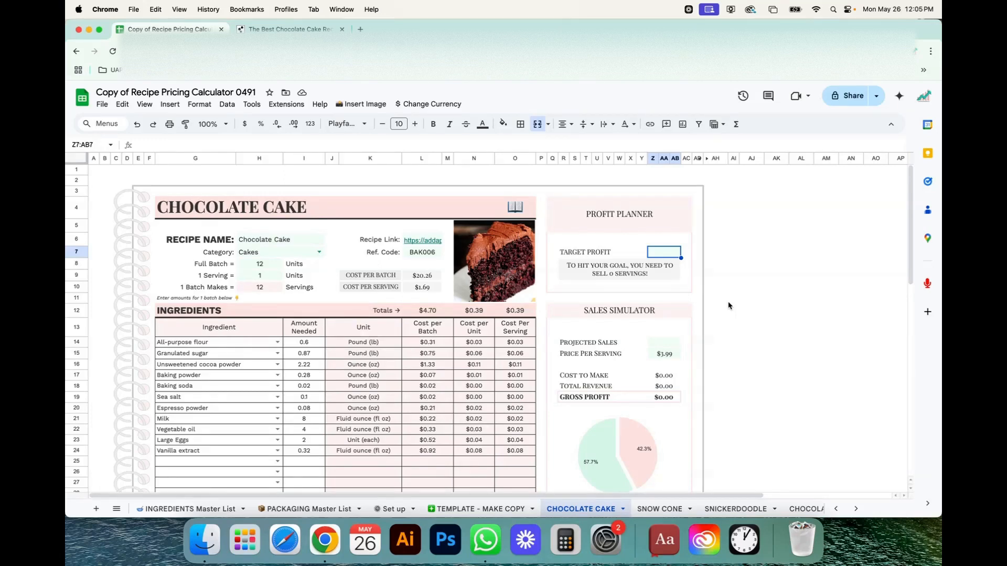
pyautogui.write('500')
pyautogui.press('Return')
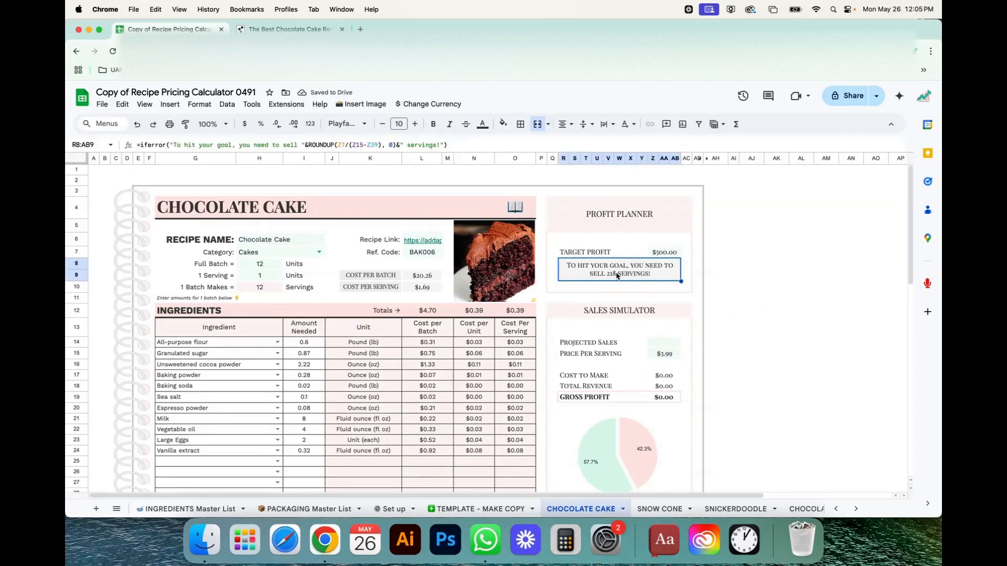
# Set the projected sales to 218 in the Sales Simulator
pyautogui.click(661, 344)
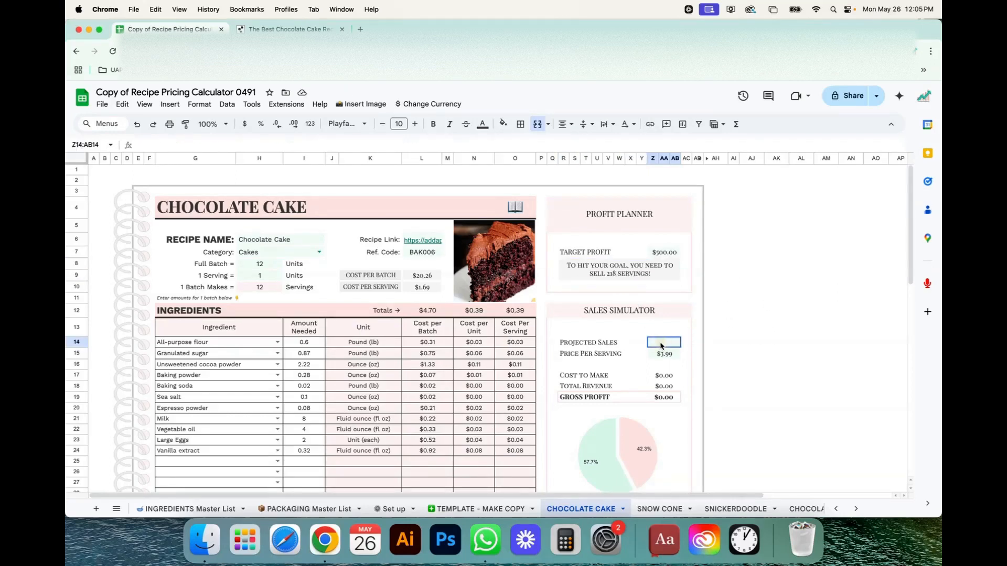
pyautogui.write('218')
pyautogui.press('Return')
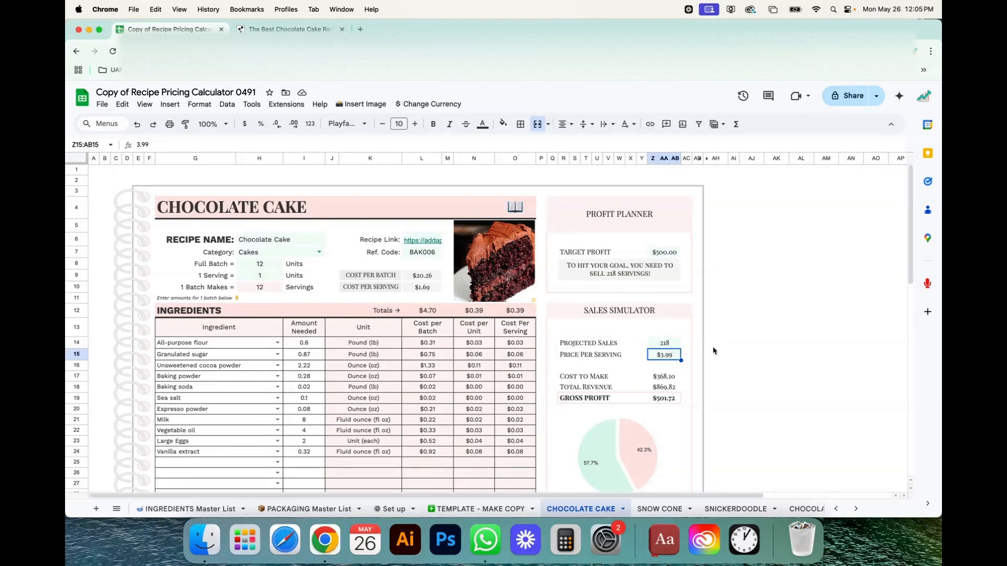
# Examine the Sales Simulator's cost to make, total revenue, gross profit and the production cost versus profit pie chart
pyautogui.click(713, 349)
pyautogui.scroll(-4, 713, 348)
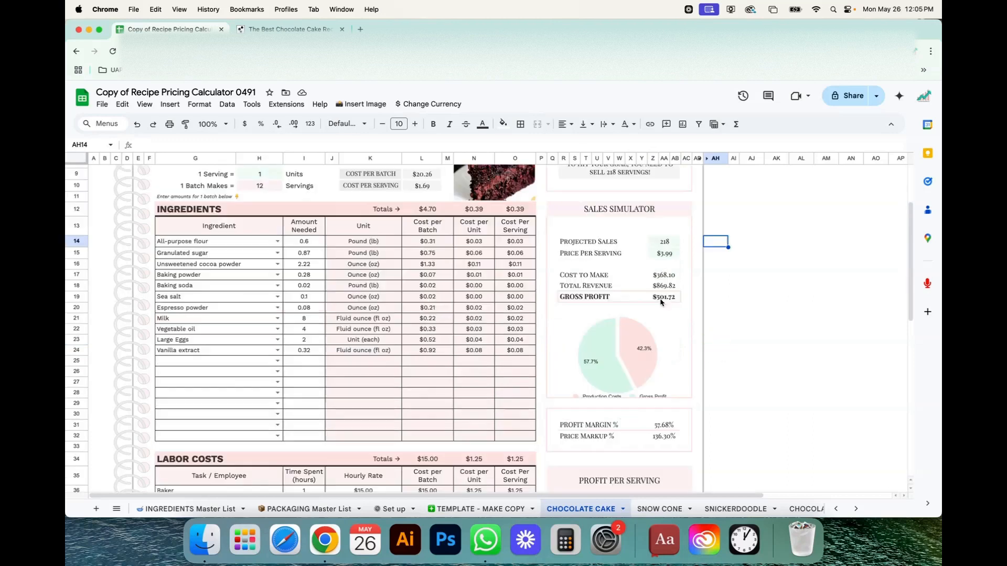
pyautogui.click(665, 275)
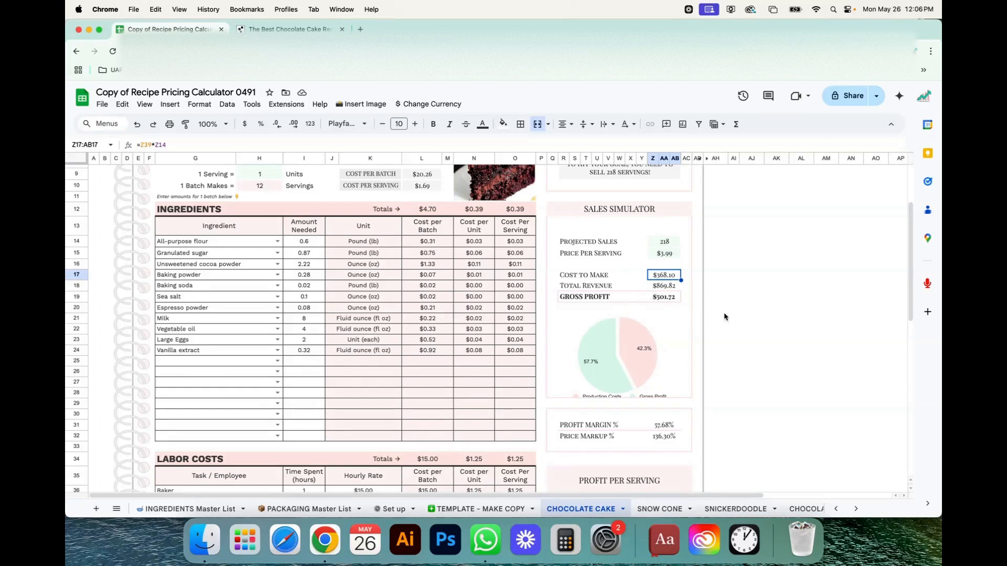
pyautogui.click(776, 285)
pyautogui.click(776, 371)
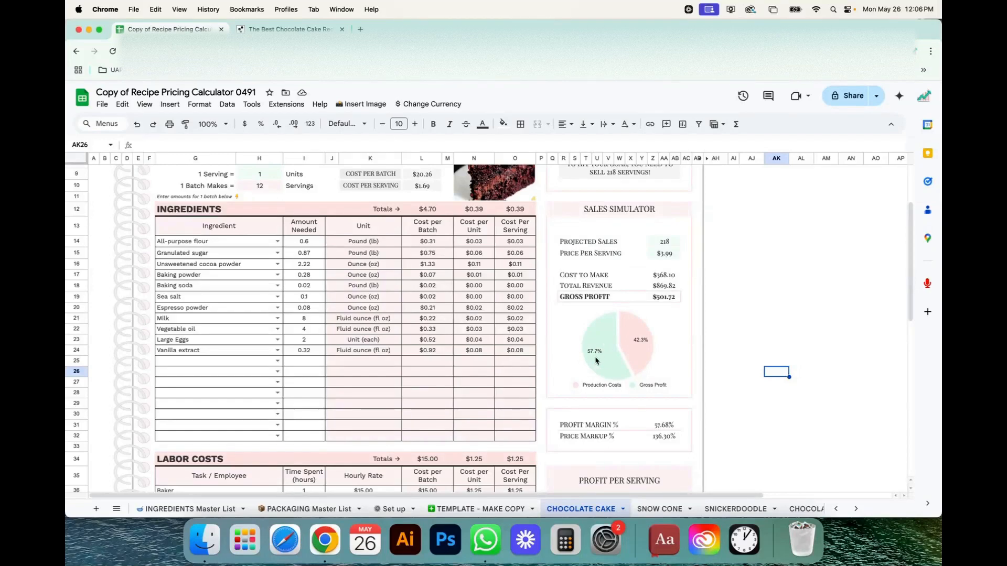
pyautogui.click(724, 354)
pyautogui.scroll(-1, 681, 393)
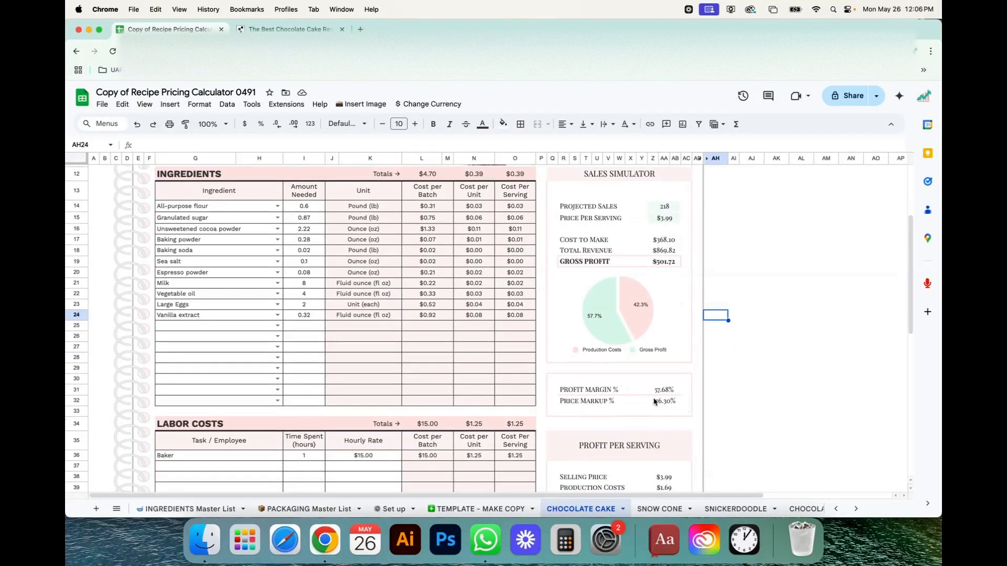
# Review the profit margin, price markup, profit per serving and the Total Production Cost Breakdown
pyautogui.click(722, 401)
pyautogui.scroll(-5, 632, 266)
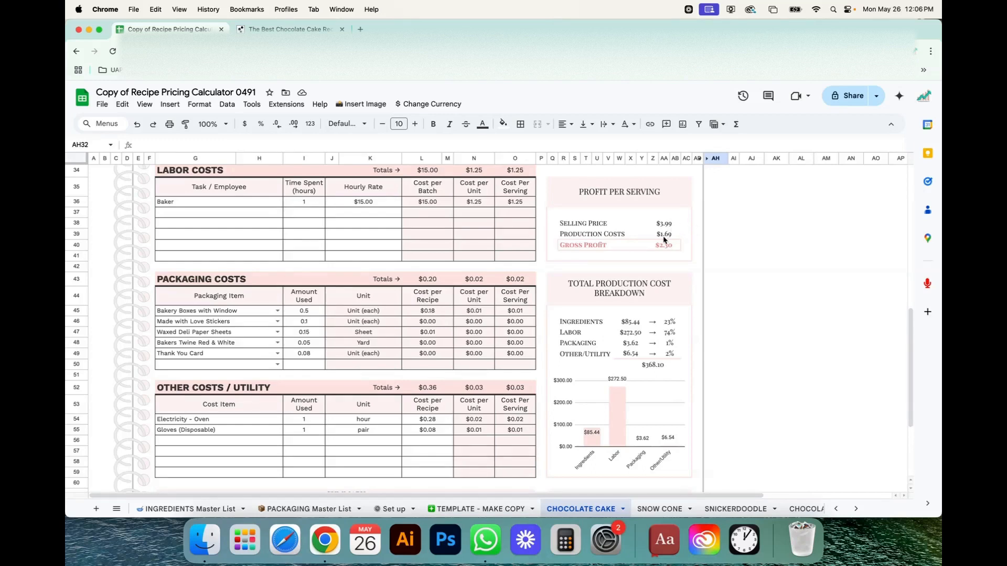
pyautogui.click(734, 281)
pyautogui.scroll(-1, 738, 310)
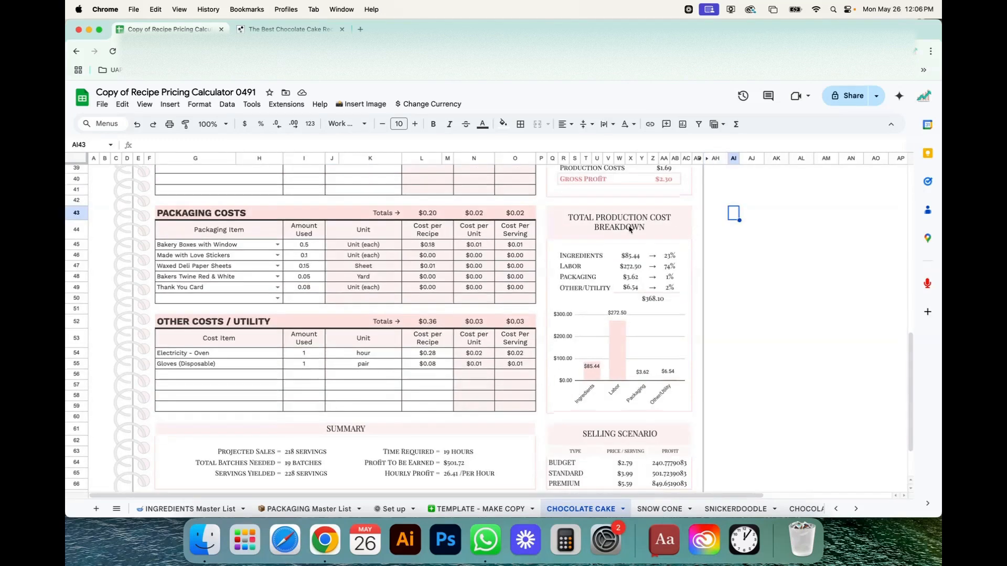
pyautogui.scroll(-1, 625, 226)
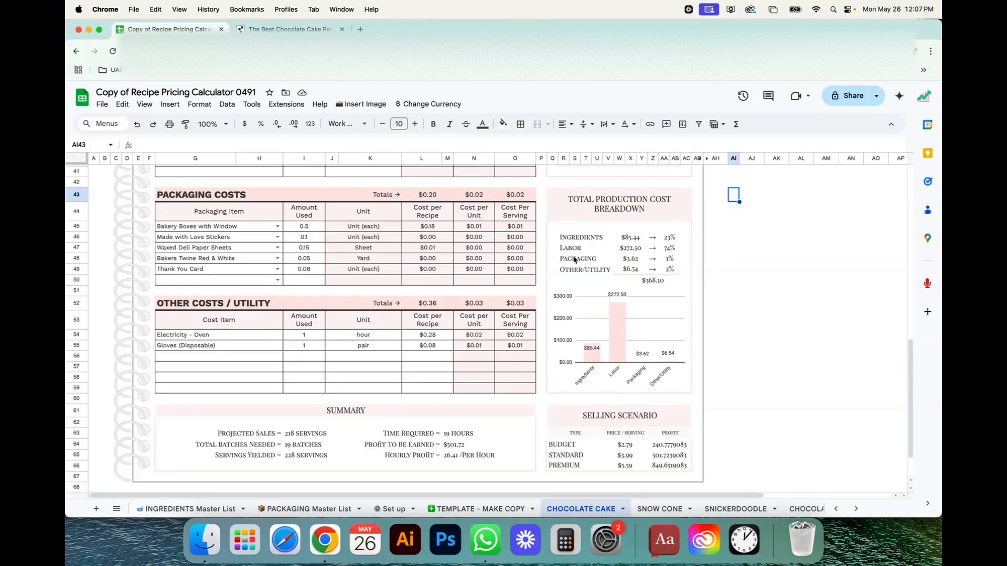
pyautogui.click(718, 262)
pyautogui.scroll(3, 747, 317)
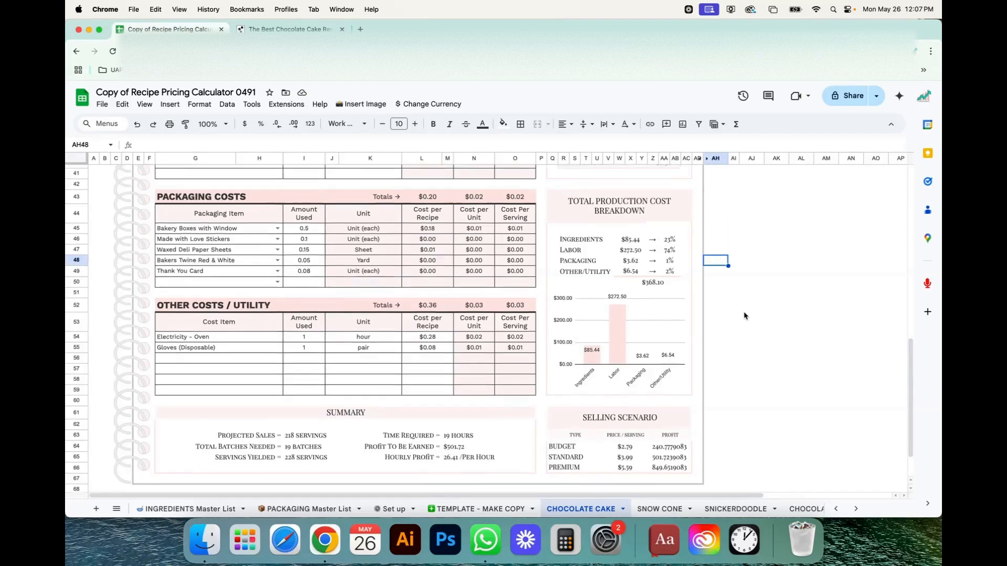
# Clear the Baker row in Labor Costs to compare the profit without labor, and undo the deletion
pyautogui.press('super+z')
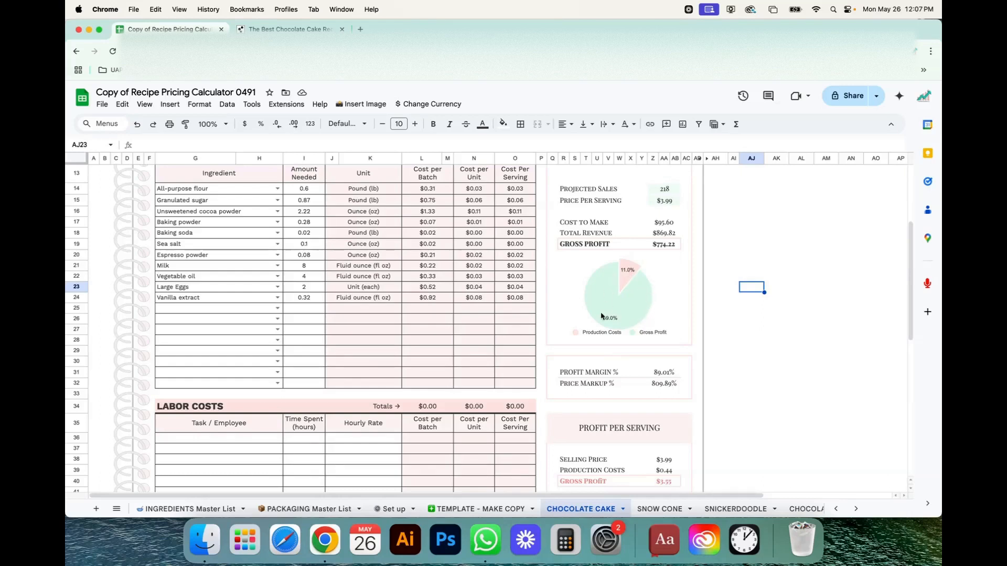
pyautogui.click(735, 243)
pyautogui.scroll(2, 735, 244)
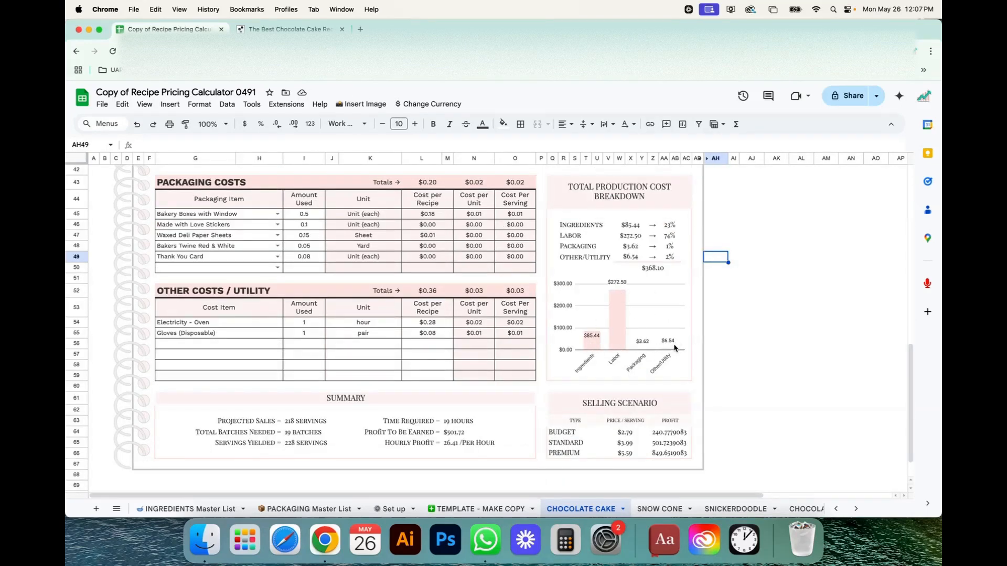
# Set the projected sales to 228 servings in the Sales Simulator to match the Summary's servings yielded
pyautogui.click(733, 333)
pyautogui.scroll(-1, 732, 330)
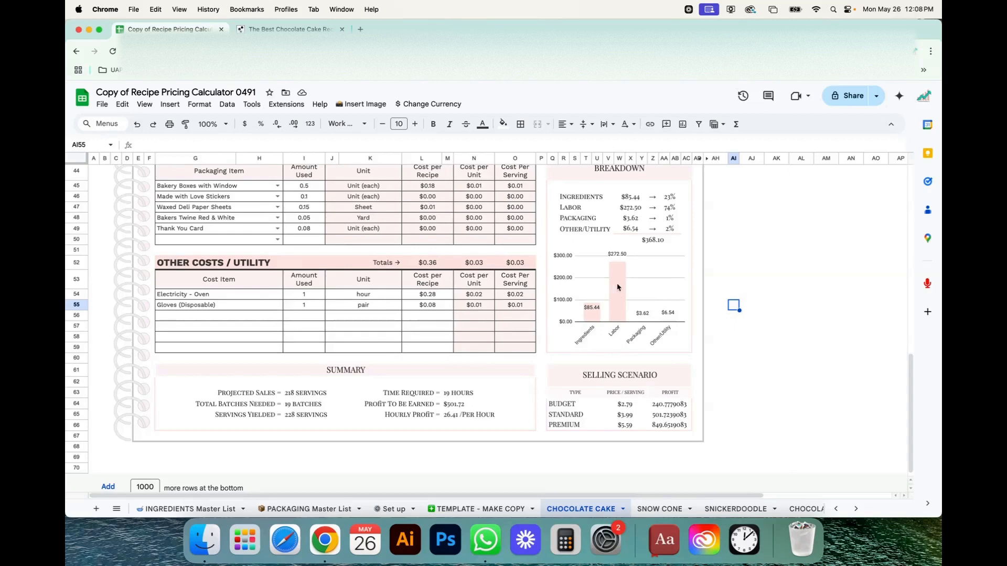
pyautogui.scroll(-1, 595, 392)
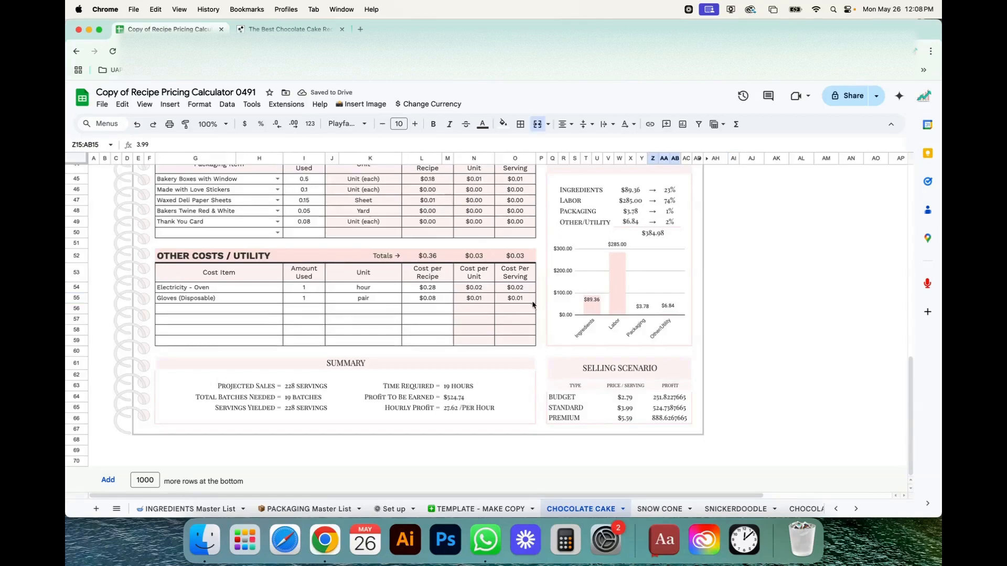
# Compare the Summary's time required, profit and hourly profit with the Labor Costs table and the Sales Simulator's gross profit
pyautogui.scroll(6, 533, 307)
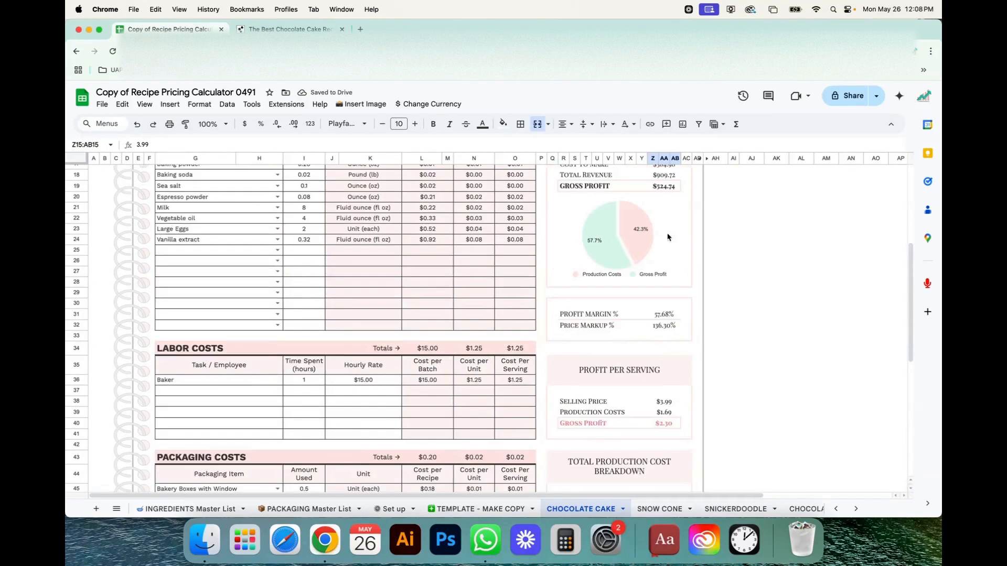
pyautogui.scroll(3, 618, 278)
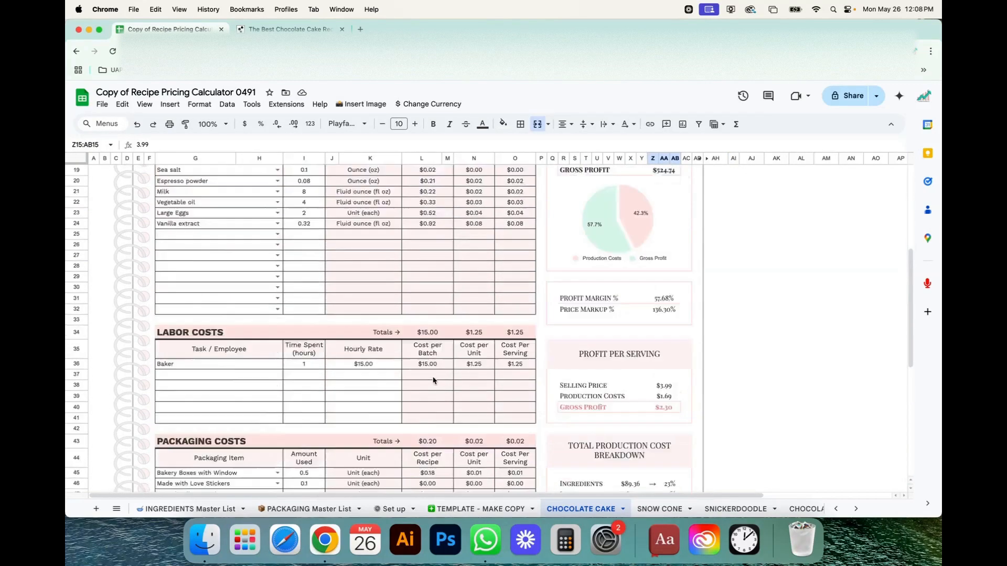
pyautogui.scroll(-10, 435, 381)
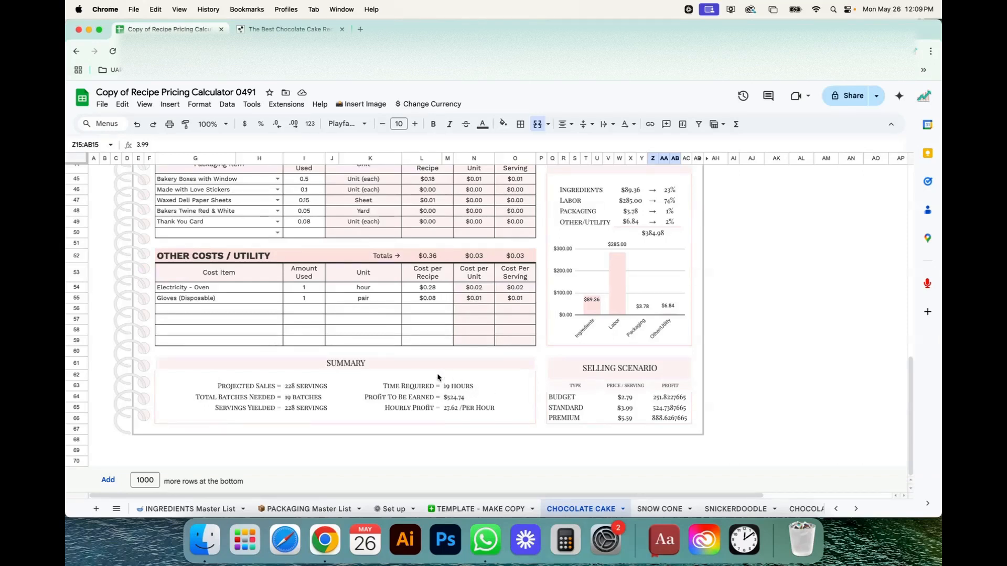
pyautogui.click(498, 376)
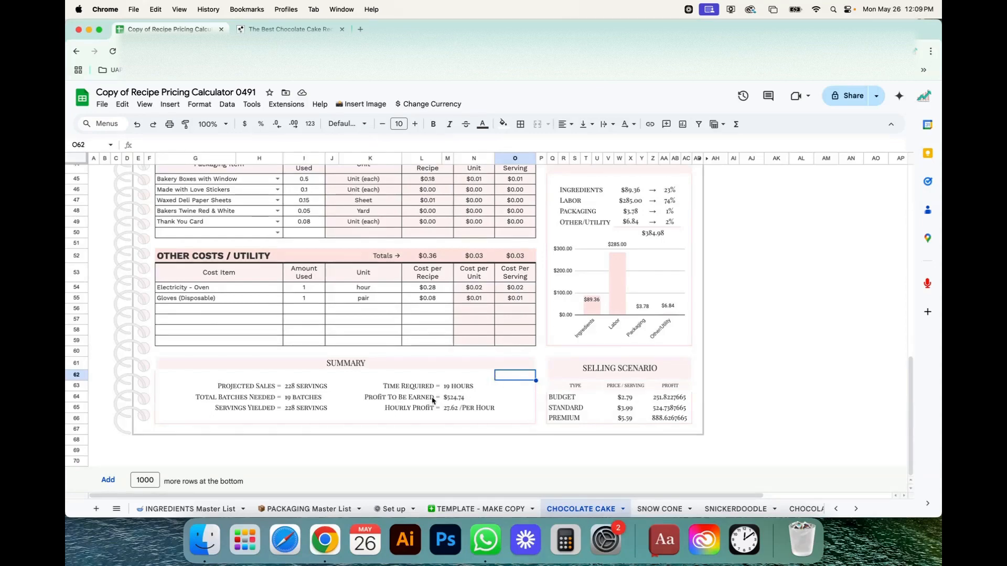
pyautogui.scroll(10, 464, 396)
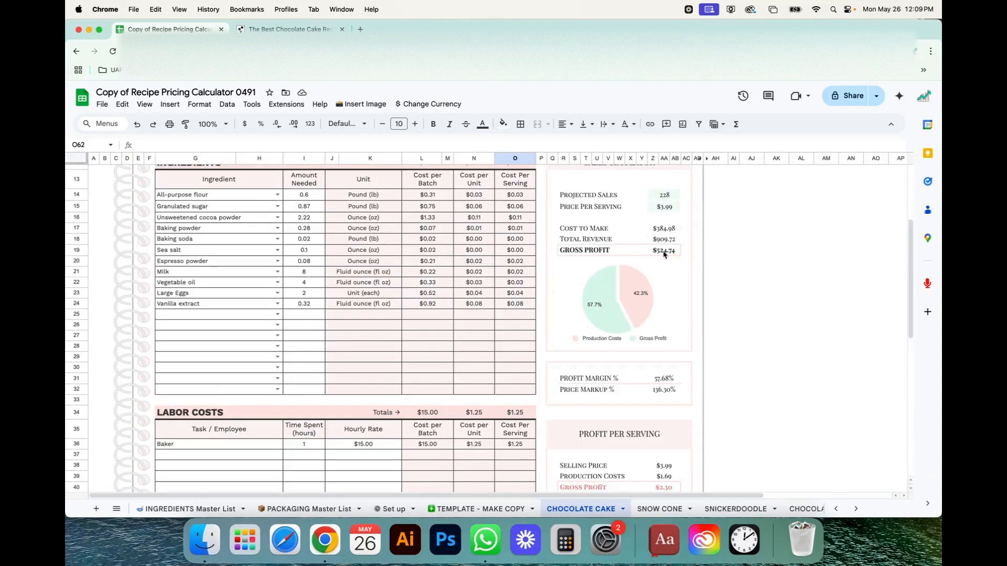
pyautogui.scroll(-10, 430, 393)
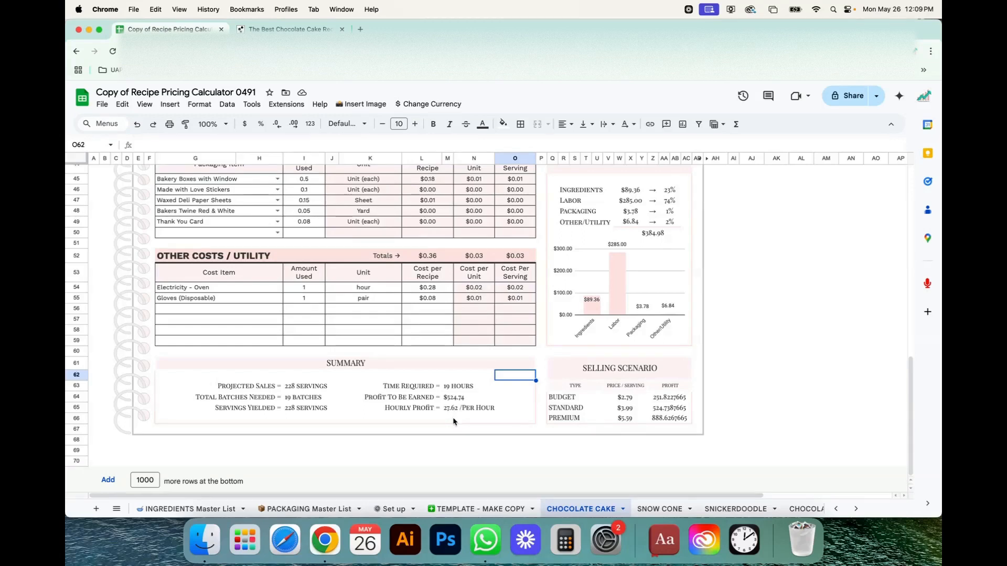
# Format the Selling Scenario profits as currency and compare the budget, standard and premium options with the Sales Simulator
pyautogui.click(776, 272)
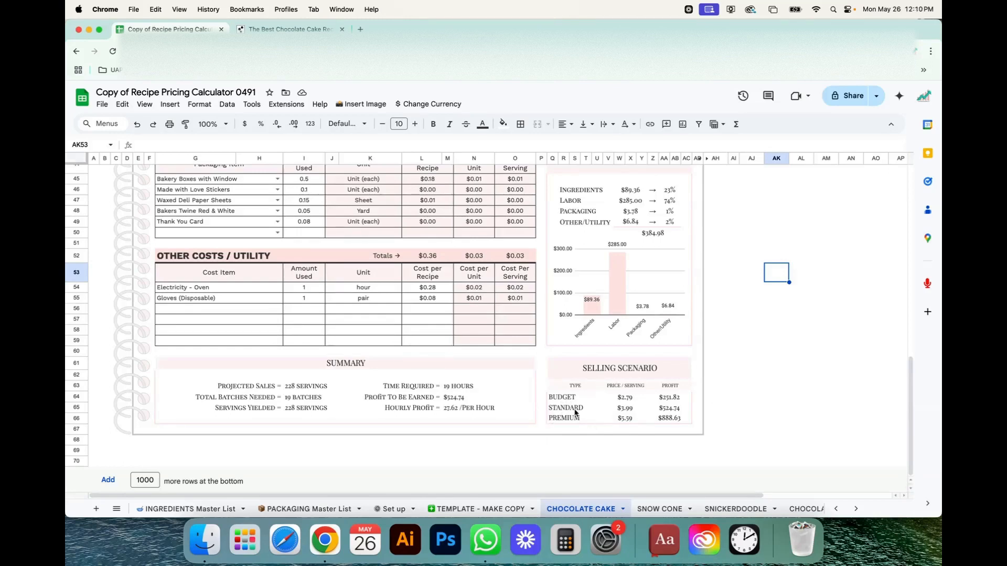
pyautogui.click(557, 412)
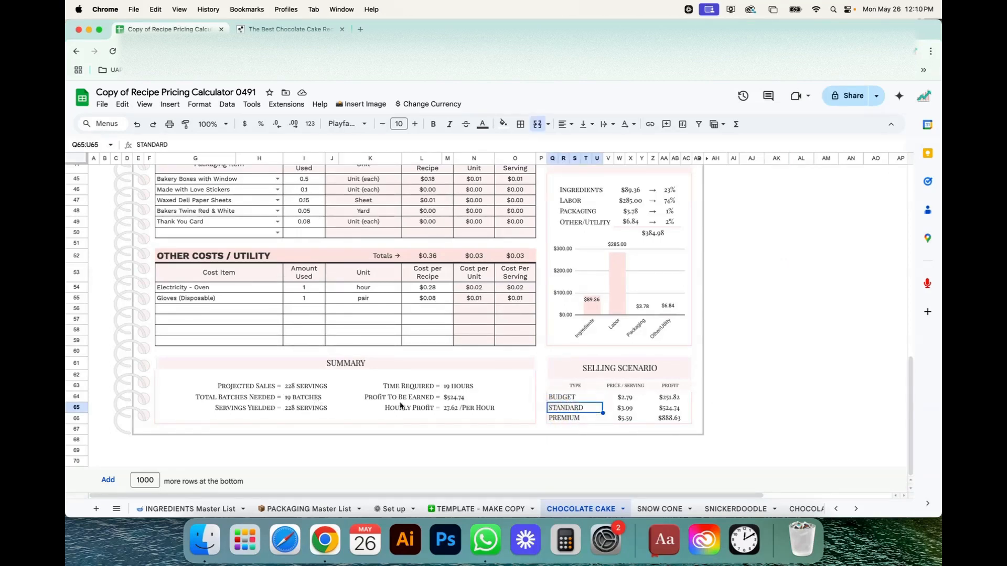
pyautogui.scroll(10, 677, 273)
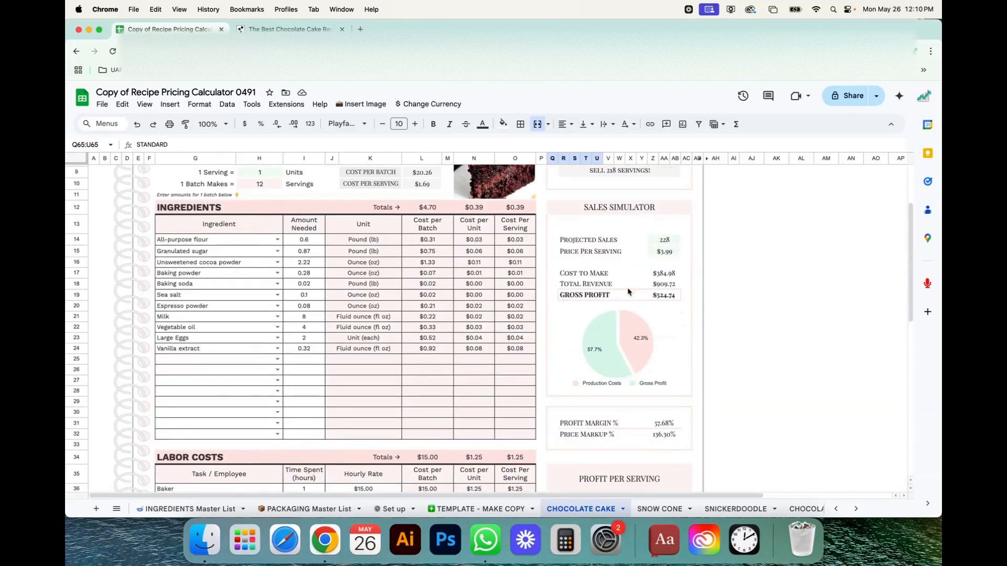
pyautogui.scroll(-10, 651, 380)
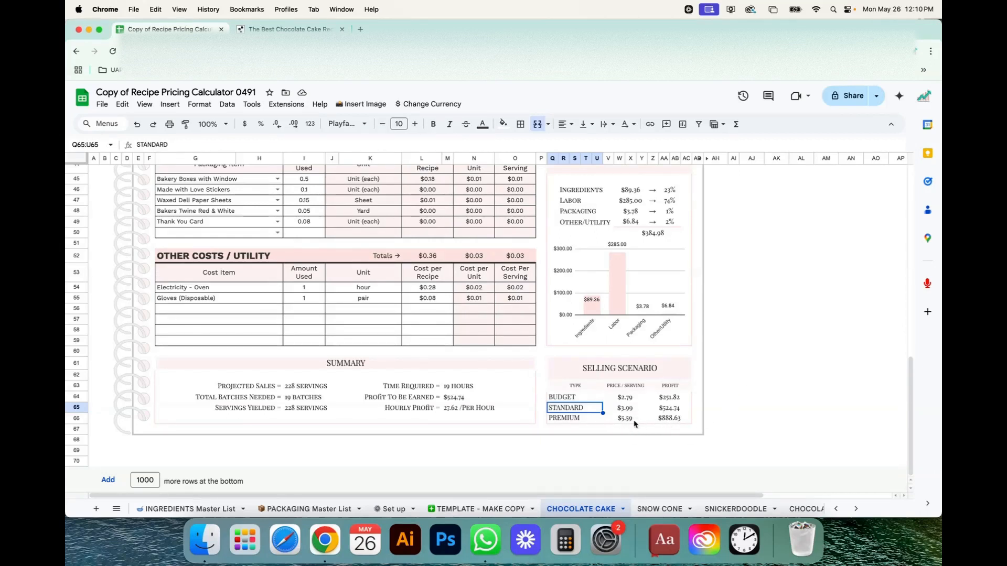
pyautogui.click(742, 342)
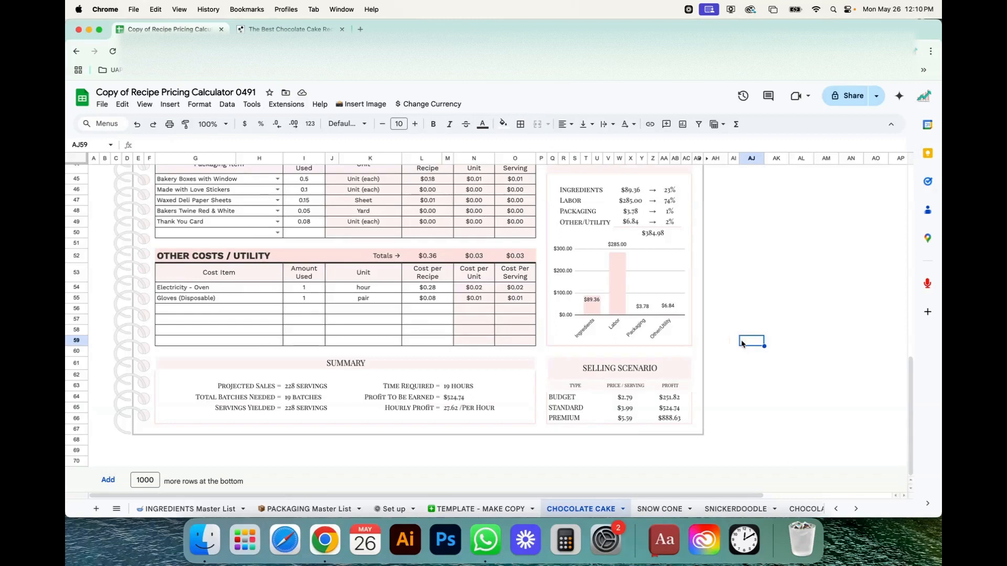
pyautogui.scroll(15, 743, 341)
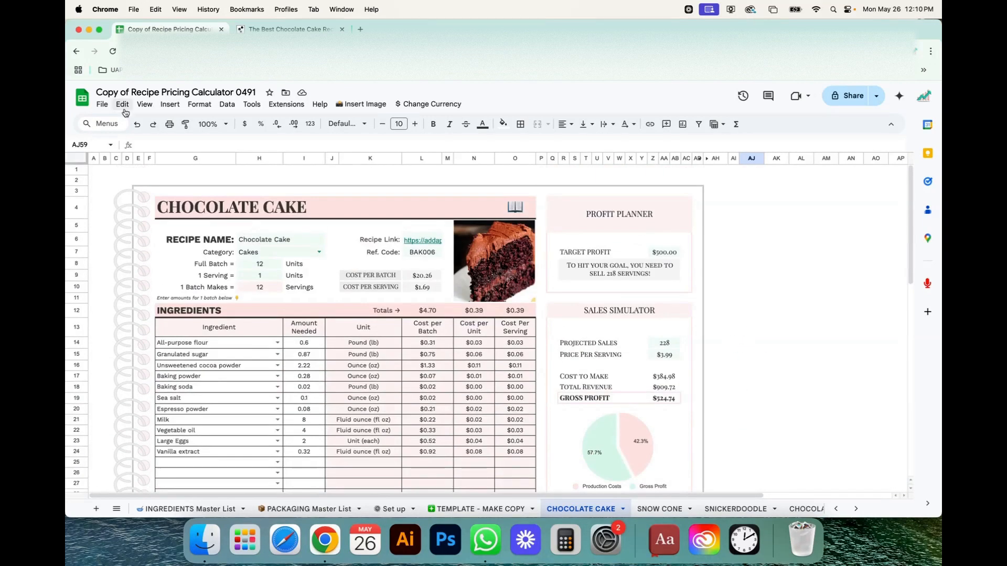
# Preview the Chocolate Cake sheet's print layout in portrait orientation, check the whole page, and leave without printing
pyautogui.click(753, 276)
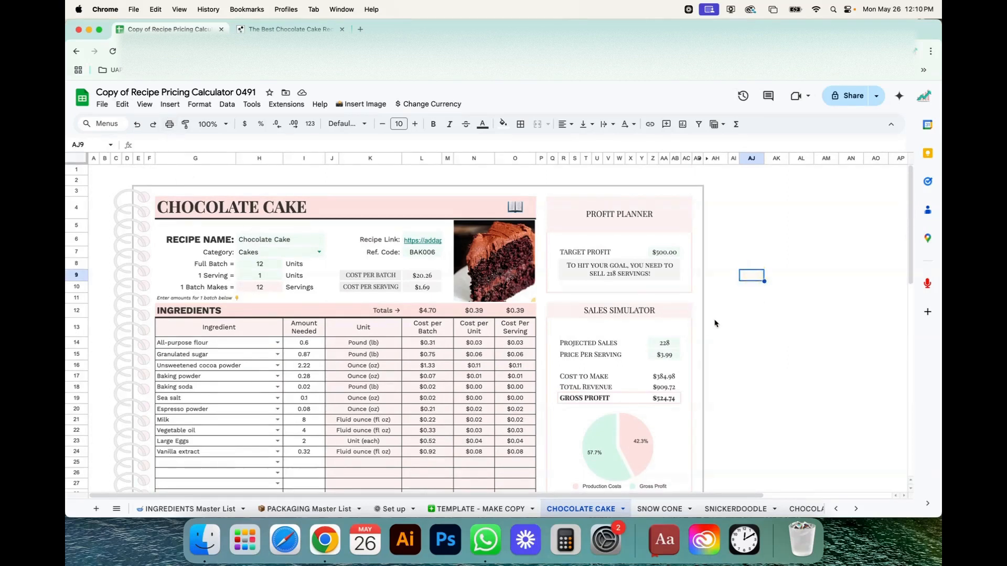
pyautogui.click(170, 129)
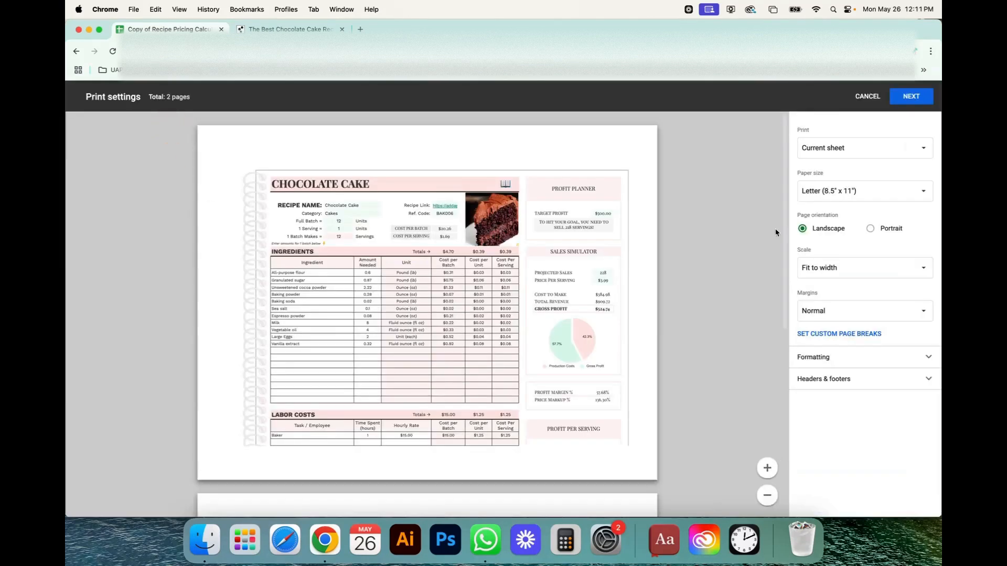
pyautogui.click(871, 229)
pyautogui.click(767, 496)
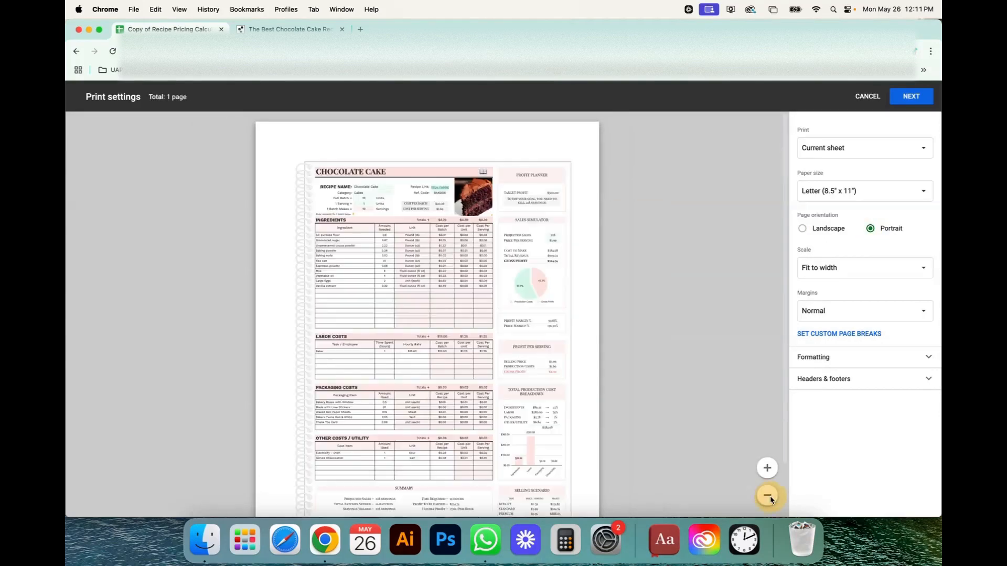
pyautogui.scroll(-3, 659, 422)
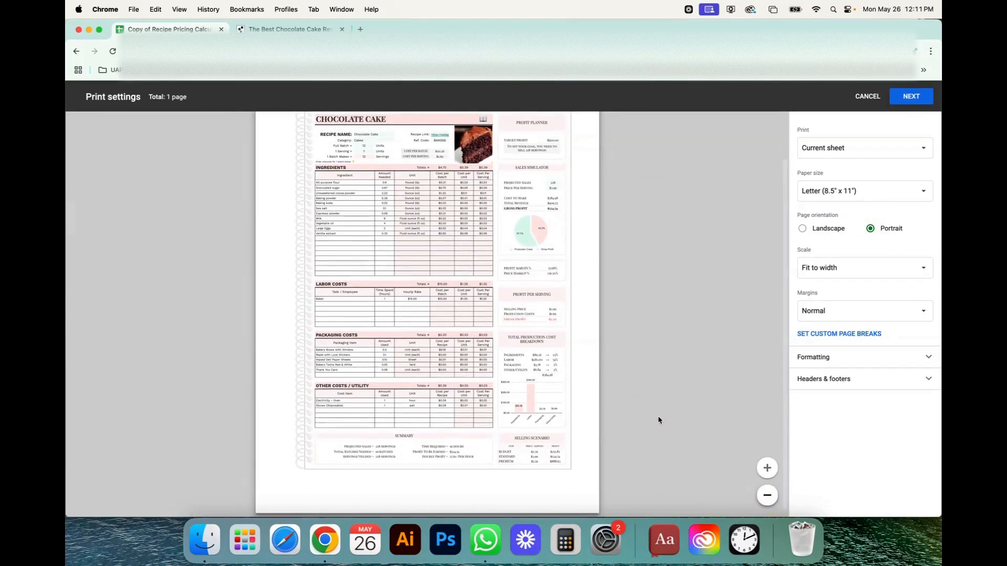
pyautogui.scroll(1, 659, 421)
pyautogui.scroll(2, 658, 416)
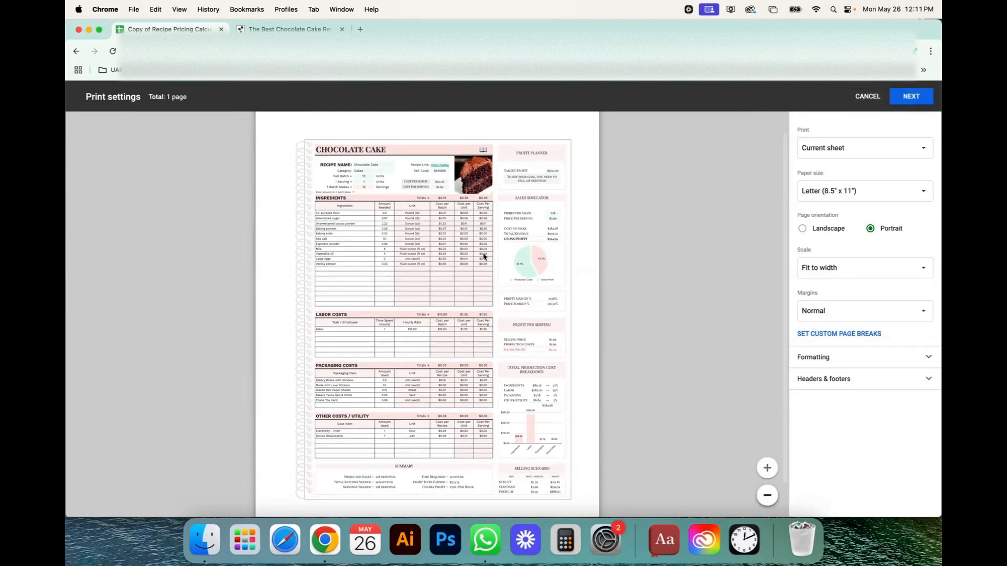
pyautogui.press('Escape')
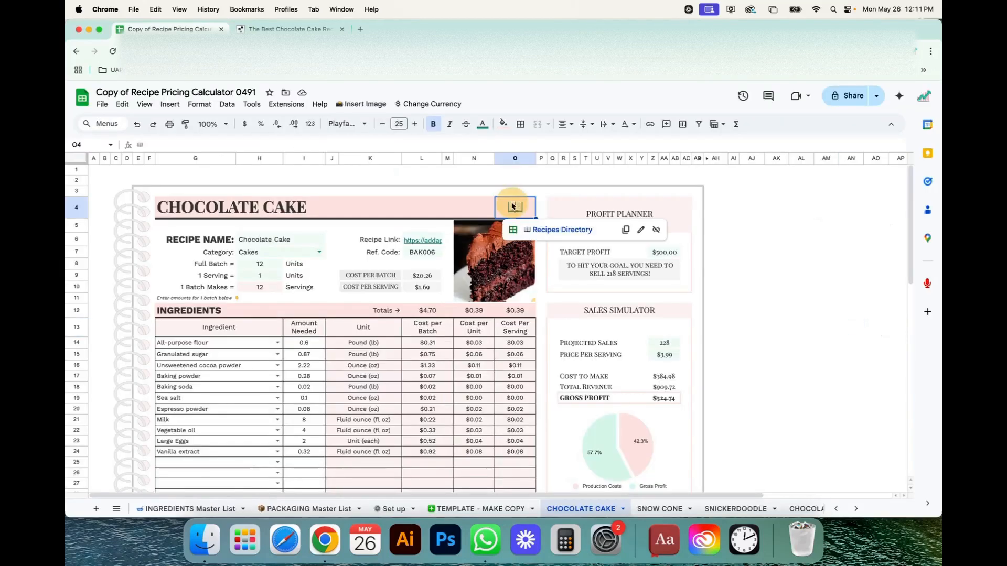
# Open the Recipes Directory sheet, using the book link in the Chocolate Cake sheet's header
pyautogui.click(724, 287)
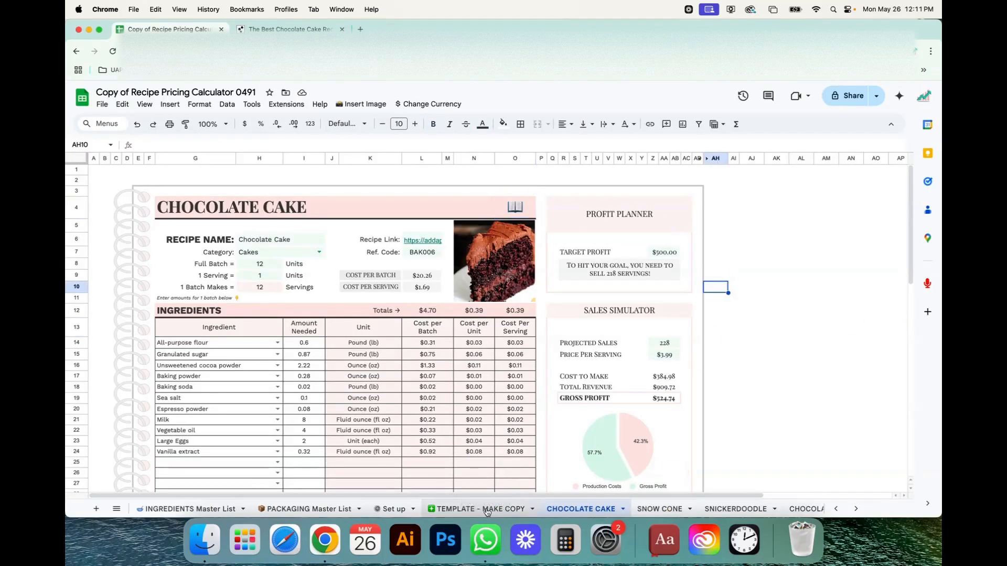
pyautogui.click(516, 207)
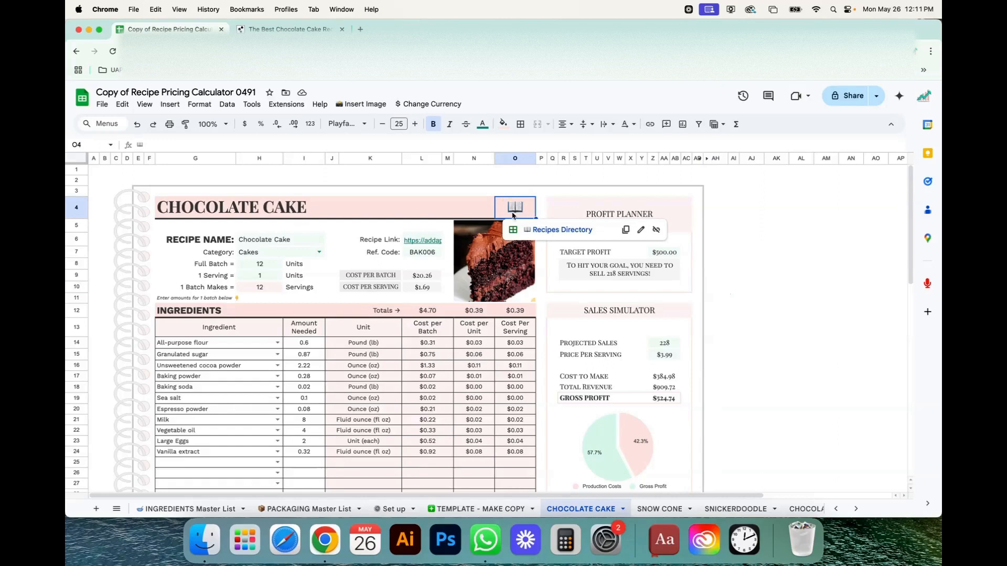
pyautogui.click(557, 231)
pyautogui.click(328, 402)
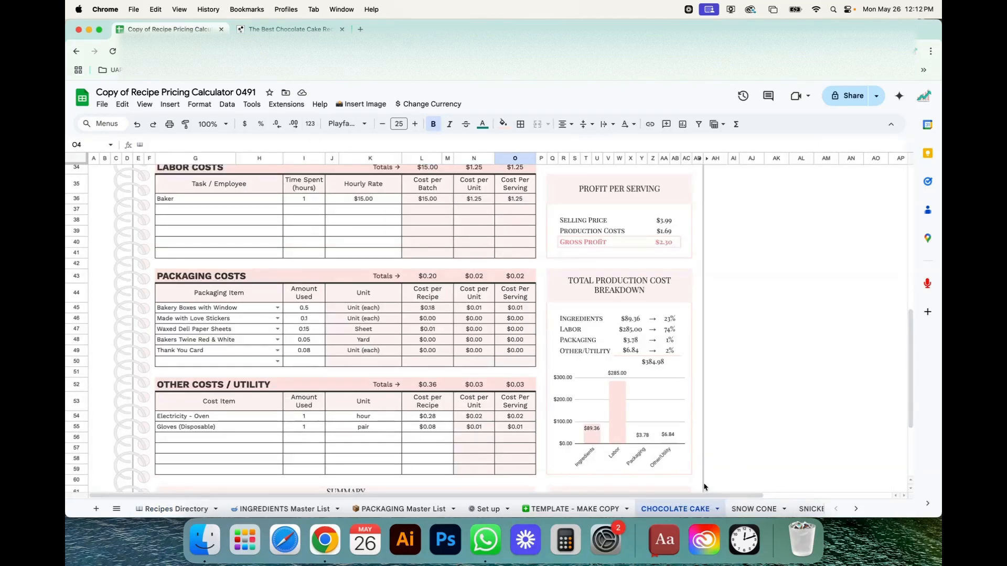
pyautogui.click(151, 510)
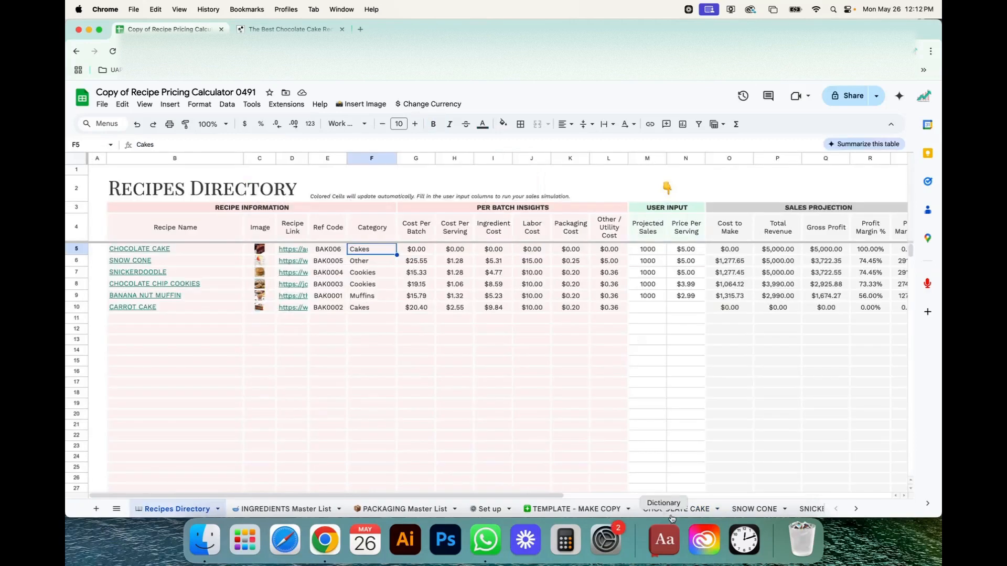
# Check the Baker row in the Chocolate Cake's Labor Costs, return to the Recipes Directory and reload the page to refresh its costs
pyautogui.click(674, 509)
pyautogui.moveTo(230, 203); pyautogui.dragTo(348, 198)
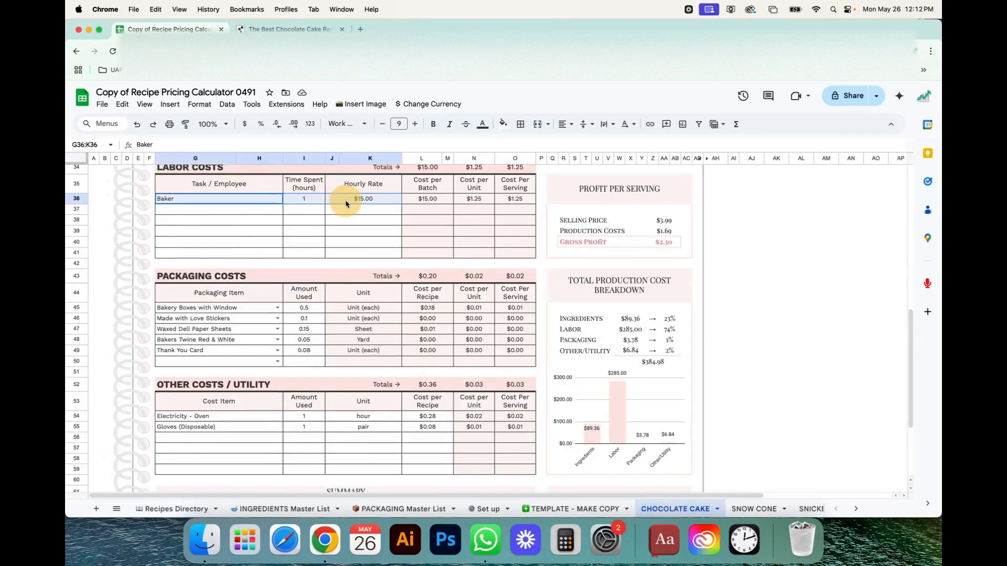
pyautogui.click(170, 509)
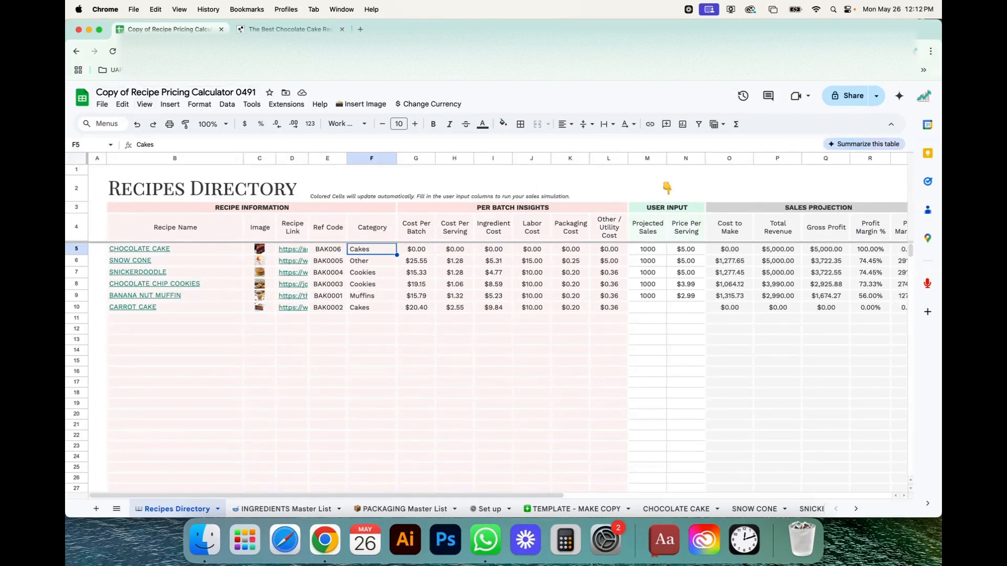
pyautogui.click(113, 51)
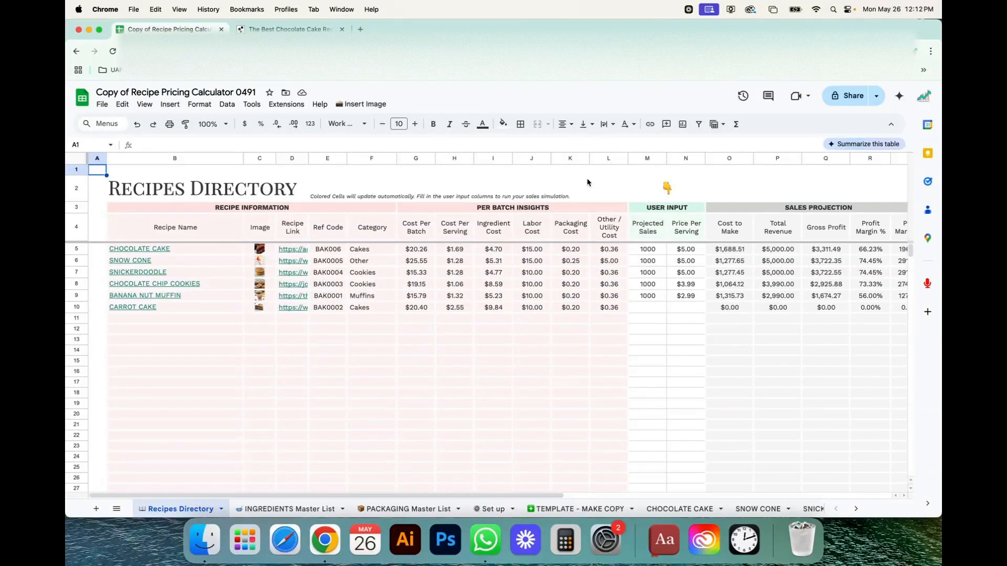
# Center-align the Ref Code column in the Recipes Directory
pyautogui.click(328, 159)
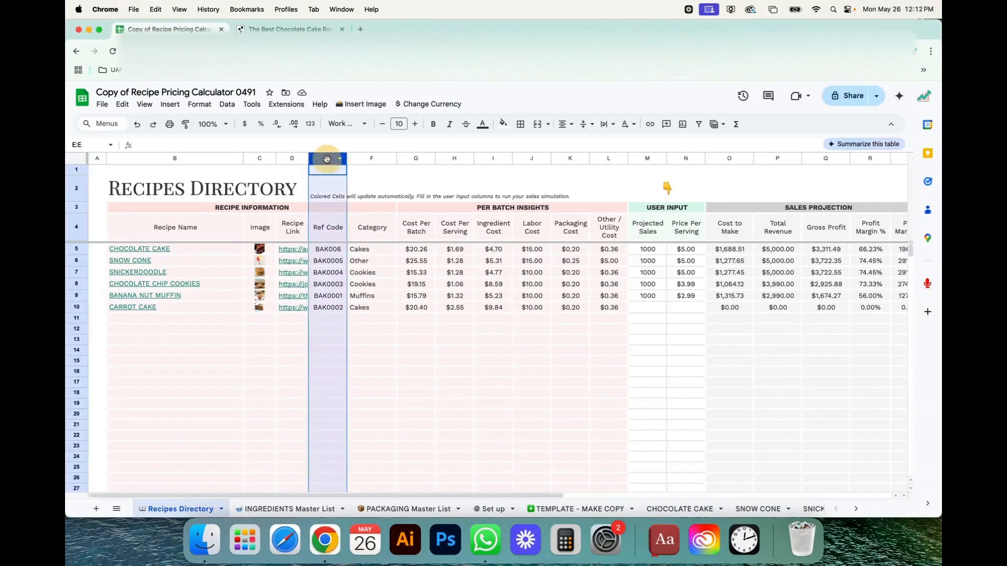
pyautogui.click(565, 124)
pyautogui.click(567, 143)
pyautogui.click(581, 180)
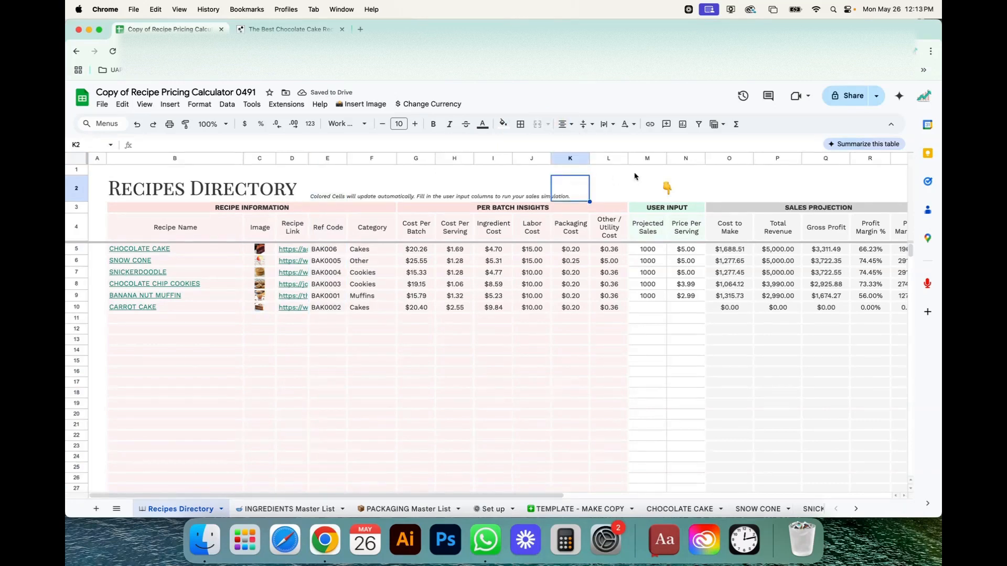
pyautogui.click(729, 173)
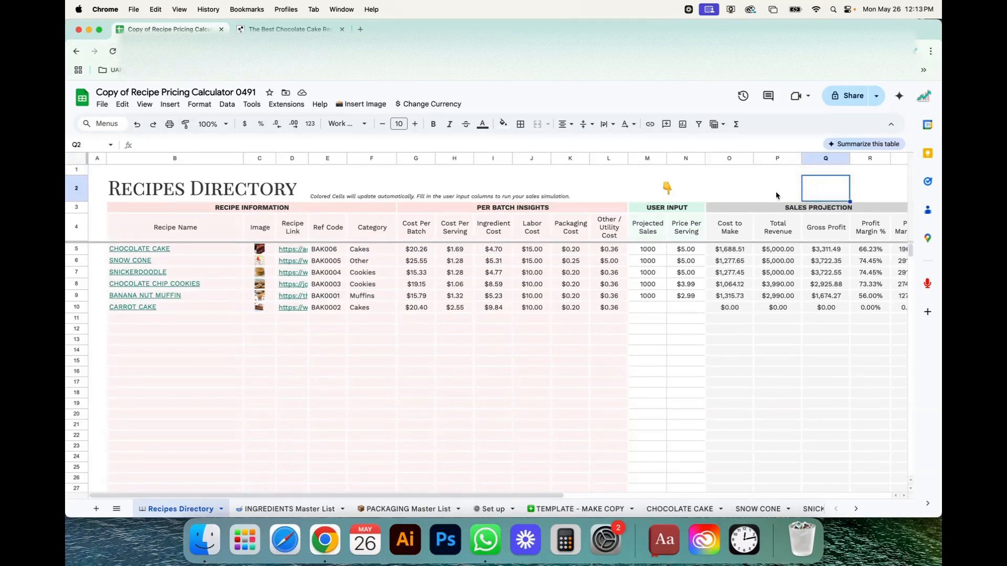
# Test the directory's recipe links for Chocolate Cake, Banana Nut Muffin and Carrot Cake, returning through each sheet's book link
pyautogui.click(97, 295)
pyautogui.click(141, 251)
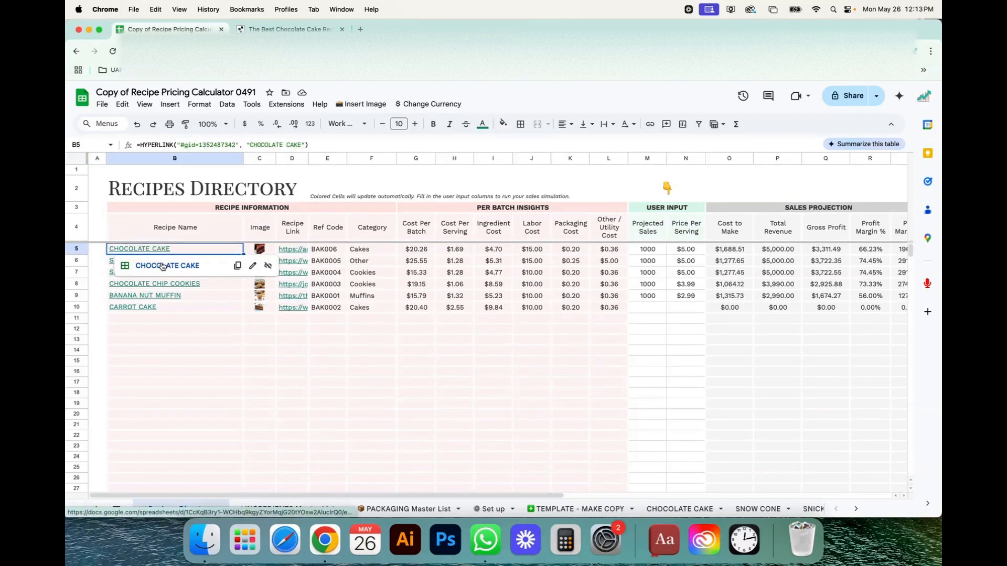
pyautogui.click(166, 266)
pyautogui.click(512, 210)
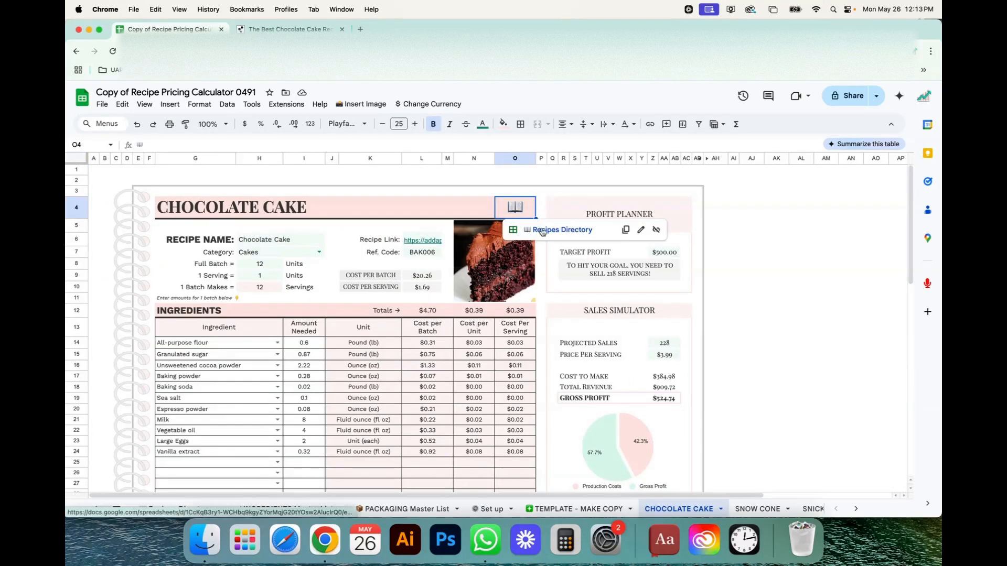
pyautogui.click(540, 230)
pyautogui.click(173, 296)
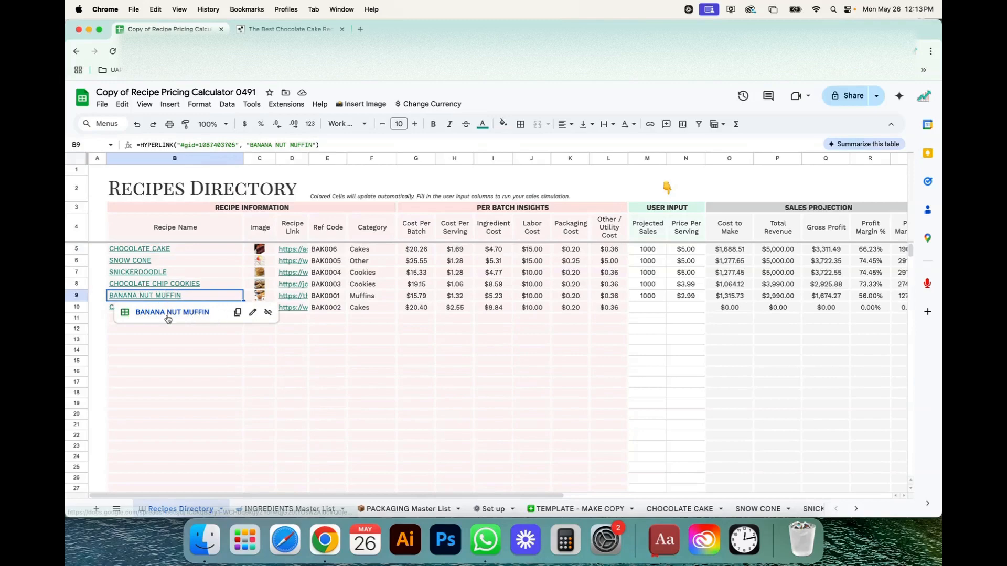
pyautogui.click(168, 312)
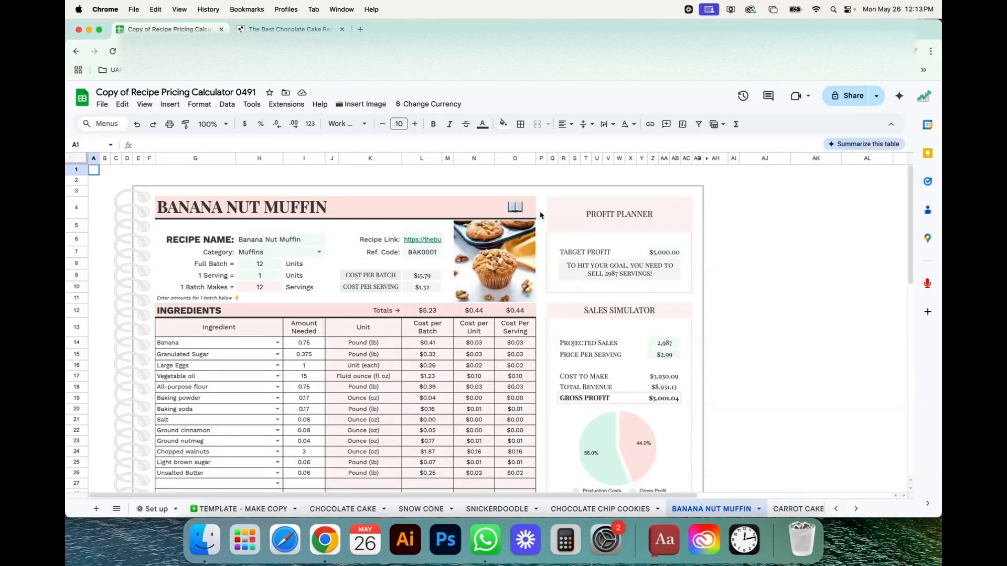
pyautogui.click(515, 208)
pyautogui.click(541, 232)
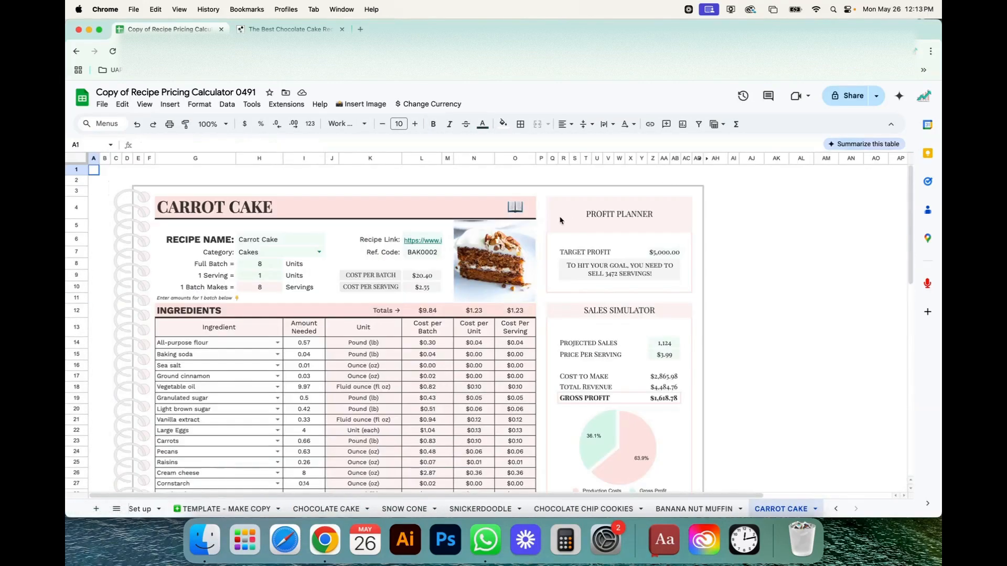
pyautogui.click(512, 212)
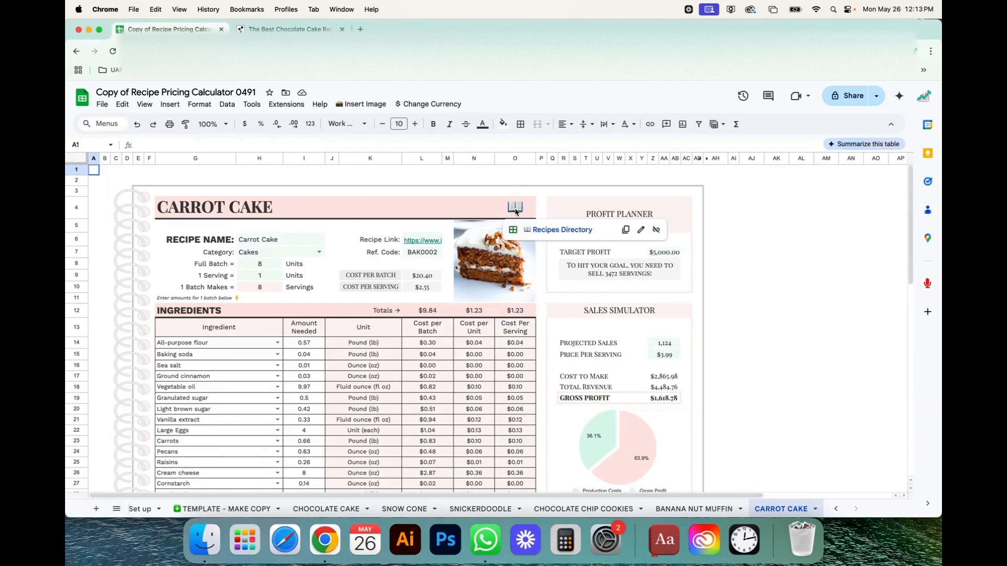
pyautogui.click(545, 233)
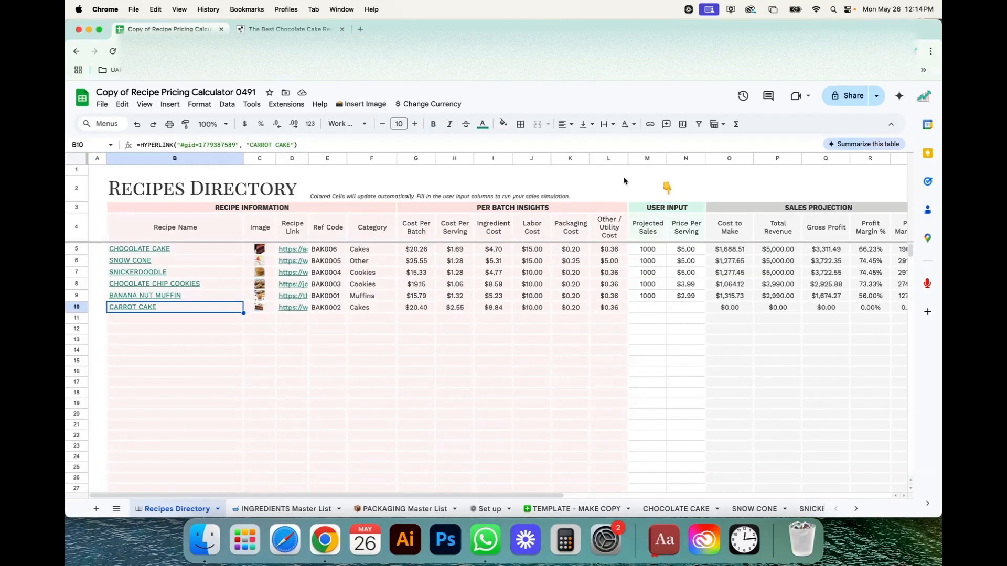
# Set Chocolate Cake's projected sales to 200 and price per serving to $3.99 in the directory, and review its sales projection
pyautogui.click(776, 170)
pyautogui.hscroll(5, 618, 445)
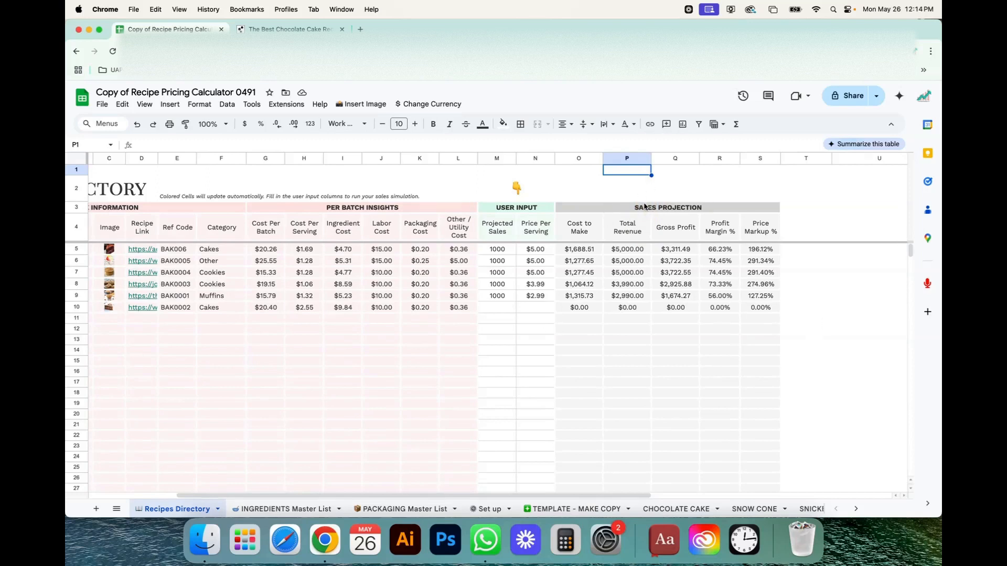
pyautogui.moveTo(624, 495); pyautogui.dragTo(412, 496)
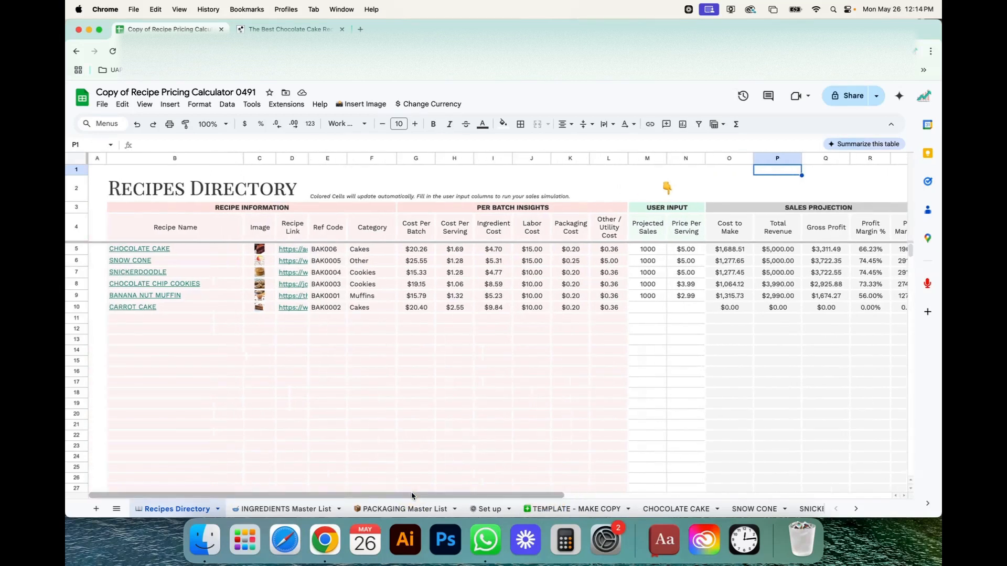
pyautogui.click(653, 252)
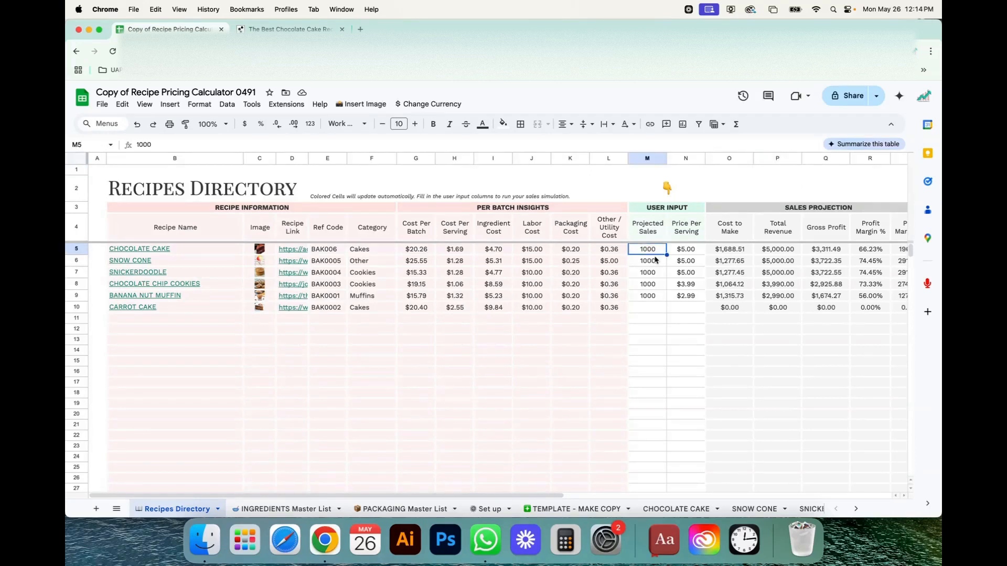
pyautogui.write('200')
pyautogui.press('Return')
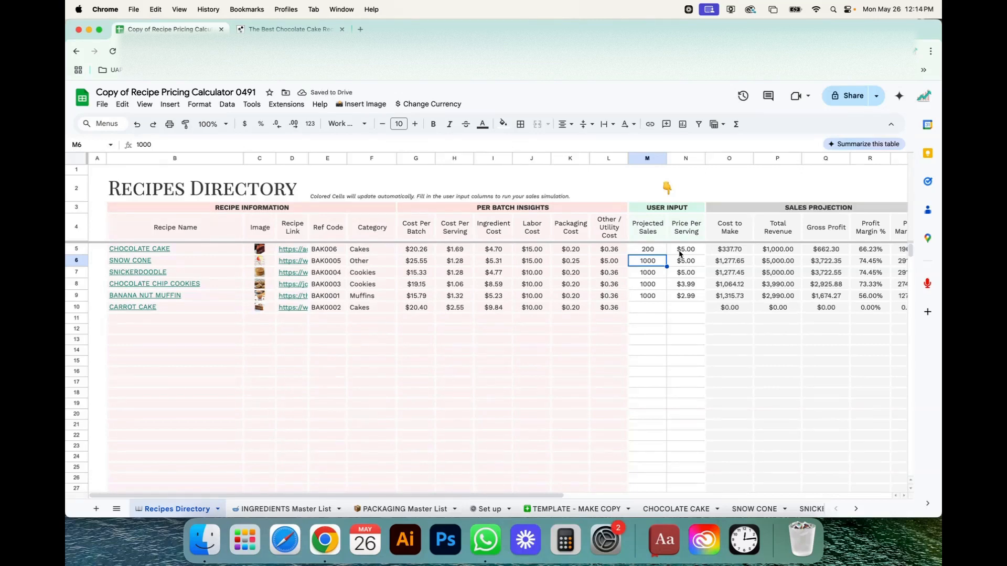
pyautogui.click(680, 253)
pyautogui.write('3.')
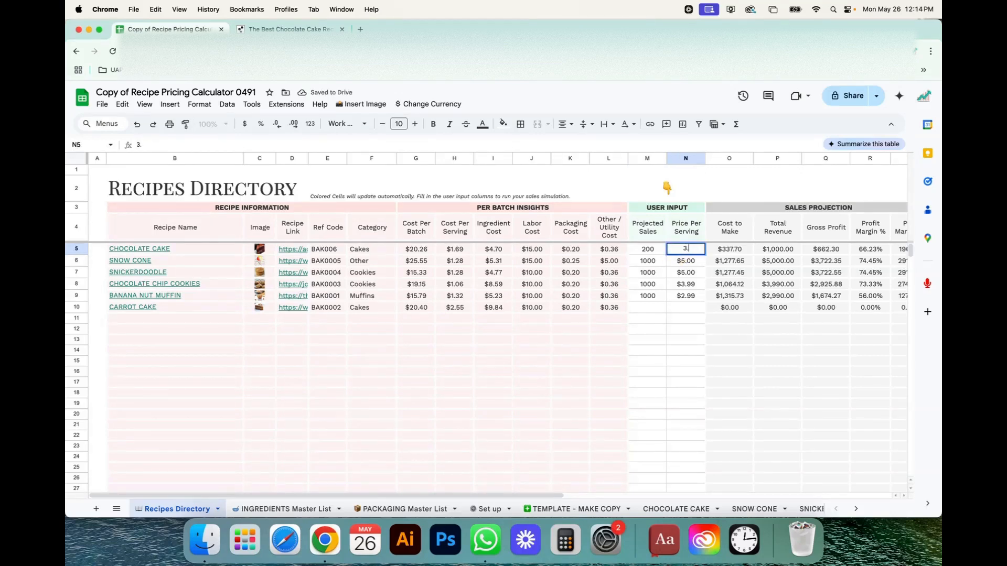
pyautogui.write('99')
pyautogui.press('Return')
pyautogui.hscroll(3, 678, 359)
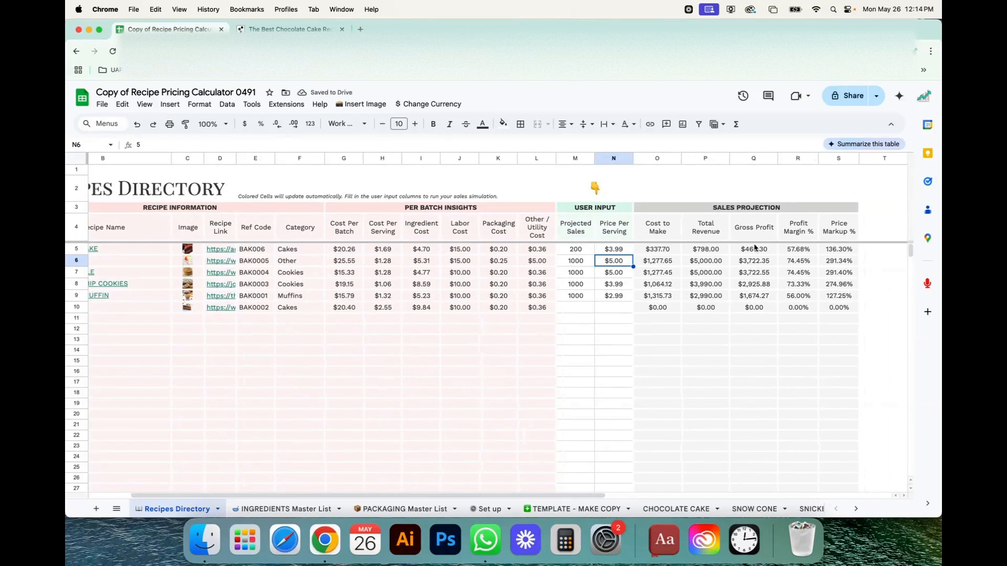
pyautogui.hscroll(-3, 337, 375)
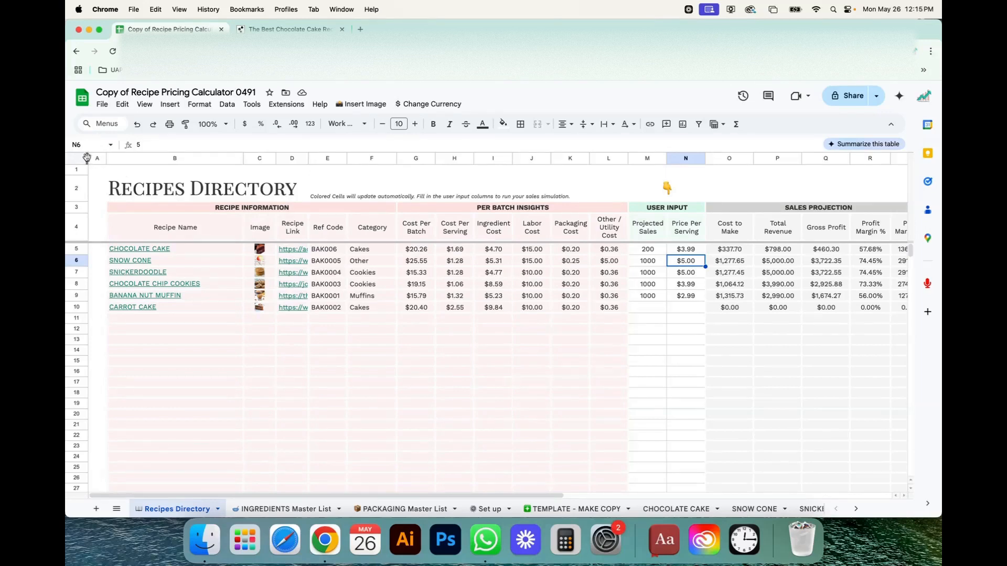
# Freeze the directory's columns through Recipe Name to view the recipe names beside the Sales Projection columns
pyautogui.moveTo(88, 158); pyautogui.dragTo(94, 159)
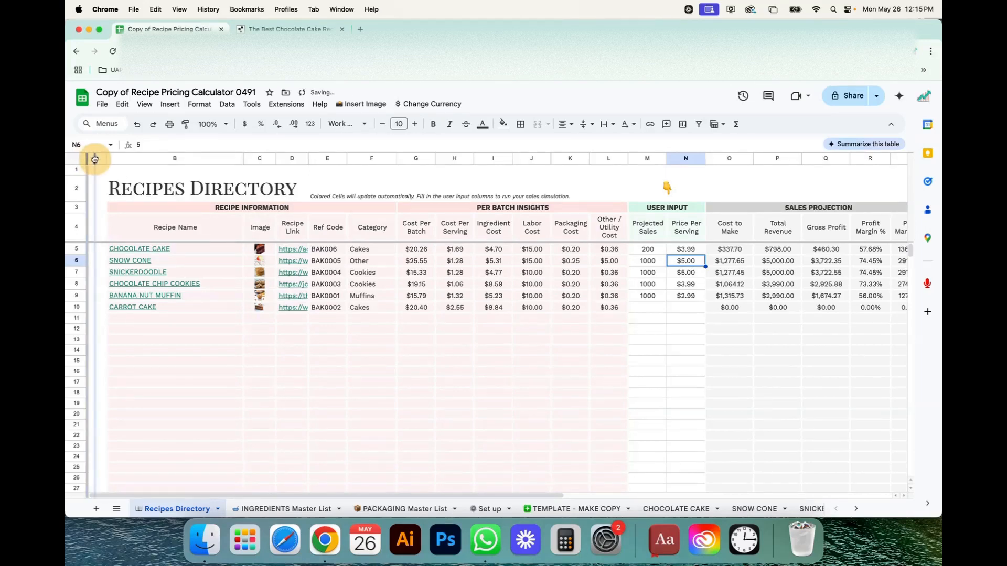
pyautogui.moveTo(87, 157); pyautogui.dragTo(256, 161)
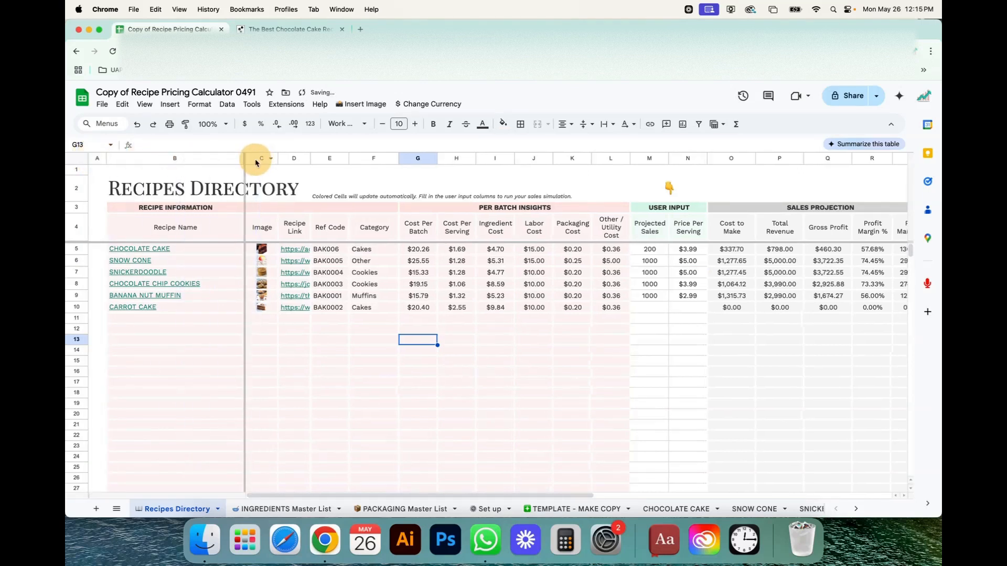
pyautogui.moveTo(407, 495); pyautogui.dragTo(605, 485)
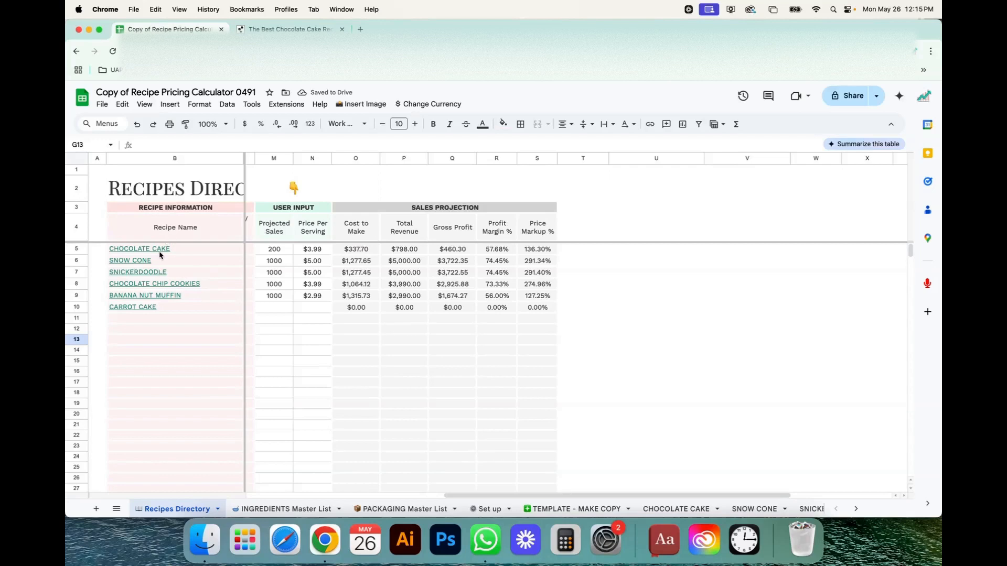
pyautogui.moveTo(235, 254)
# Enter projected sales of 200 and a price per serving of $3.99 for Carrot Cake in the directory
pyautogui.click(616, 284)
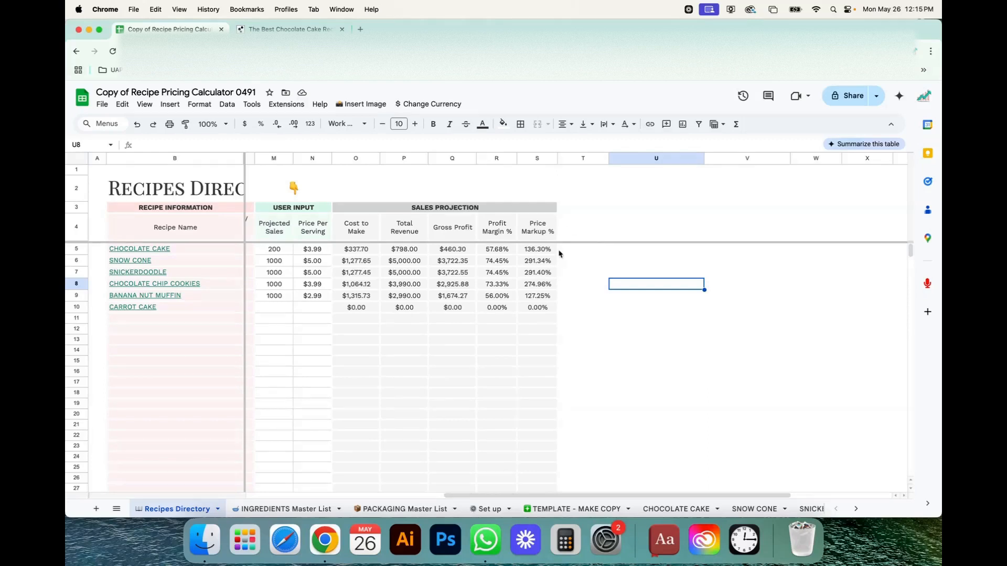
pyautogui.click(274, 307)
pyautogui.write('200\t$3.99')
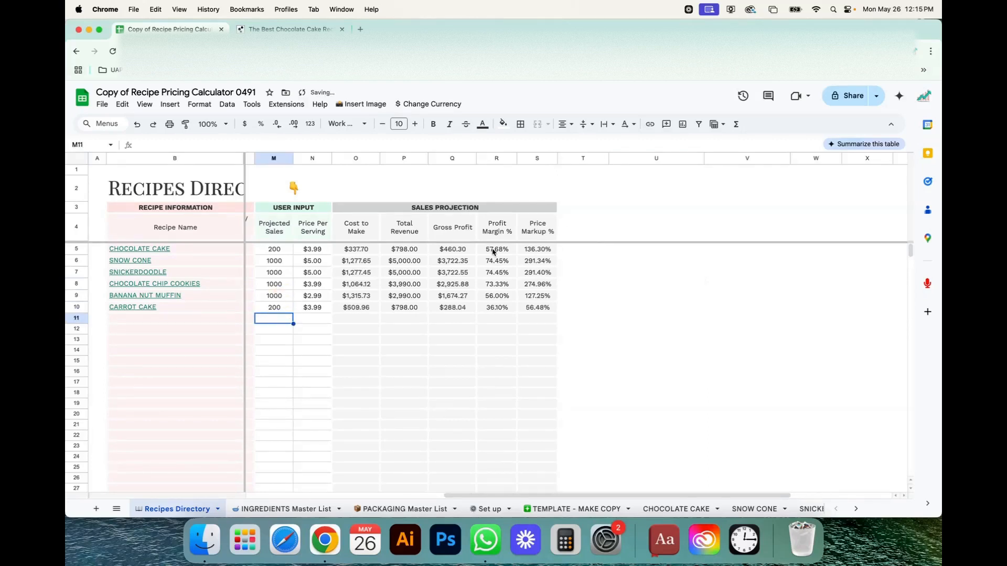
# Compare the profit margins of all recipes, including Chocolate Chip Cookies, in the directory's Sales Projection columns
pyautogui.moveTo(496, 249); pyautogui.dragTo(496, 308)
pyautogui.click(585, 277)
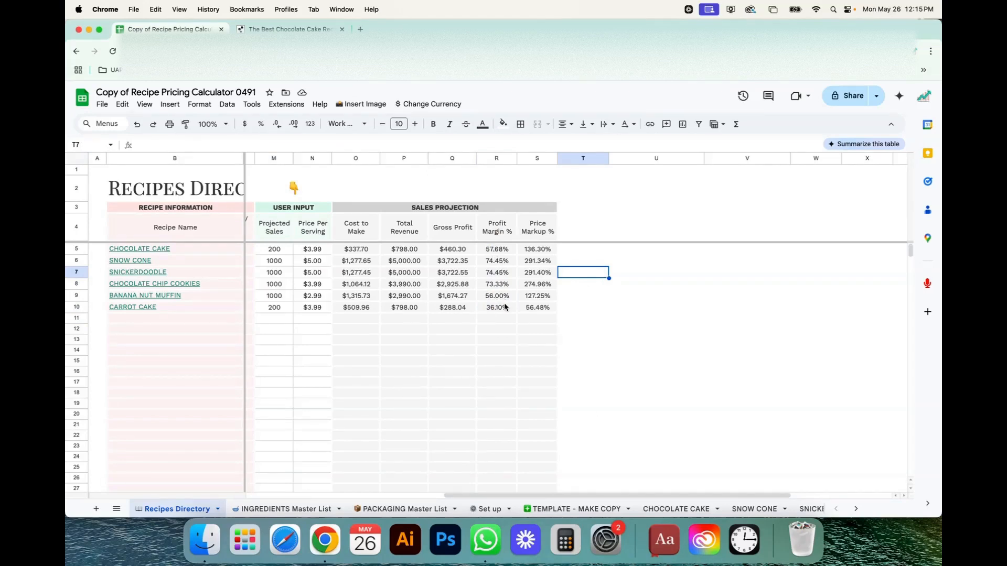
pyautogui.press('cmd+z')
pyautogui.click(697, 286)
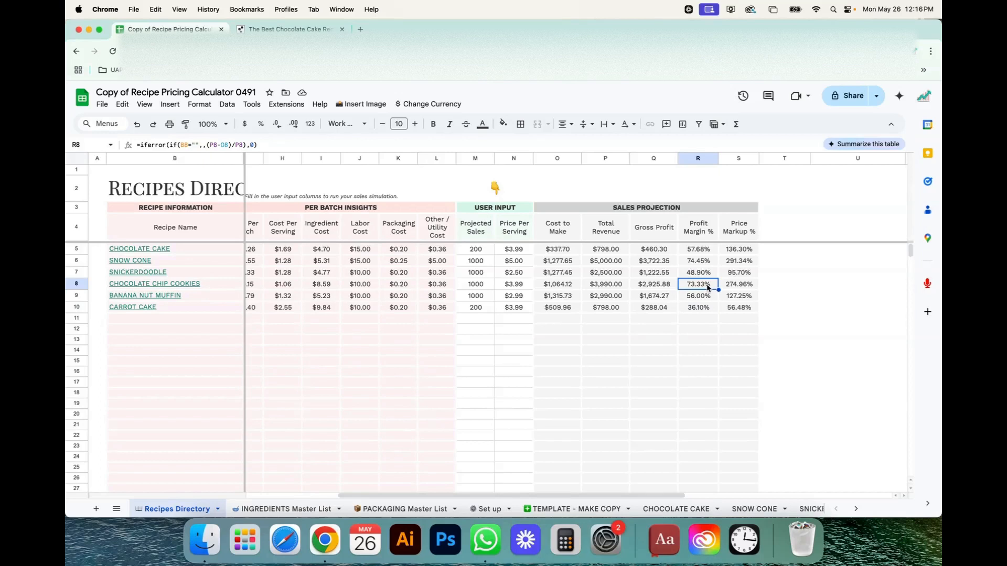
pyautogui.moveTo(131, 285)
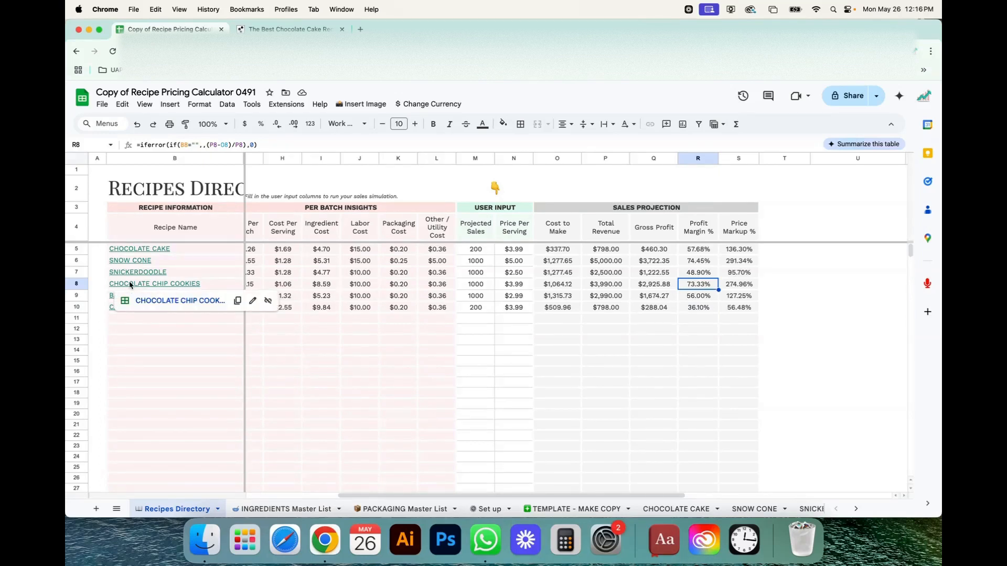
# Compare Snow Cone's projected sales, total revenue and gross profit with the other recipes in the directory
pyautogui.click(785, 273)
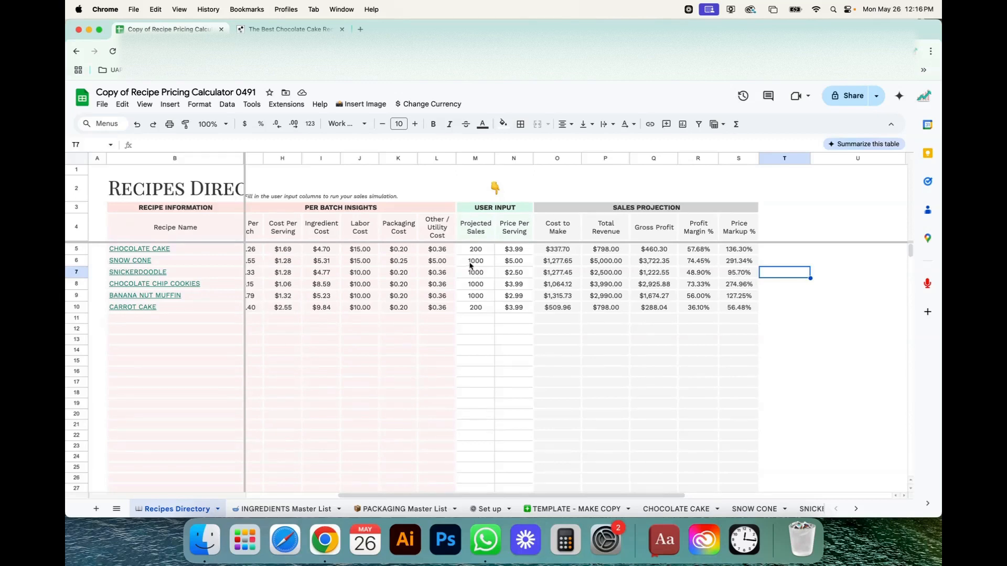
pyautogui.click(661, 264)
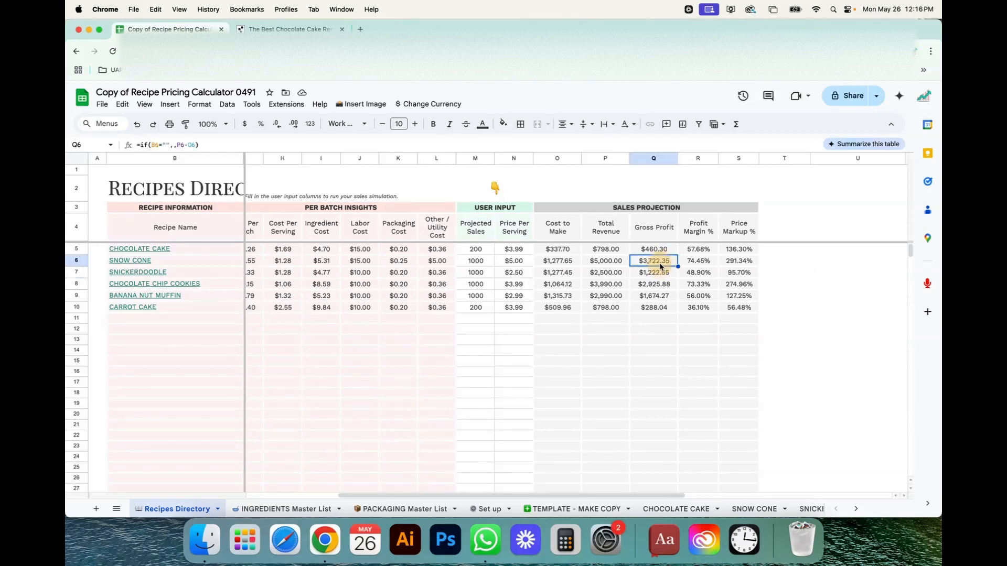
pyautogui.click(831, 288)
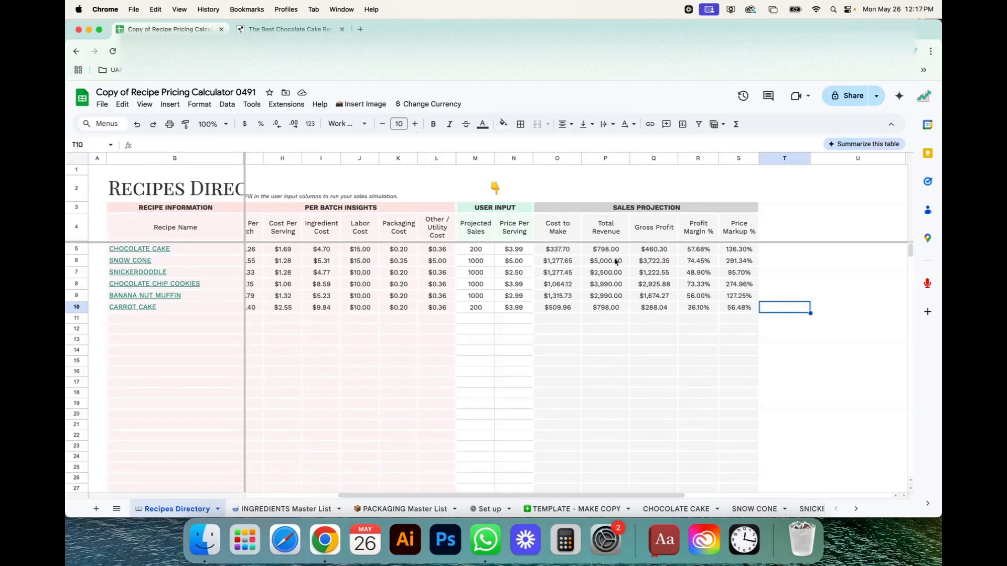
pyautogui.click(819, 262)
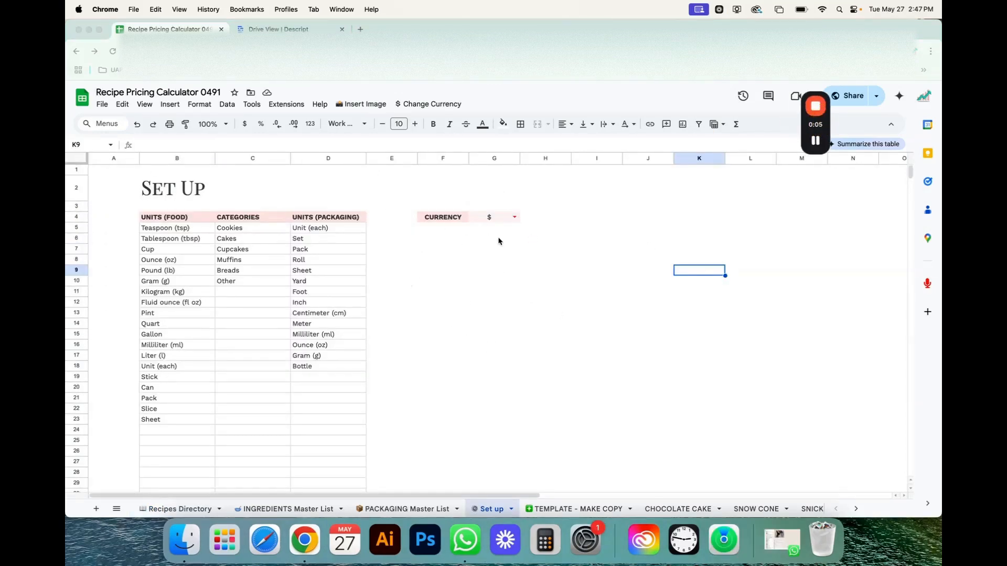
# Set the currency to £ on the Set up sheet and apply it across the workbook with Update Currency
pyautogui.click(514, 217)
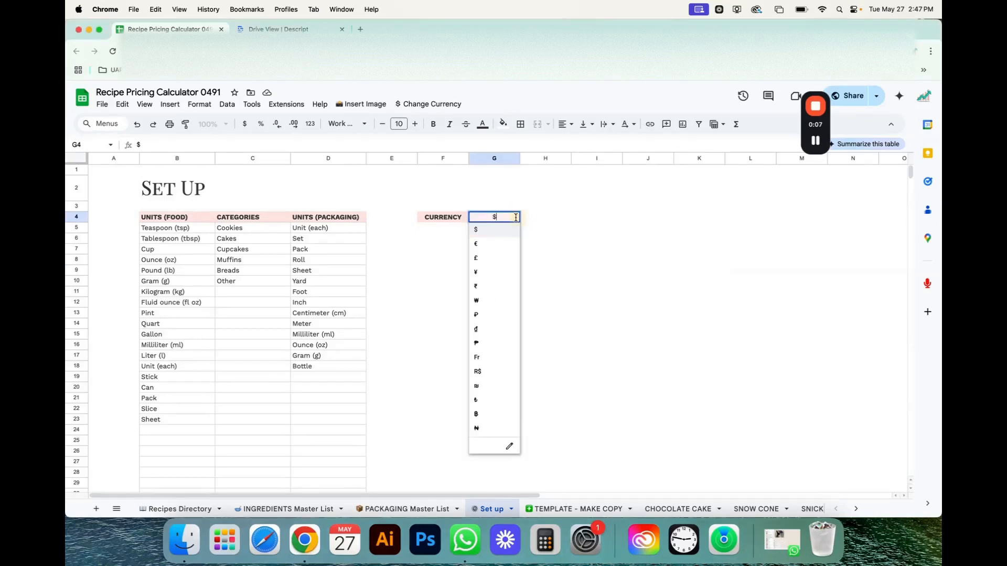
pyautogui.click(487, 257)
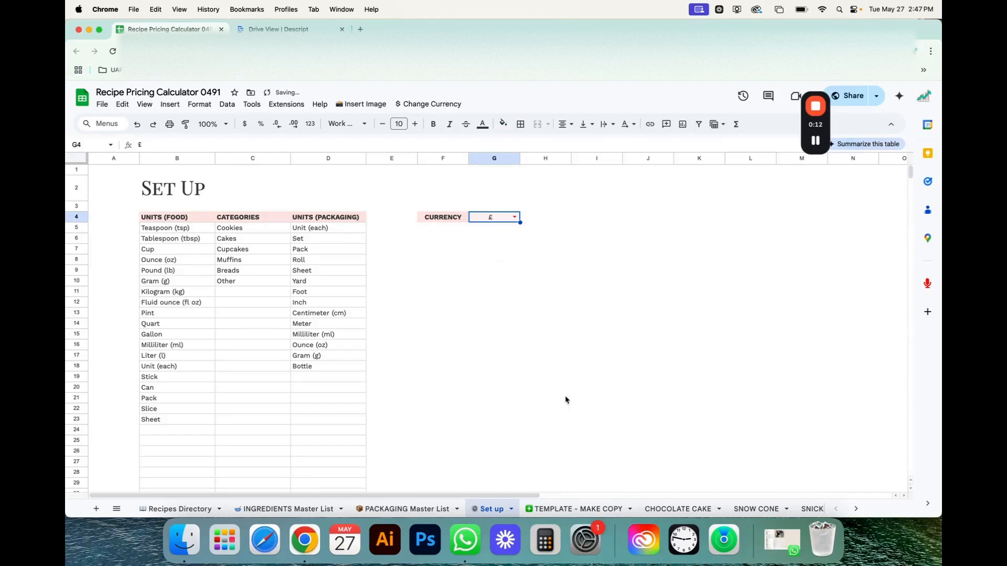
pyautogui.click(432, 104)
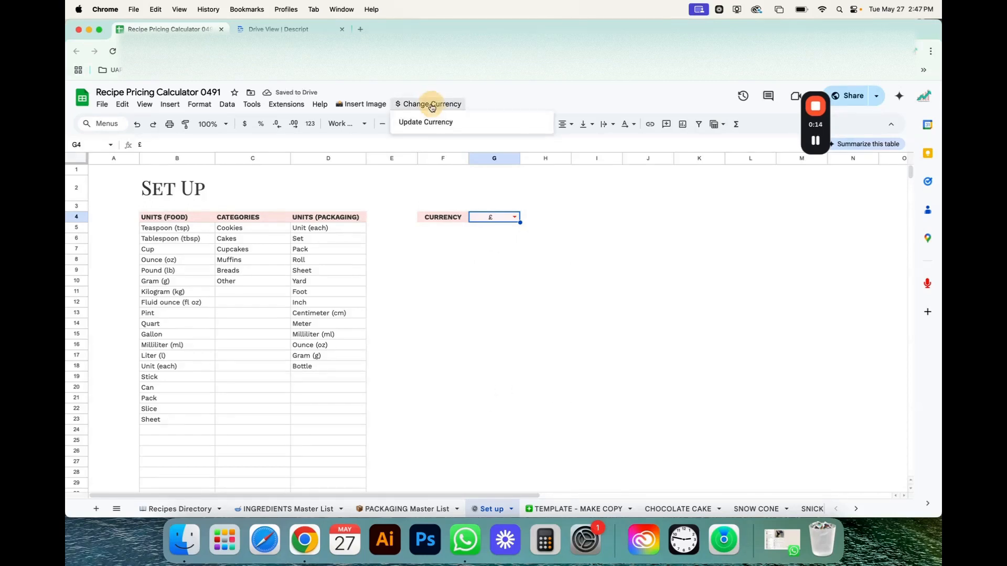
pyautogui.click(426, 123)
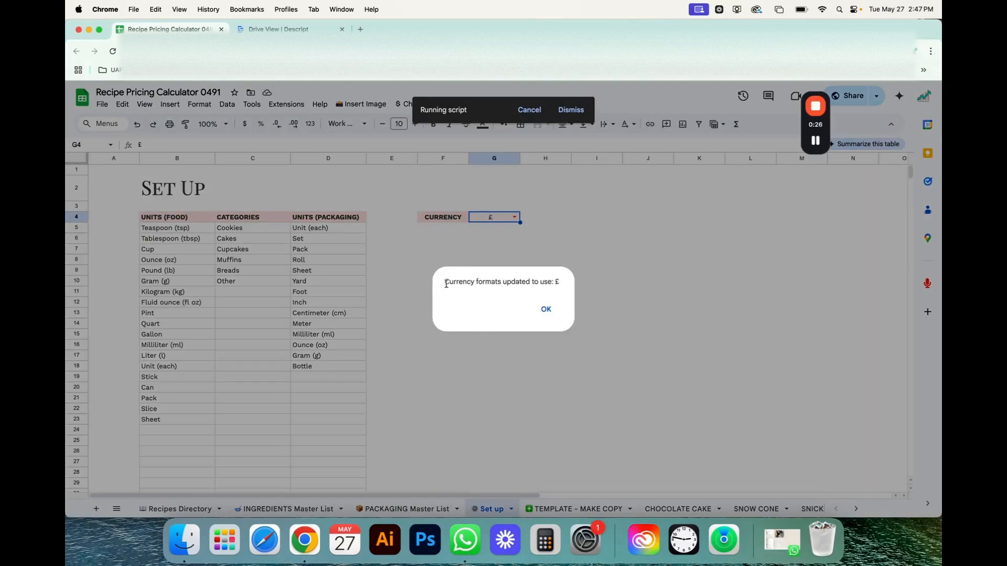
pyautogui.click(546, 309)
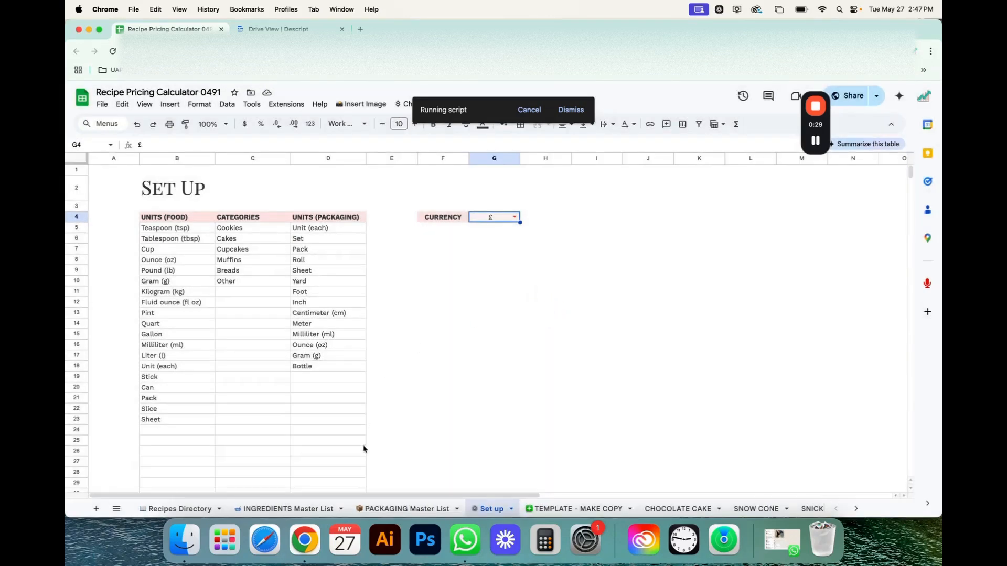
# Check the currency format of the package and unit costs throughout the Ingredients Master List
pyautogui.click(284, 509)
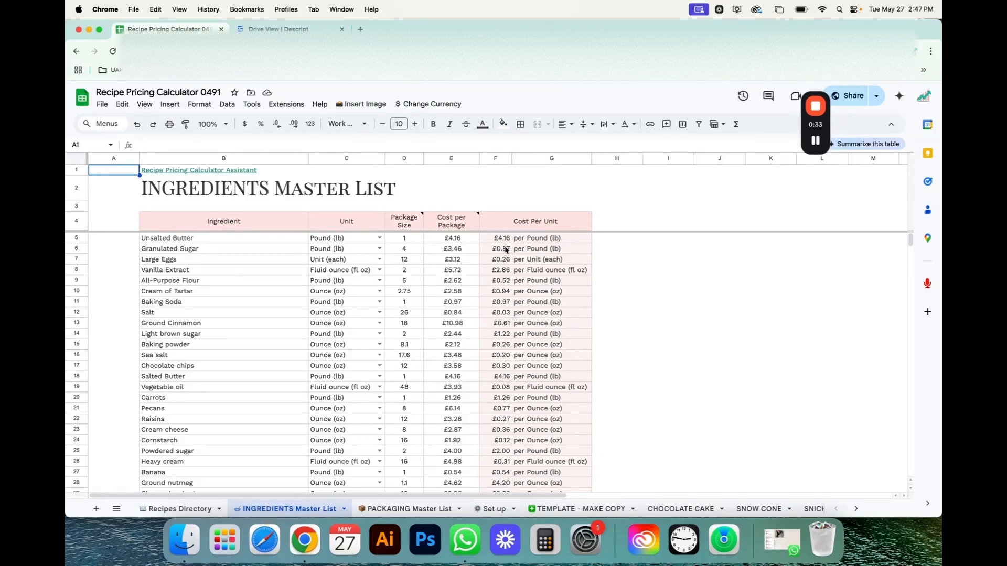
pyautogui.scroll(-5, 497, 447)
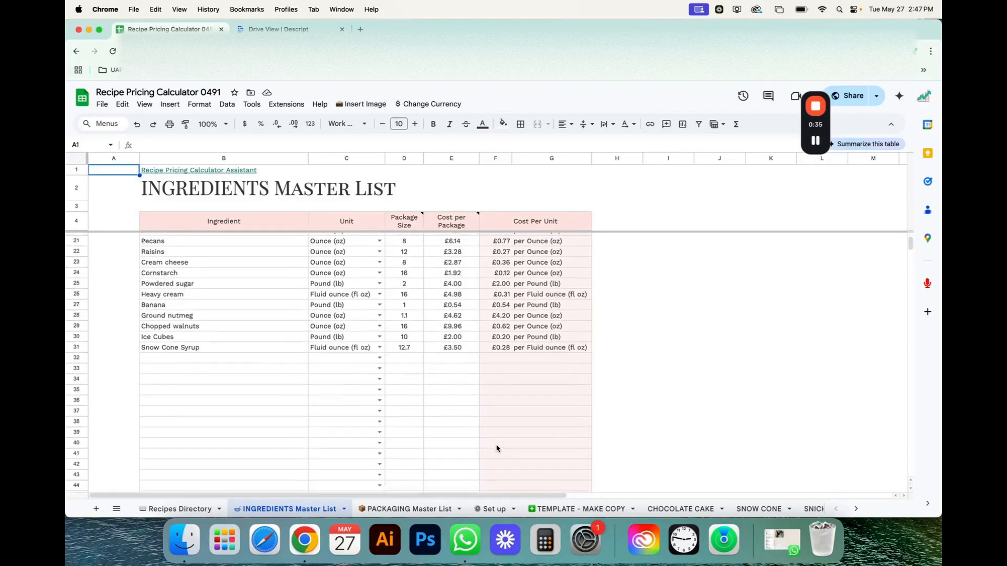
pyautogui.scroll(5, 497, 447)
# Check the currency format on the recipe template and through all cost sections of the Chocolate Cake sheet
pyautogui.click(565, 511)
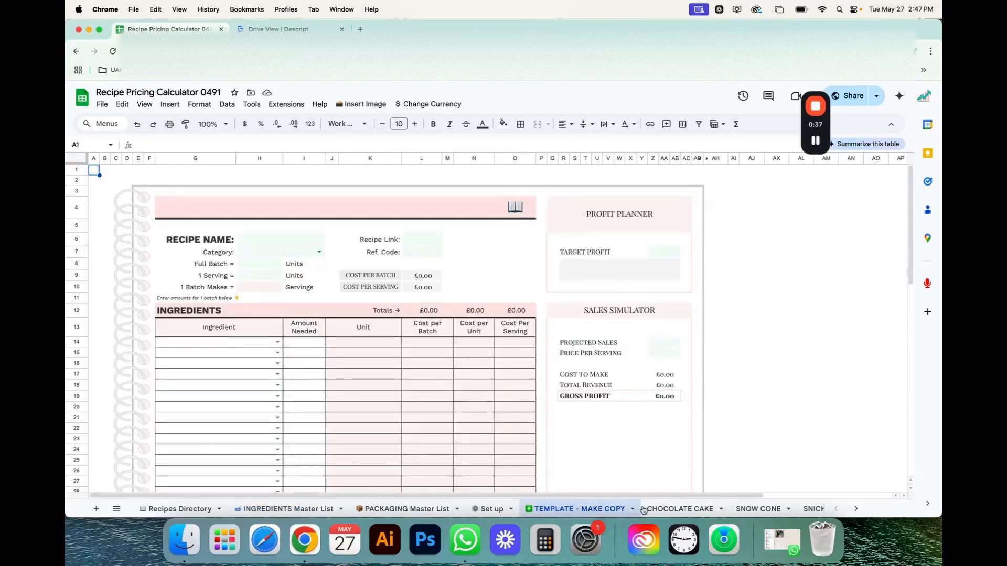
pyautogui.click(680, 509)
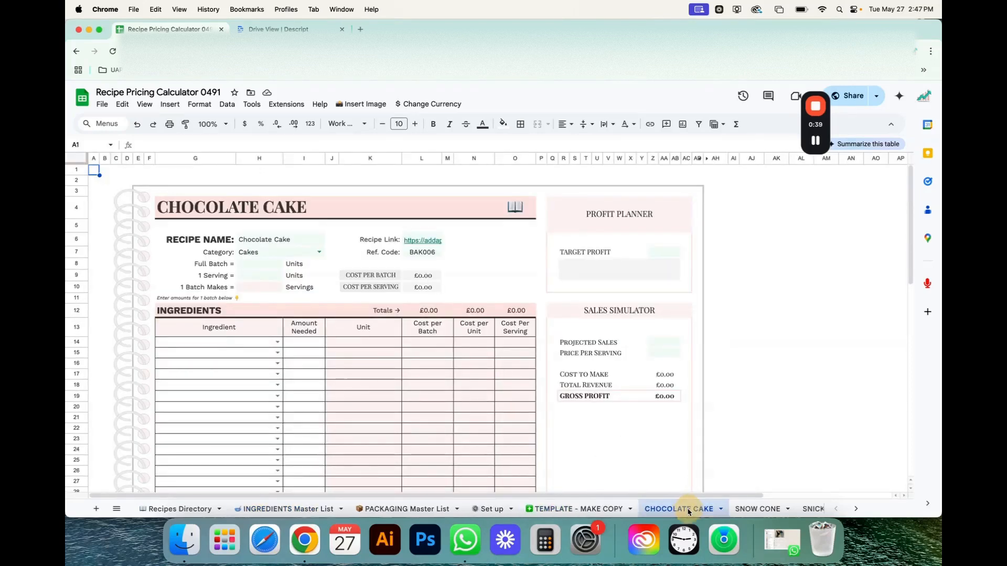
pyautogui.scroll(-2, 479, 371)
pyautogui.scroll(-10, 509, 332)
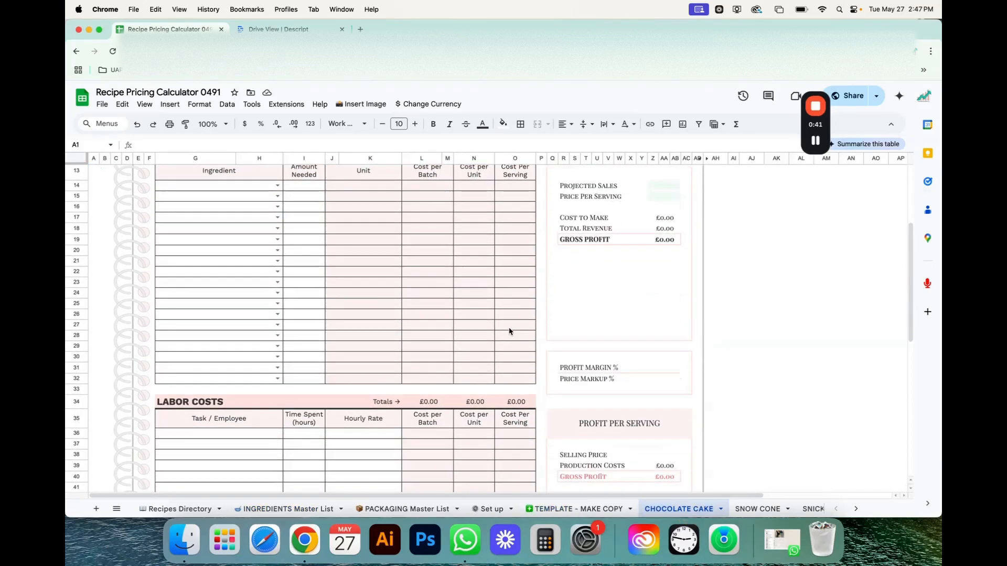
pyautogui.scroll(-3, 509, 332)
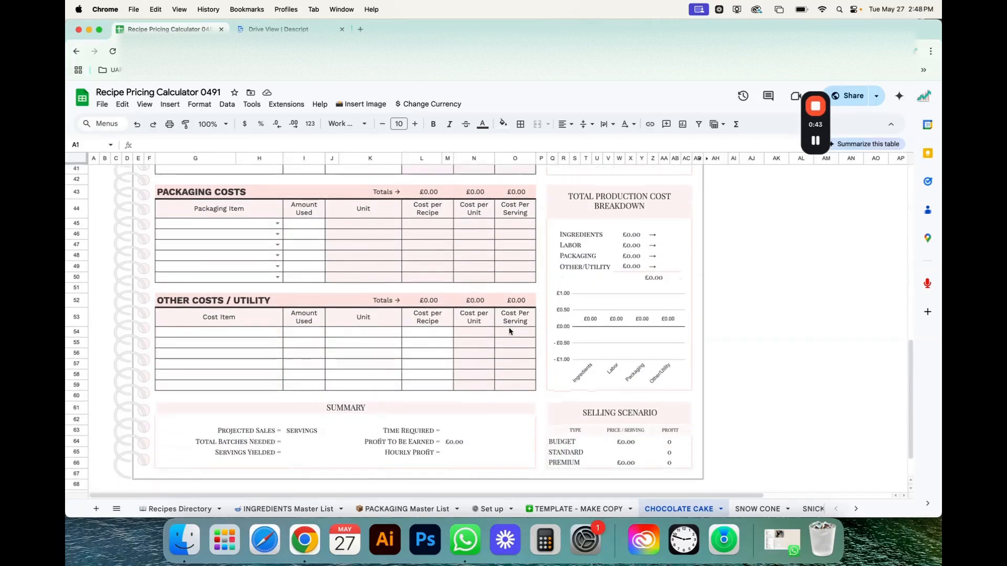